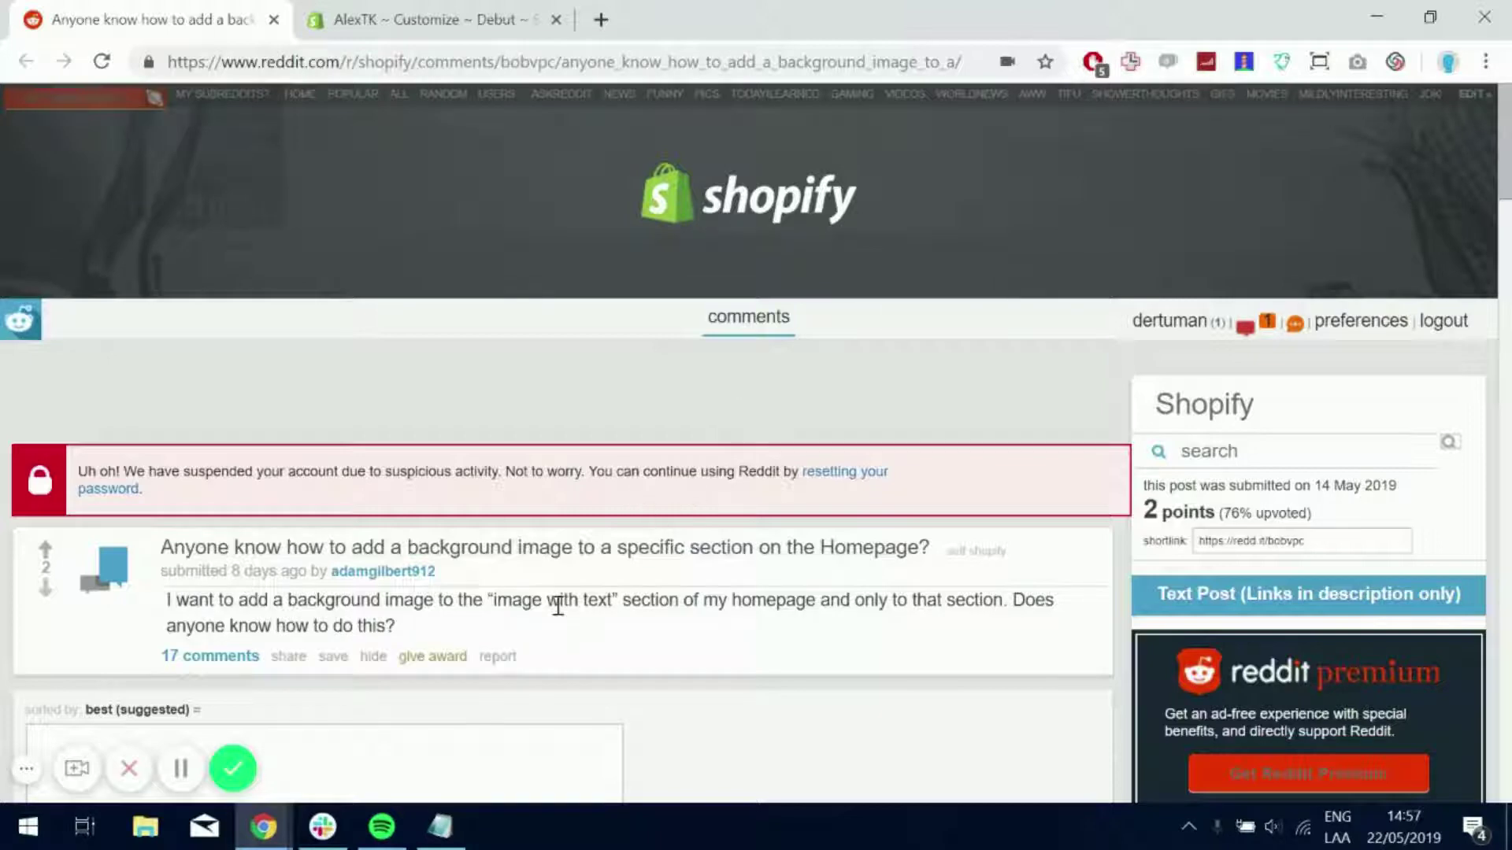
pyautogui.scroll(-2, 570, 599)
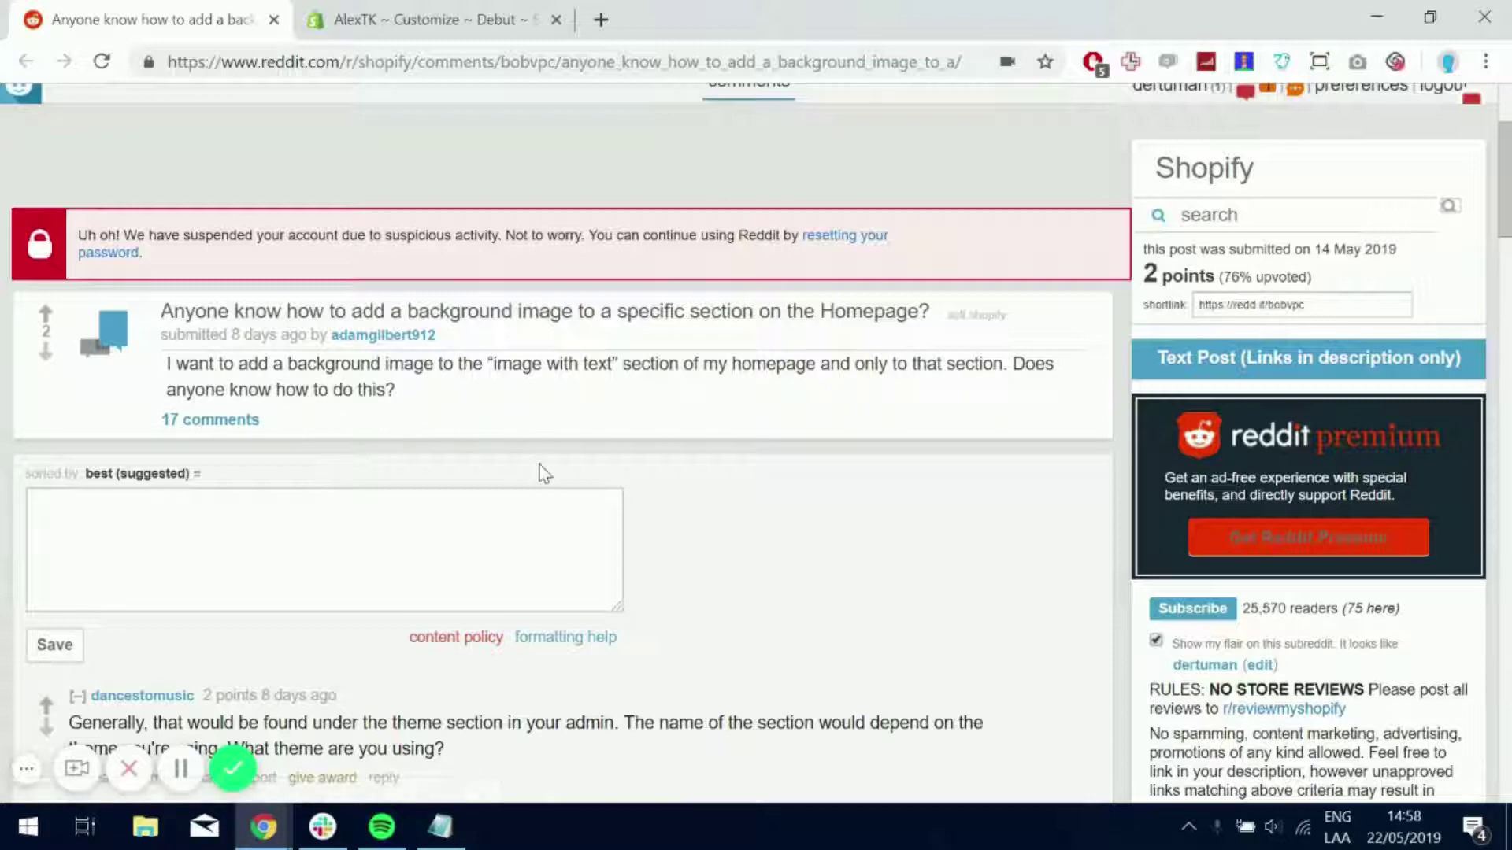
# In the theme editor, remove the existing Image with text section and open the add-section list
pyautogui.click(449, 31)
pyautogui.scroll(2, 704, 385)
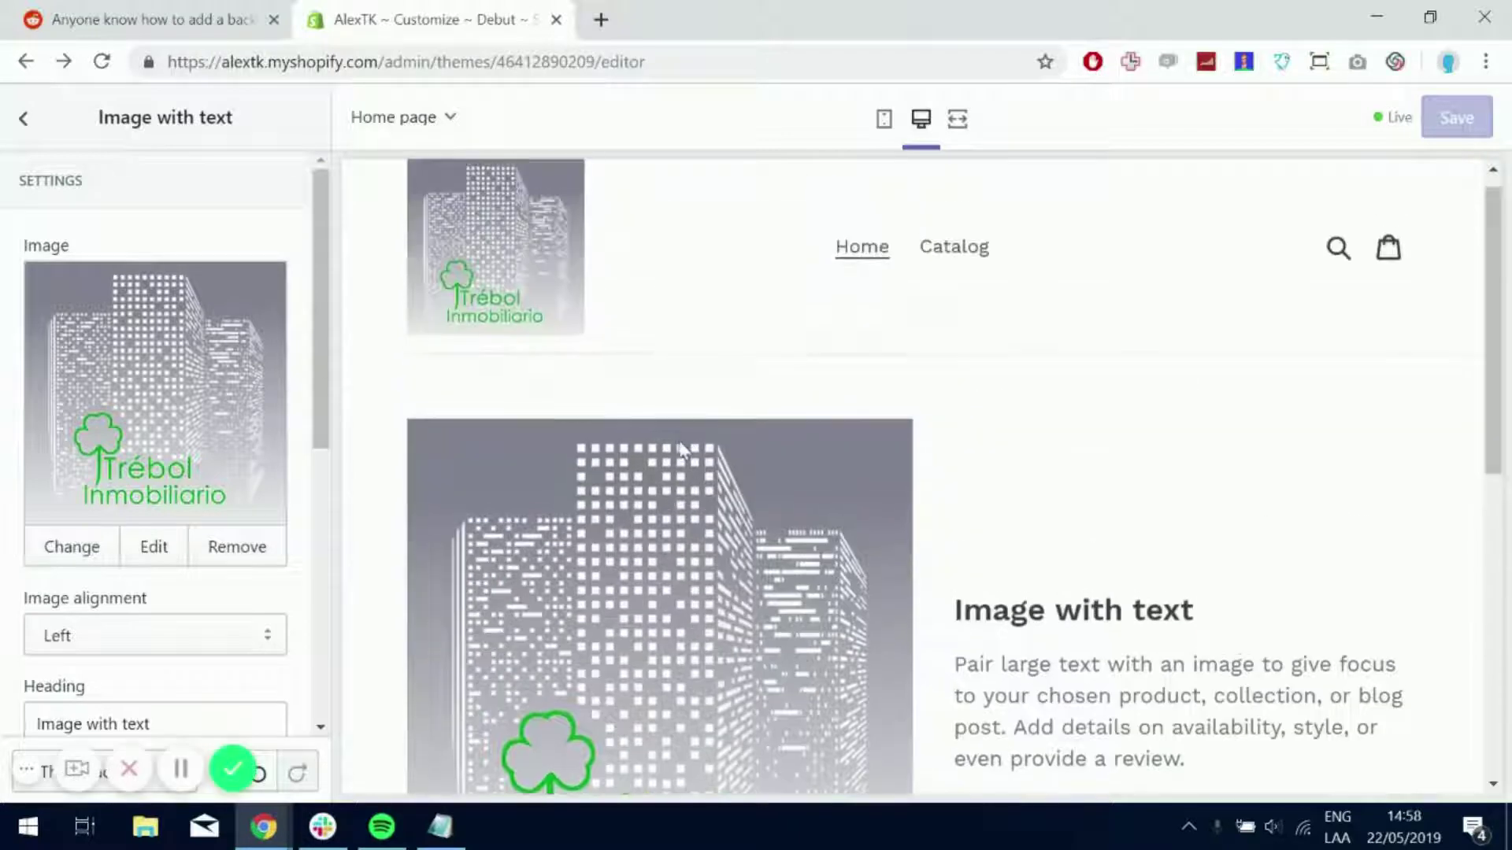
pyautogui.scroll(-2, 701, 407)
pyautogui.scroll(-3, 697, 430)
pyautogui.scroll(4, 802, 497)
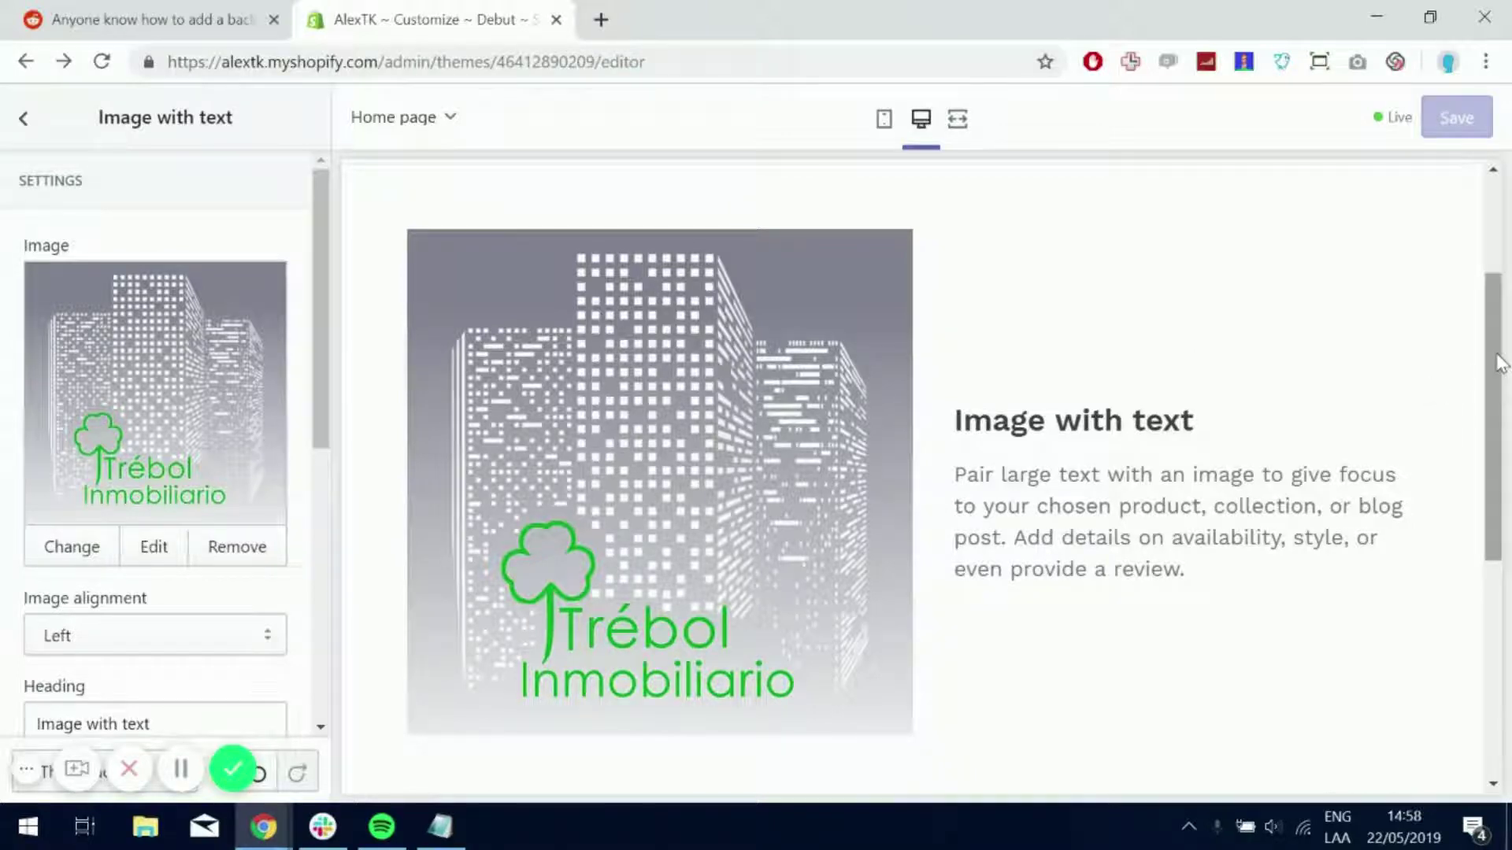
pyautogui.moveTo(1498, 364)
pyautogui.mouseDown()
pyautogui.moveTo(1499, 331)
pyautogui.moveTo(1497, 365)
pyautogui.mouseUp()
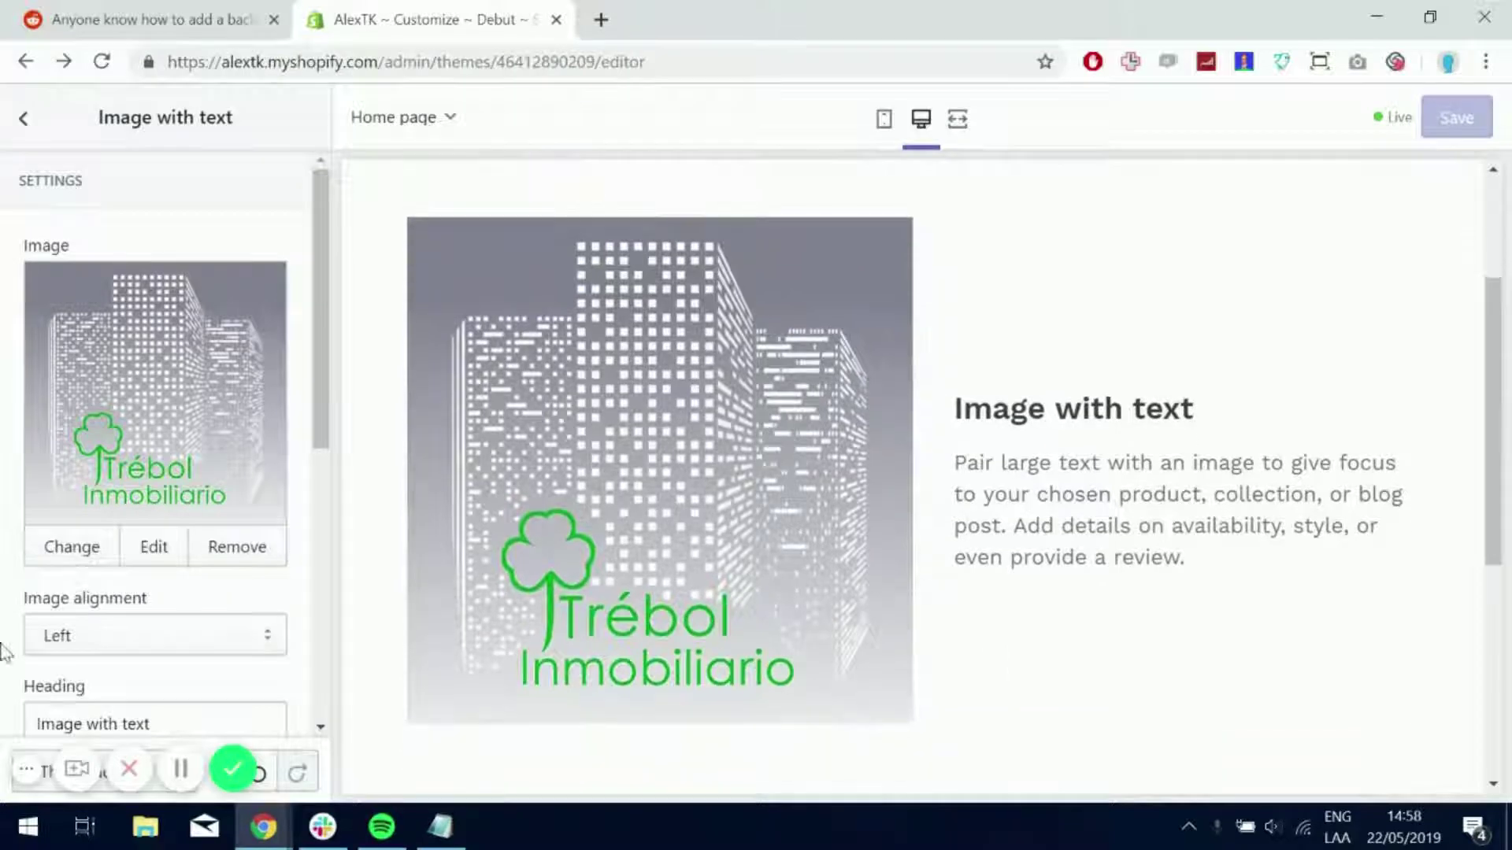
pyautogui.scroll(-5, 188, 573)
pyautogui.click(125, 685)
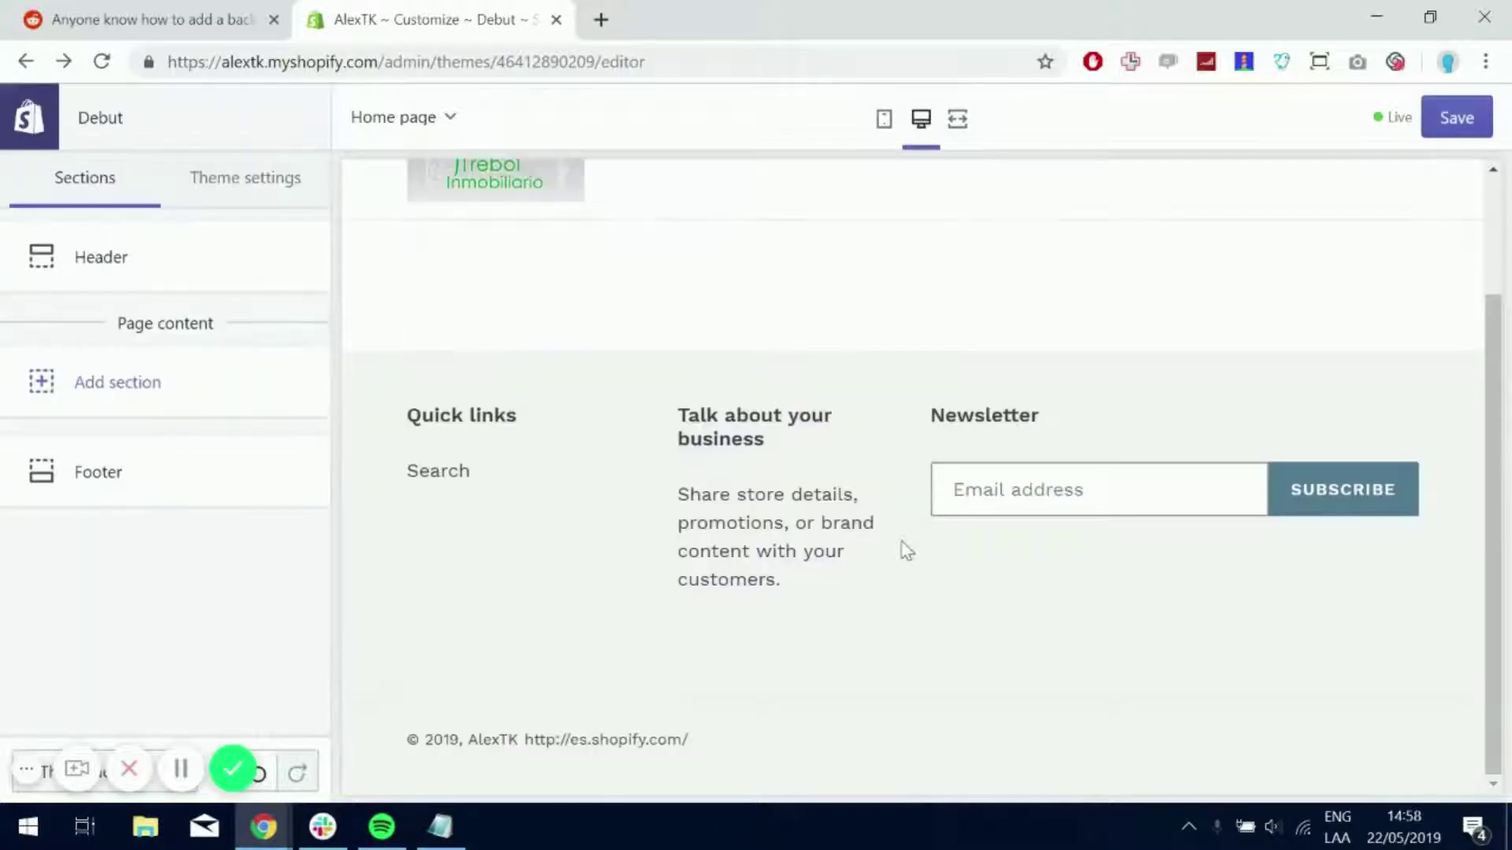
pyautogui.scroll(2, 1026, 521)
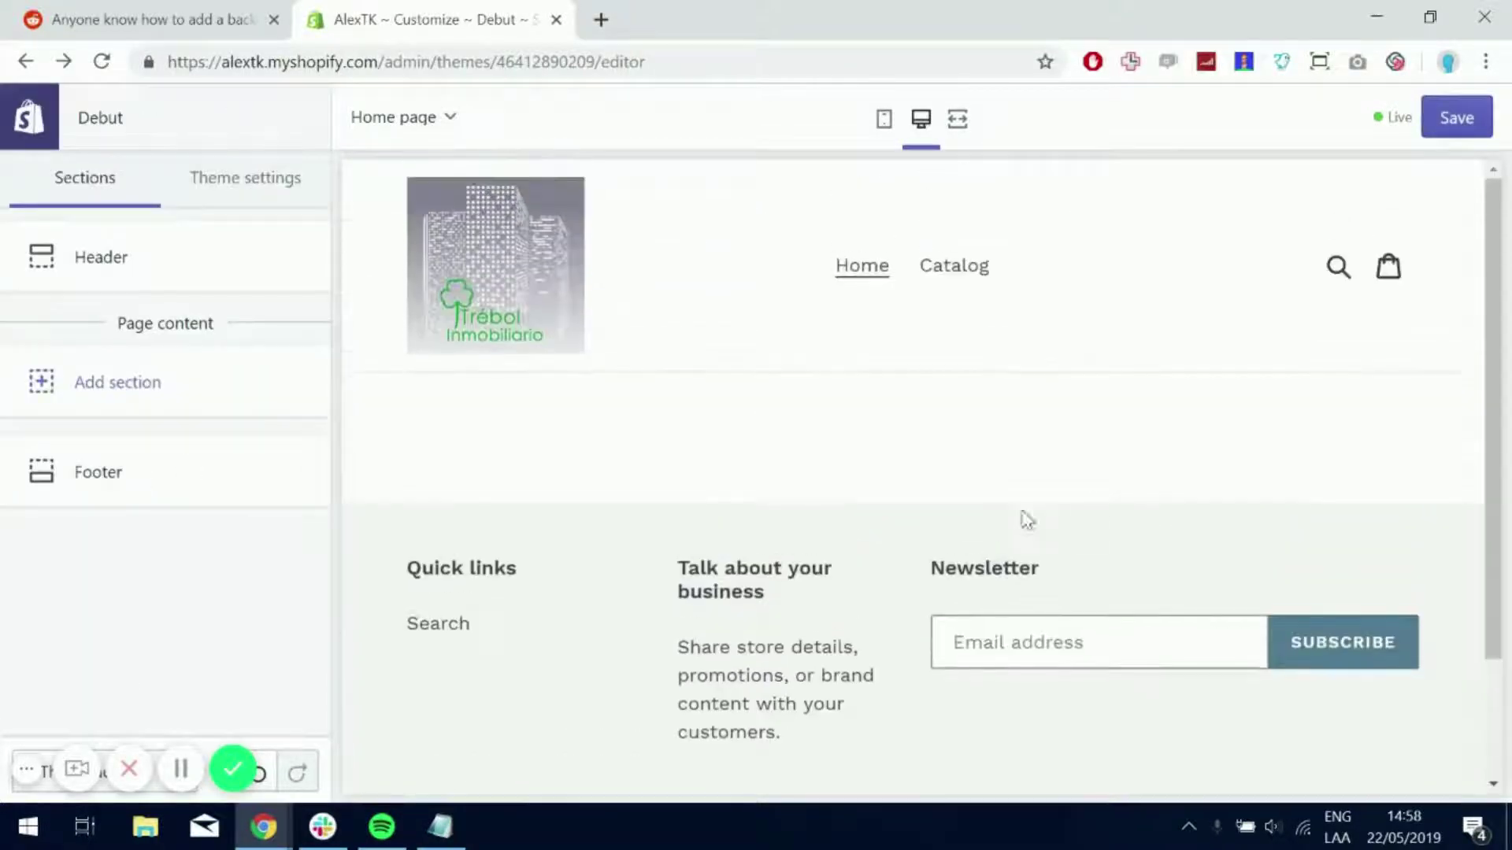
pyautogui.click(98, 387)
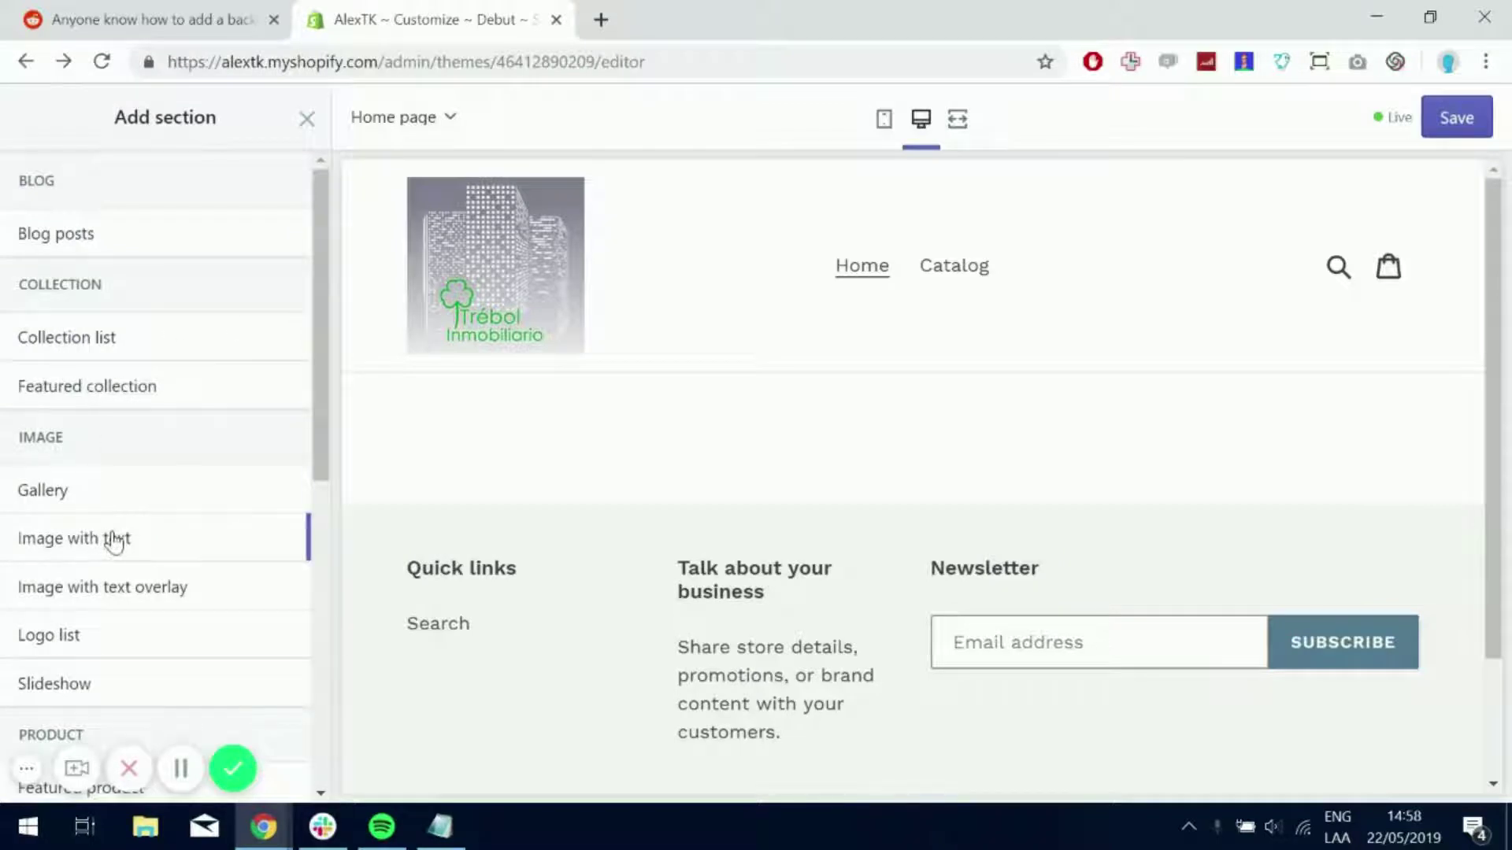
pyautogui.moveTo(74, 538)
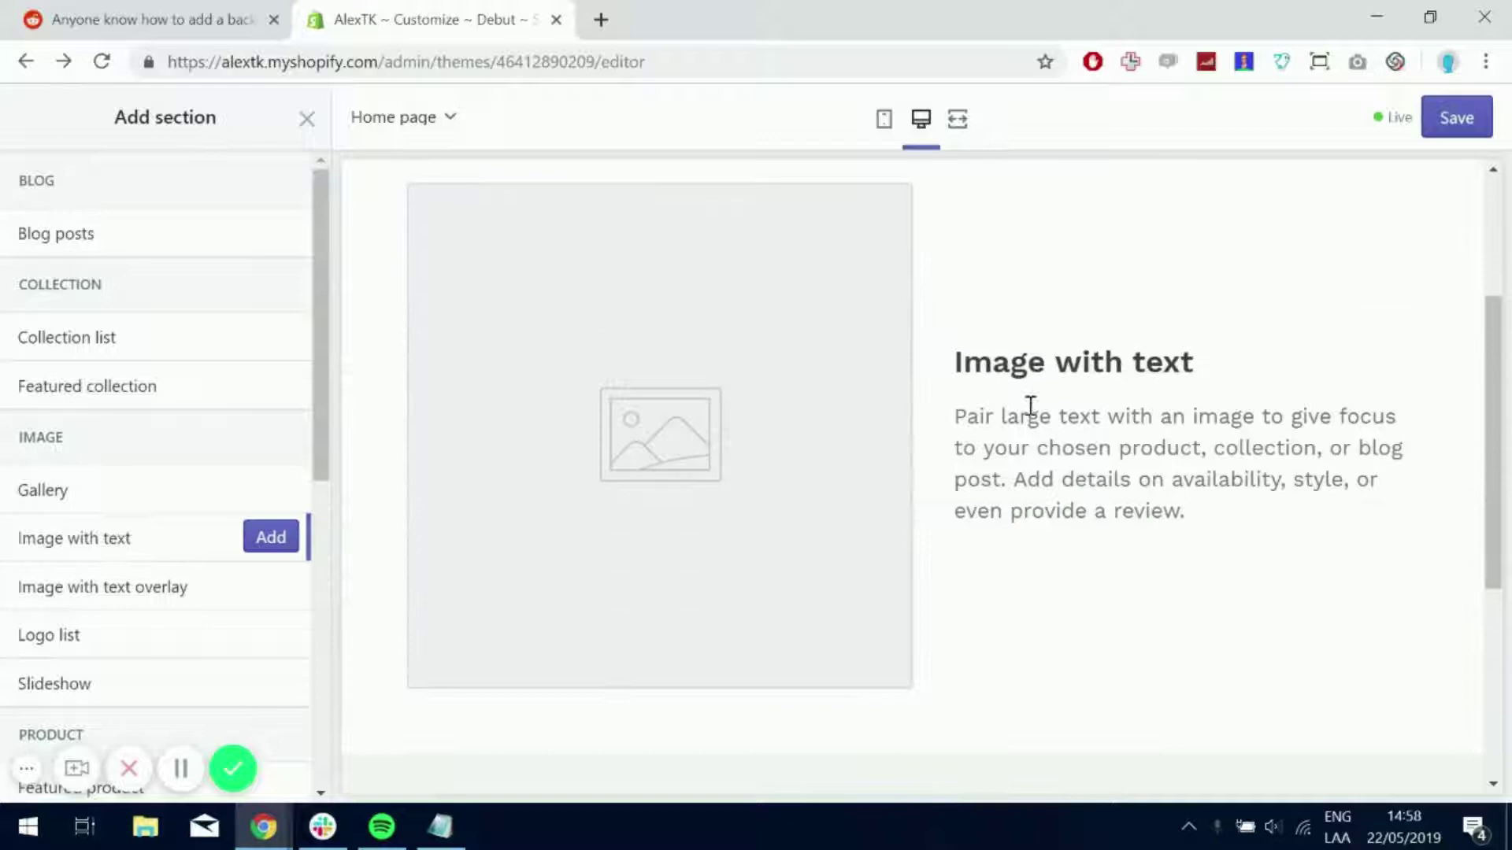
# Add a new Image with text section and set its image to the Trébol Inmobiliario city picture
pyautogui.click(271, 537)
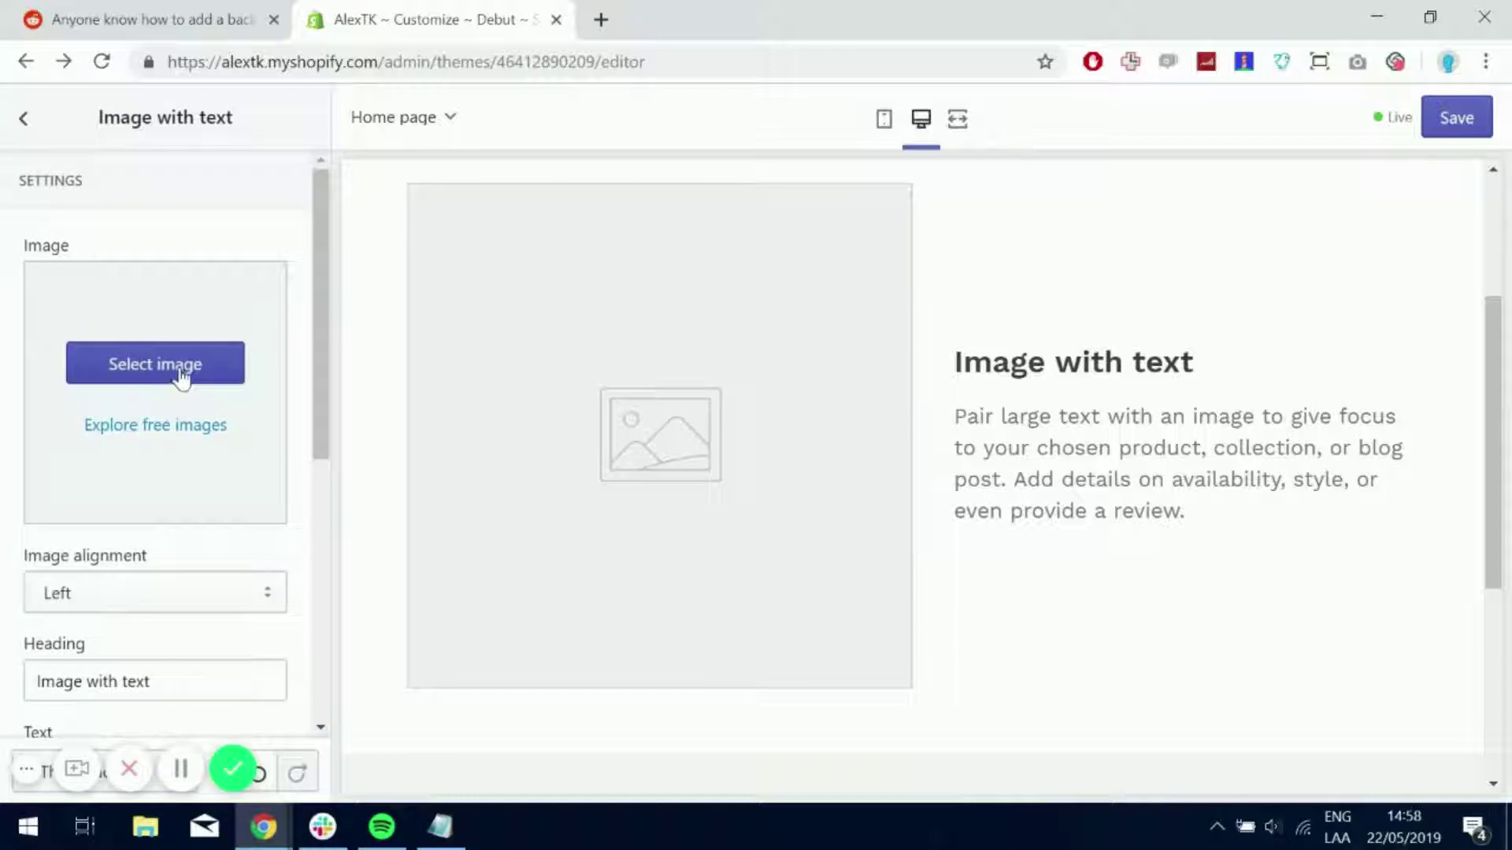
pyautogui.click(179, 377)
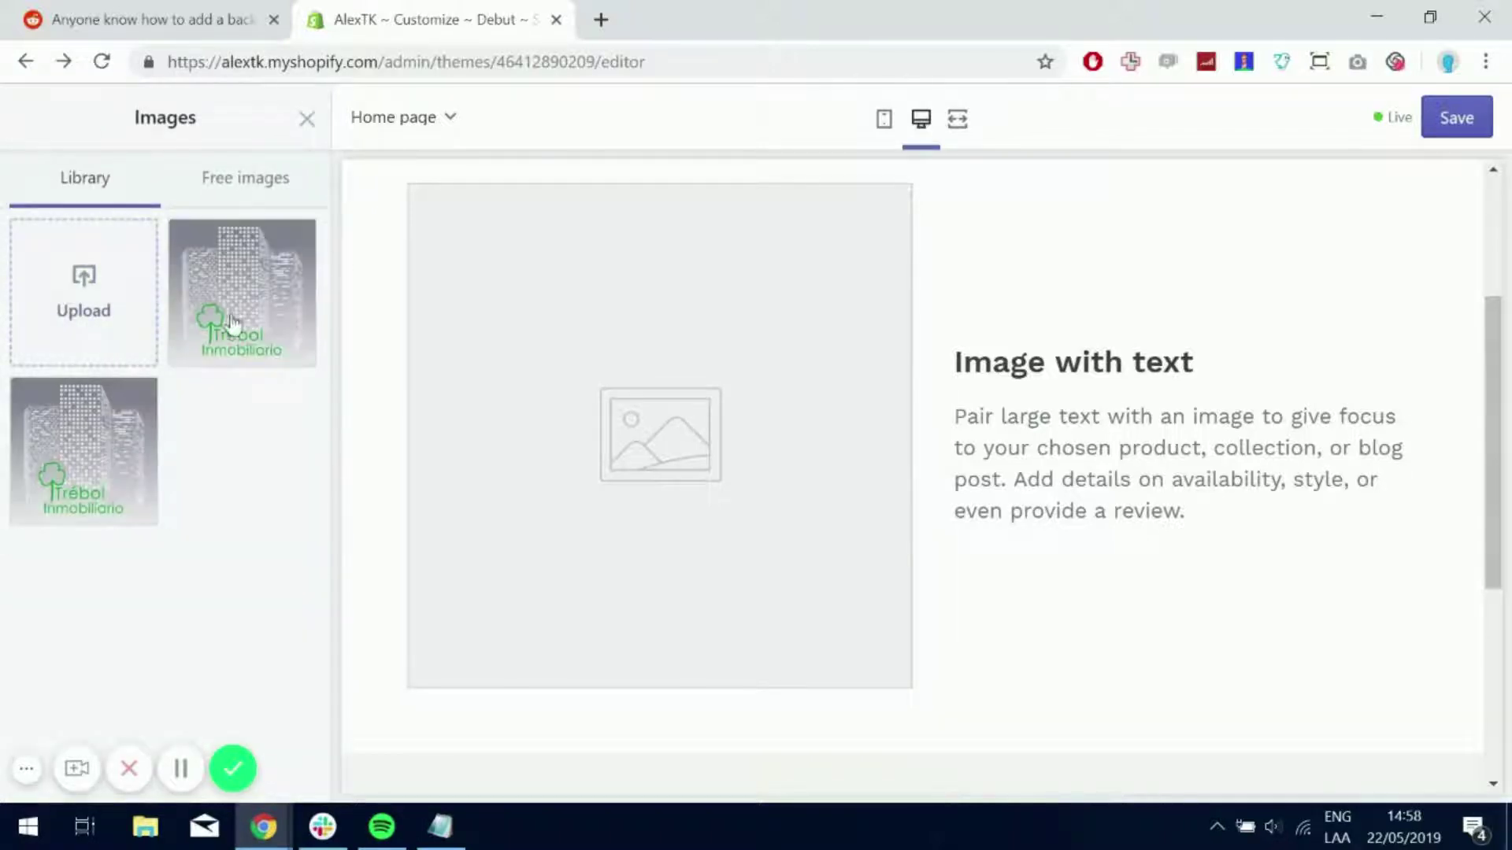
pyautogui.click(233, 323)
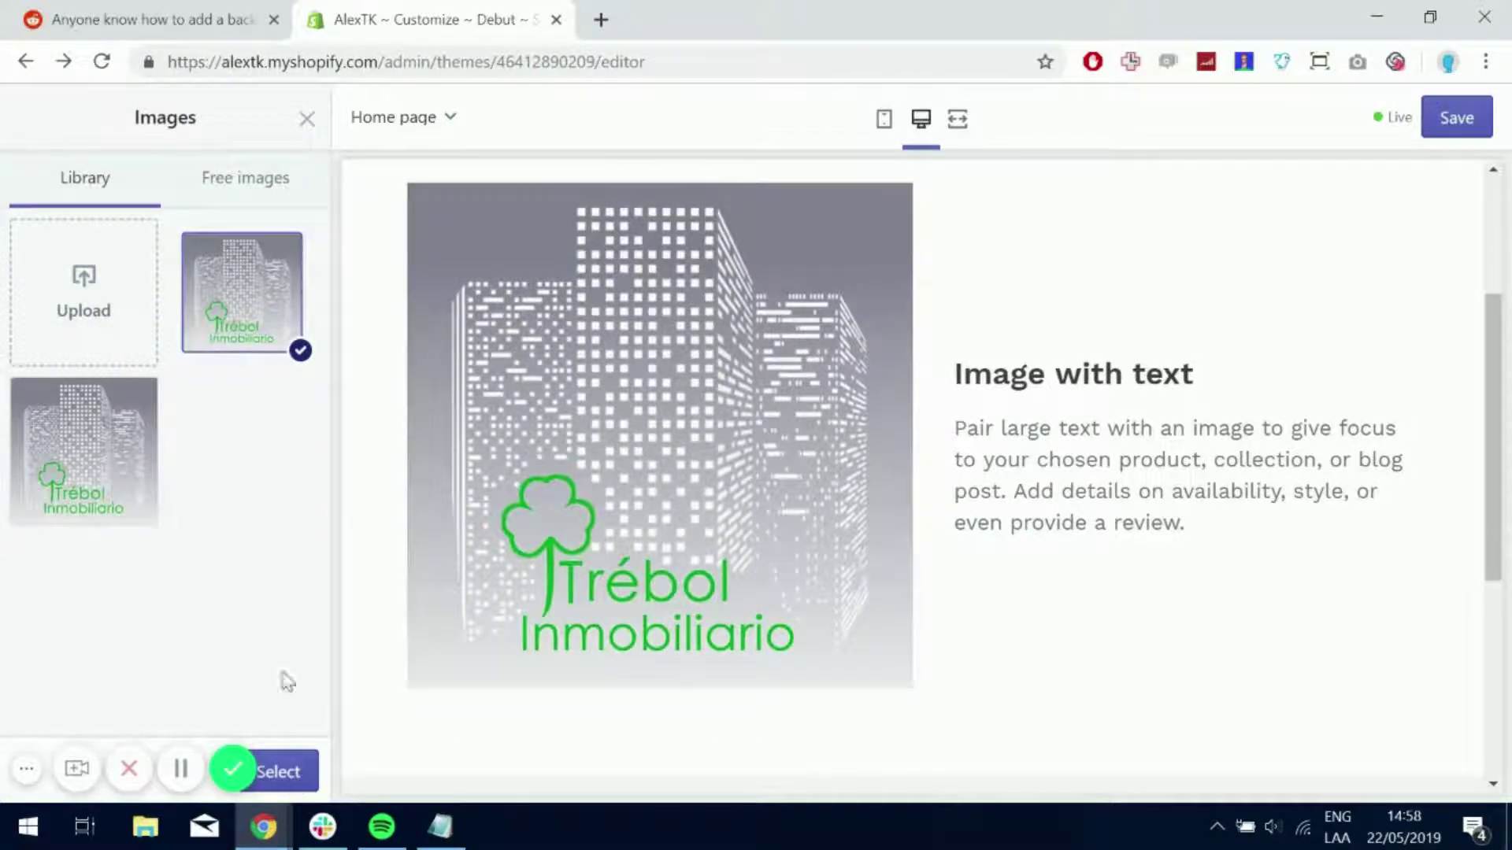
pyautogui.click(295, 771)
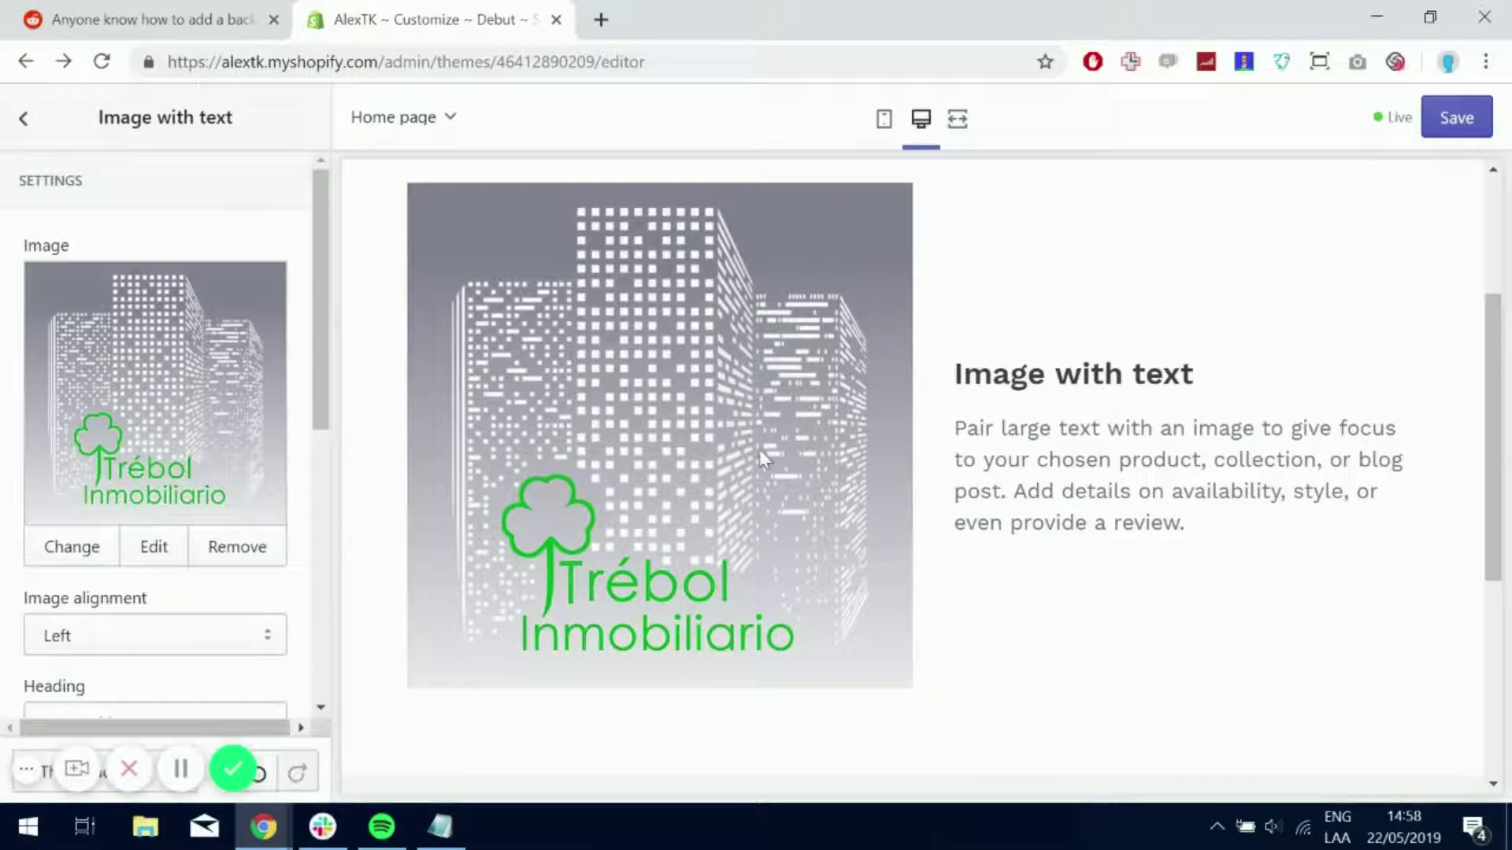
pyautogui.scroll(2, 864, 534)
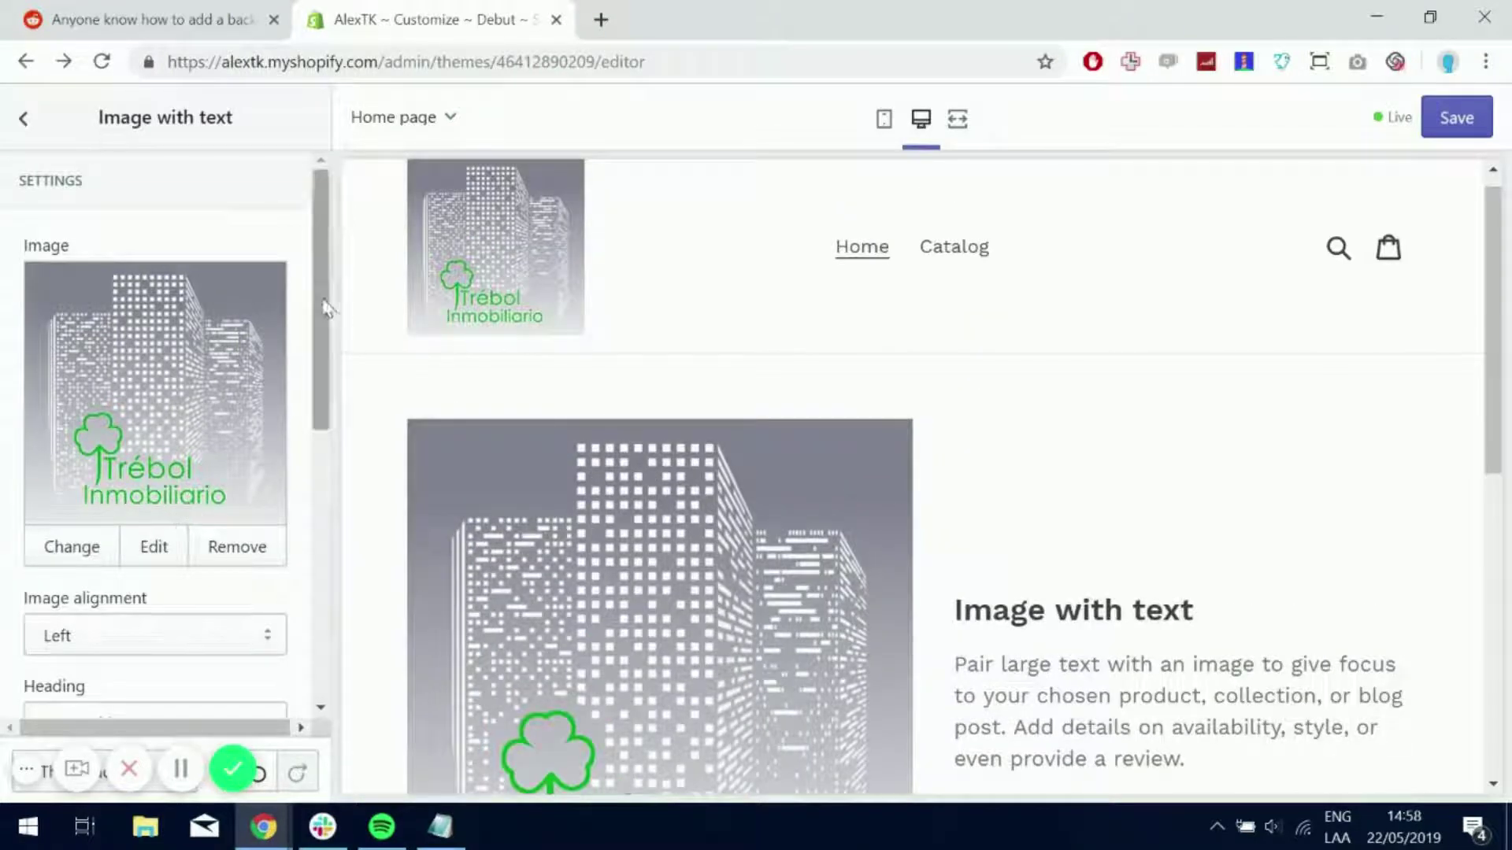
pyautogui.scroll(-2, 309, 406)
pyautogui.scroll(-2, 309, 405)
pyautogui.scroll(-2, 300, 545)
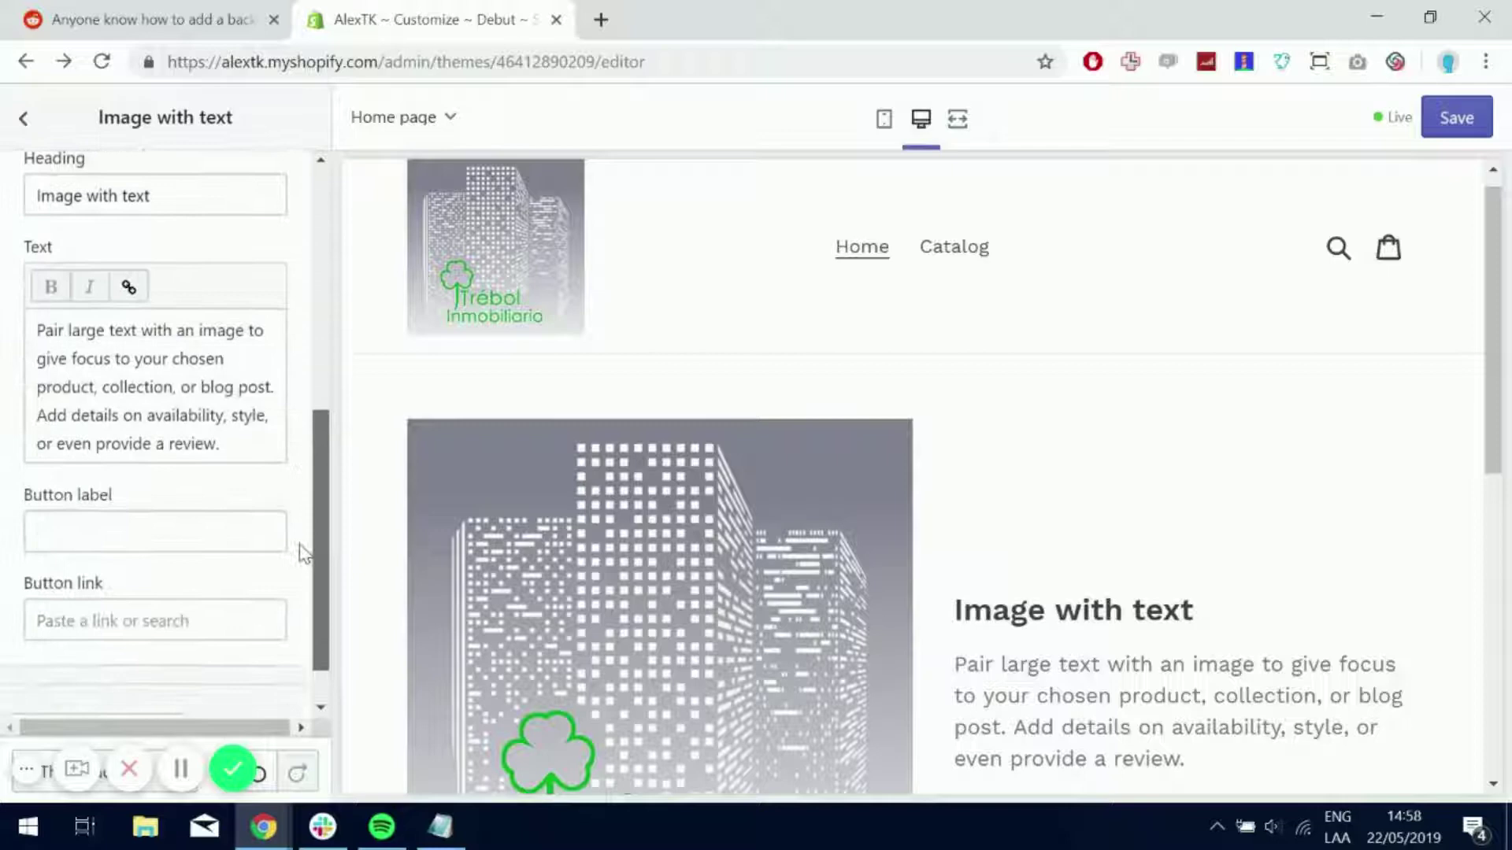
pyautogui.scroll(2, 136, 513)
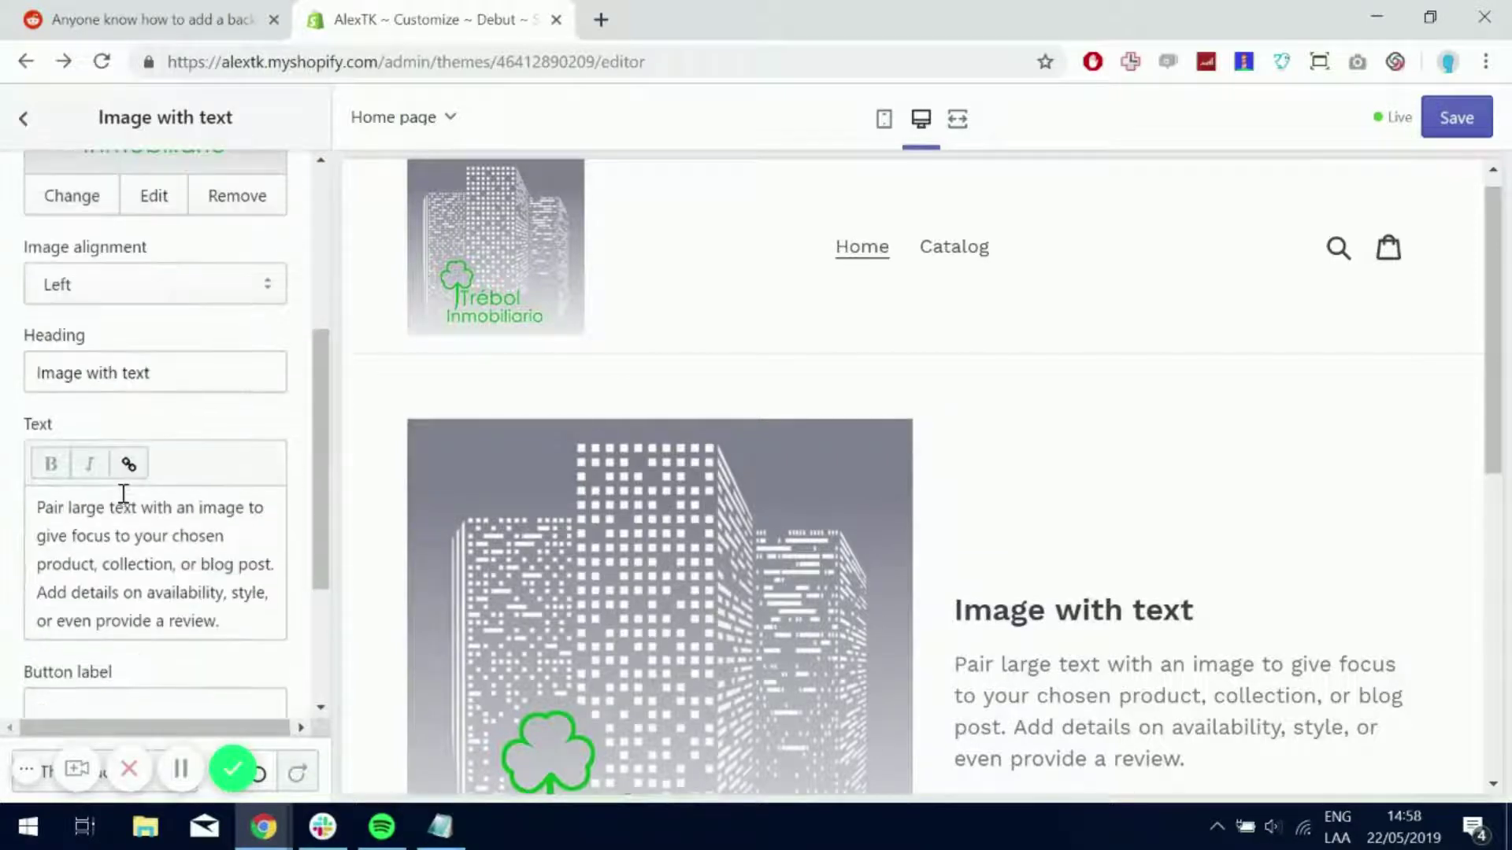
pyautogui.scroll(-2, 824, 608)
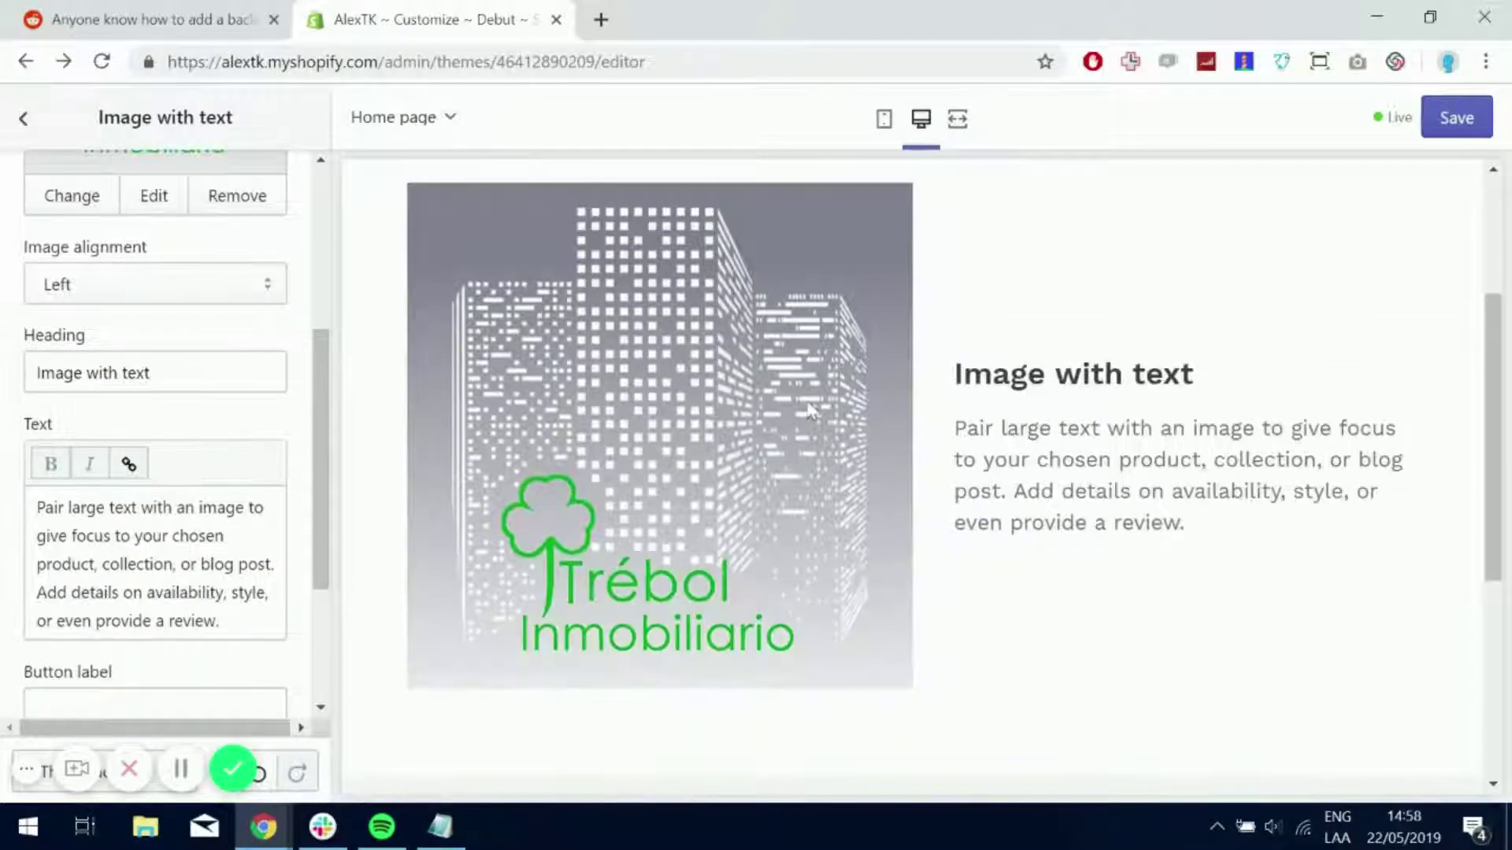
# Duplicate the editor's browser tab and save the theme changes
pyautogui.rightClick(482, 31)
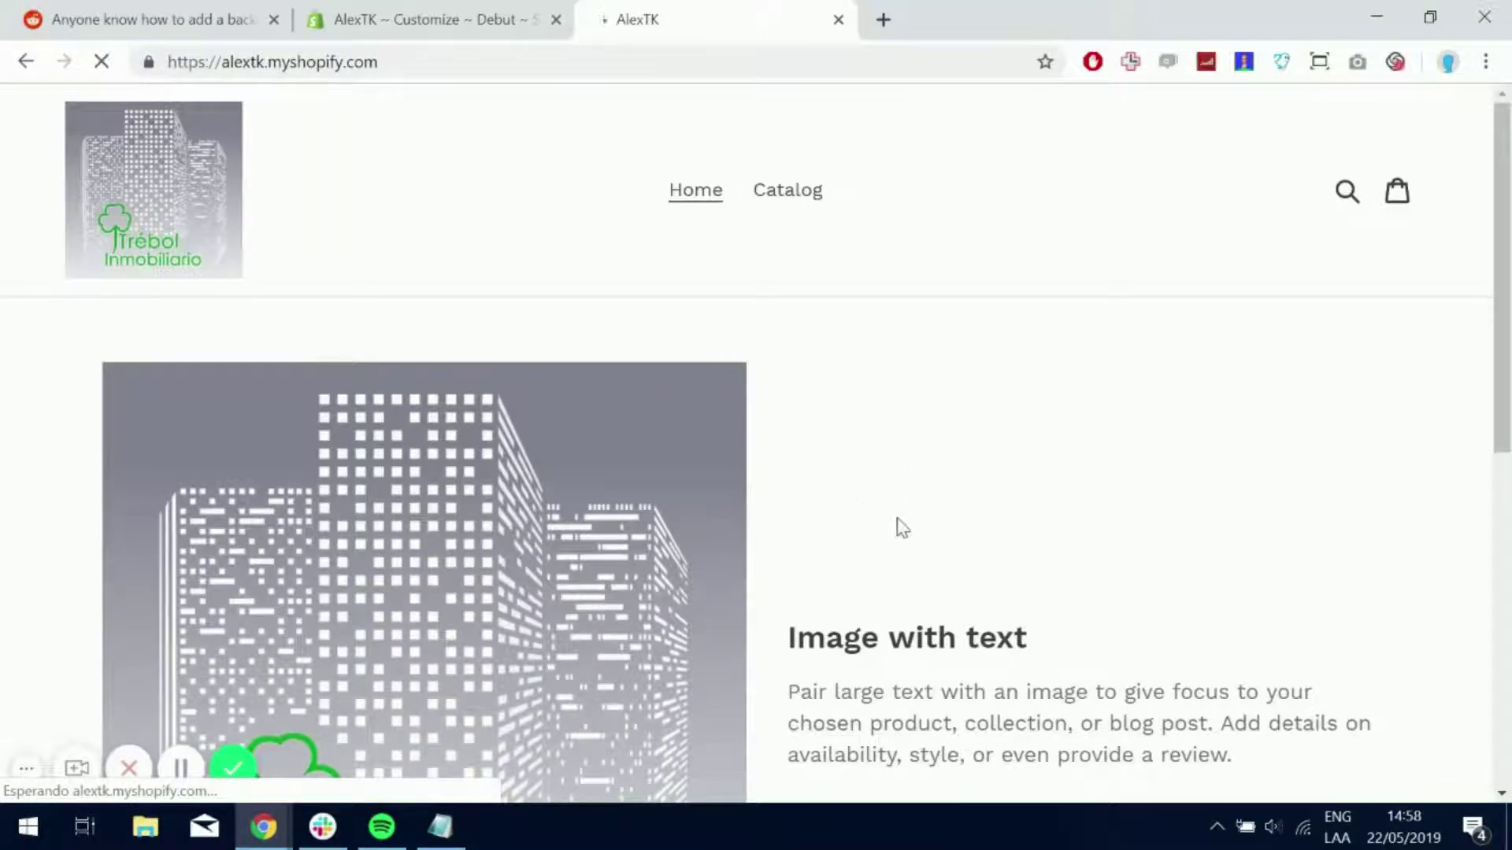
pyautogui.scroll(-2, 897, 528)
pyautogui.click(450, 21)
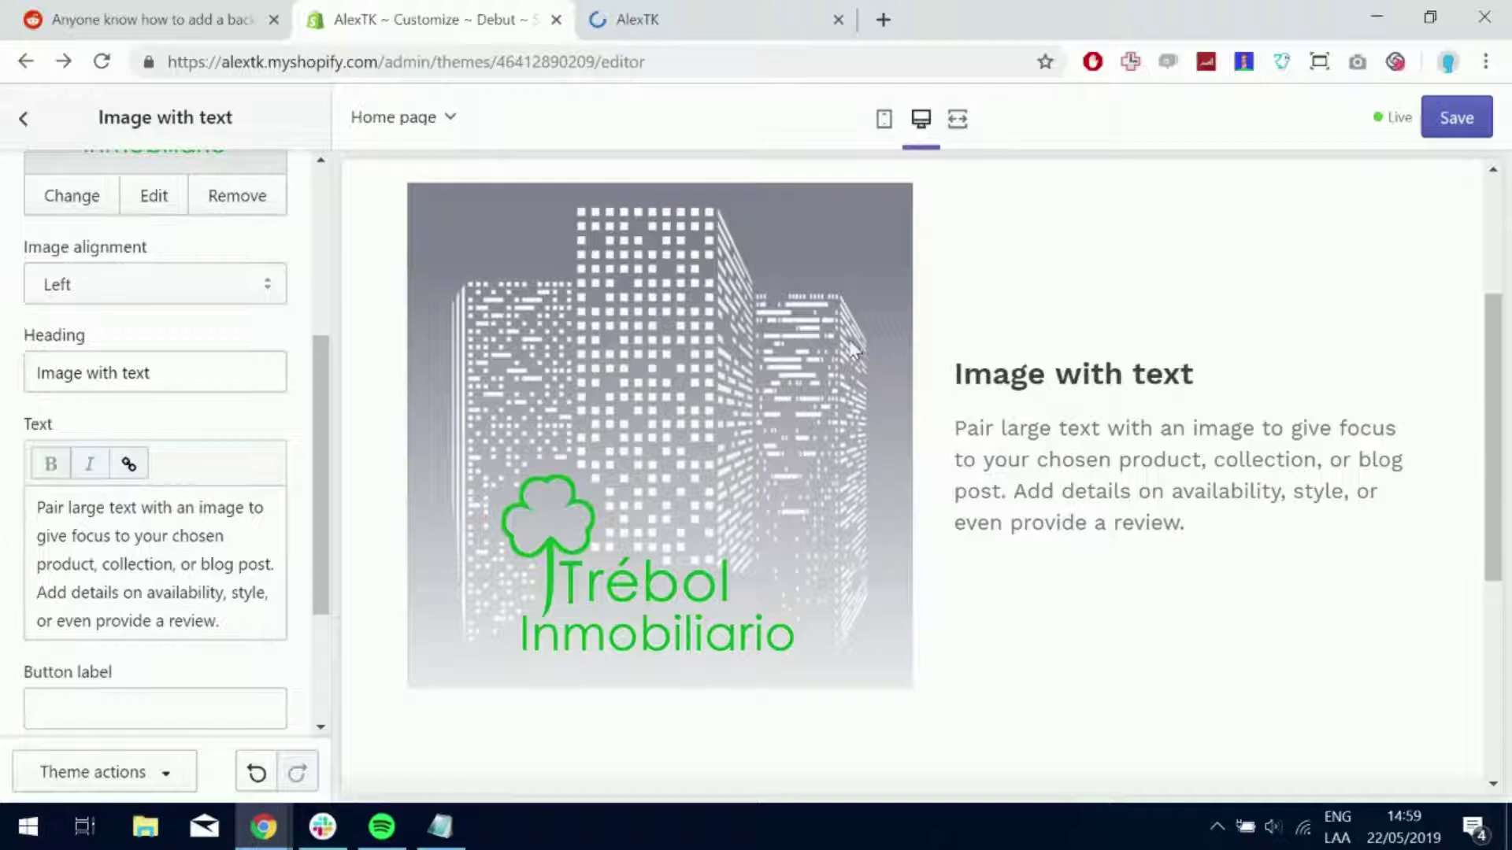
pyautogui.click(1453, 119)
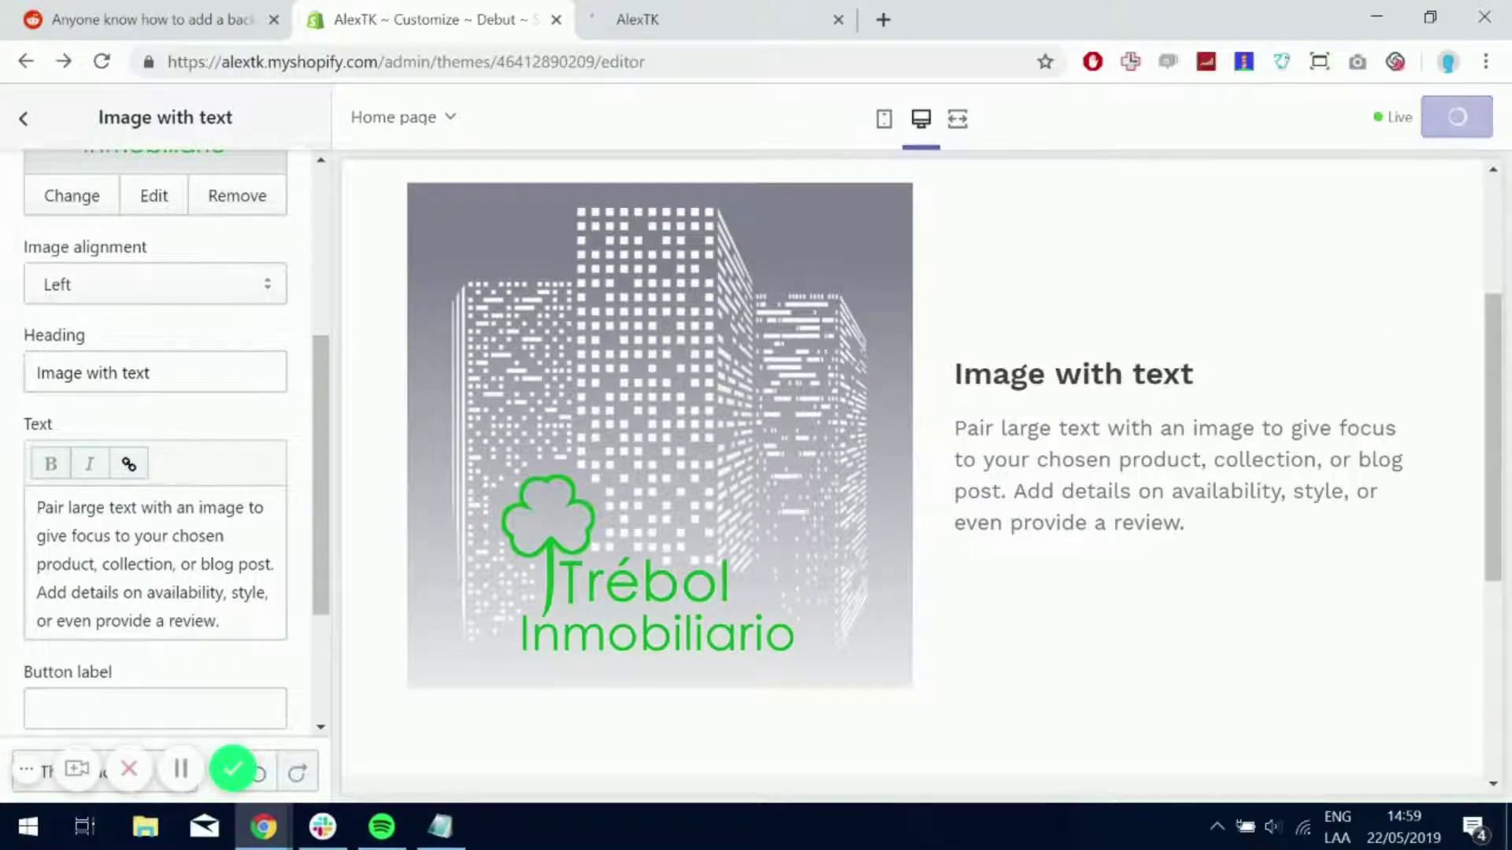
# Reload the live storefront so it shows the Trébol Inmobiliario image section
pyautogui.click(693, 31)
pyautogui.scroll(-4, 1020, 461)
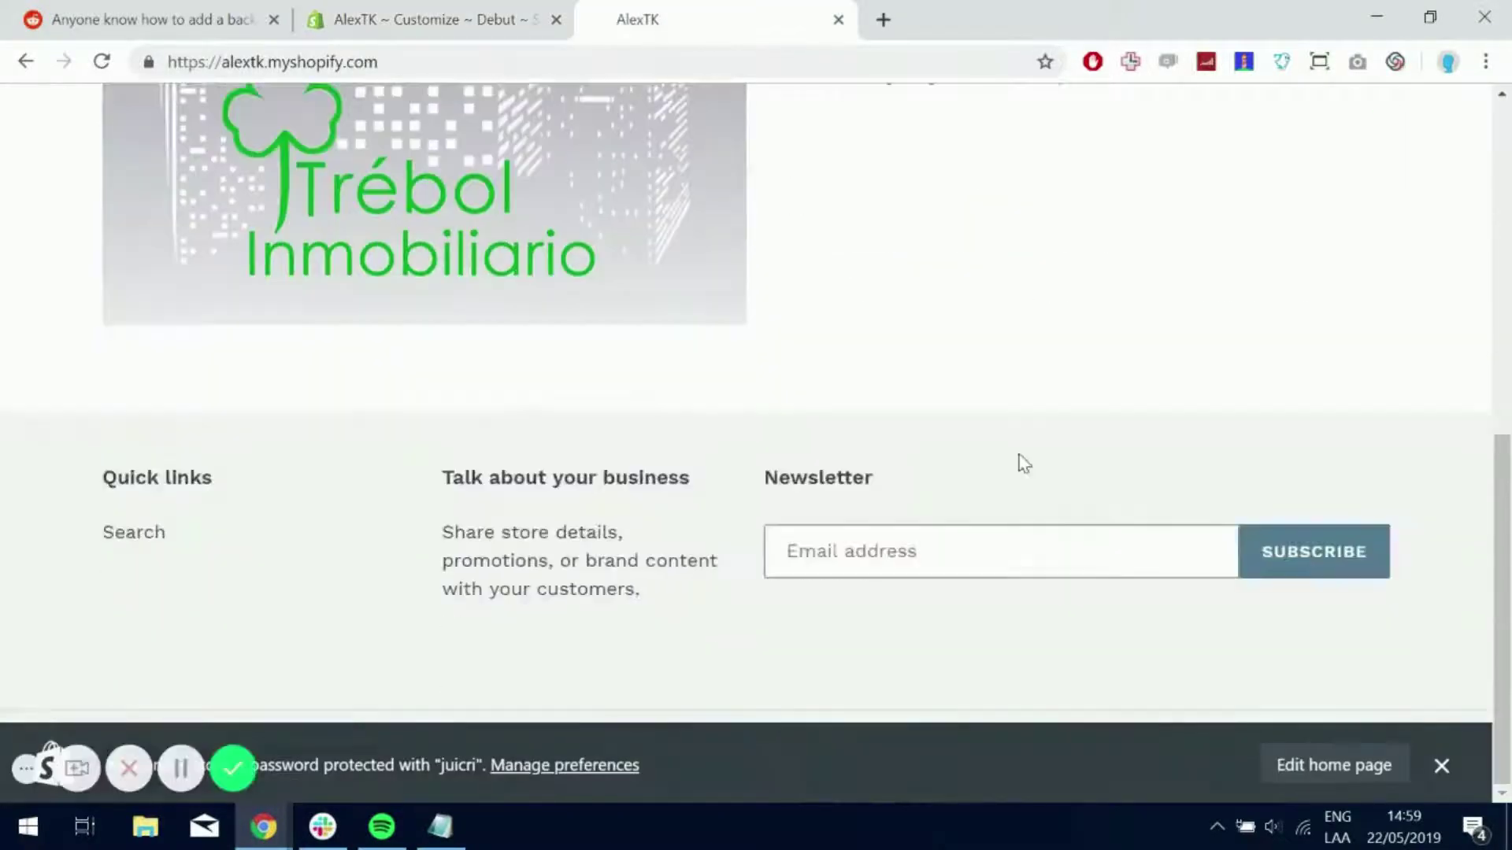
pyautogui.scroll(4, 1023, 477)
pyautogui.scroll(-2, 947, 471)
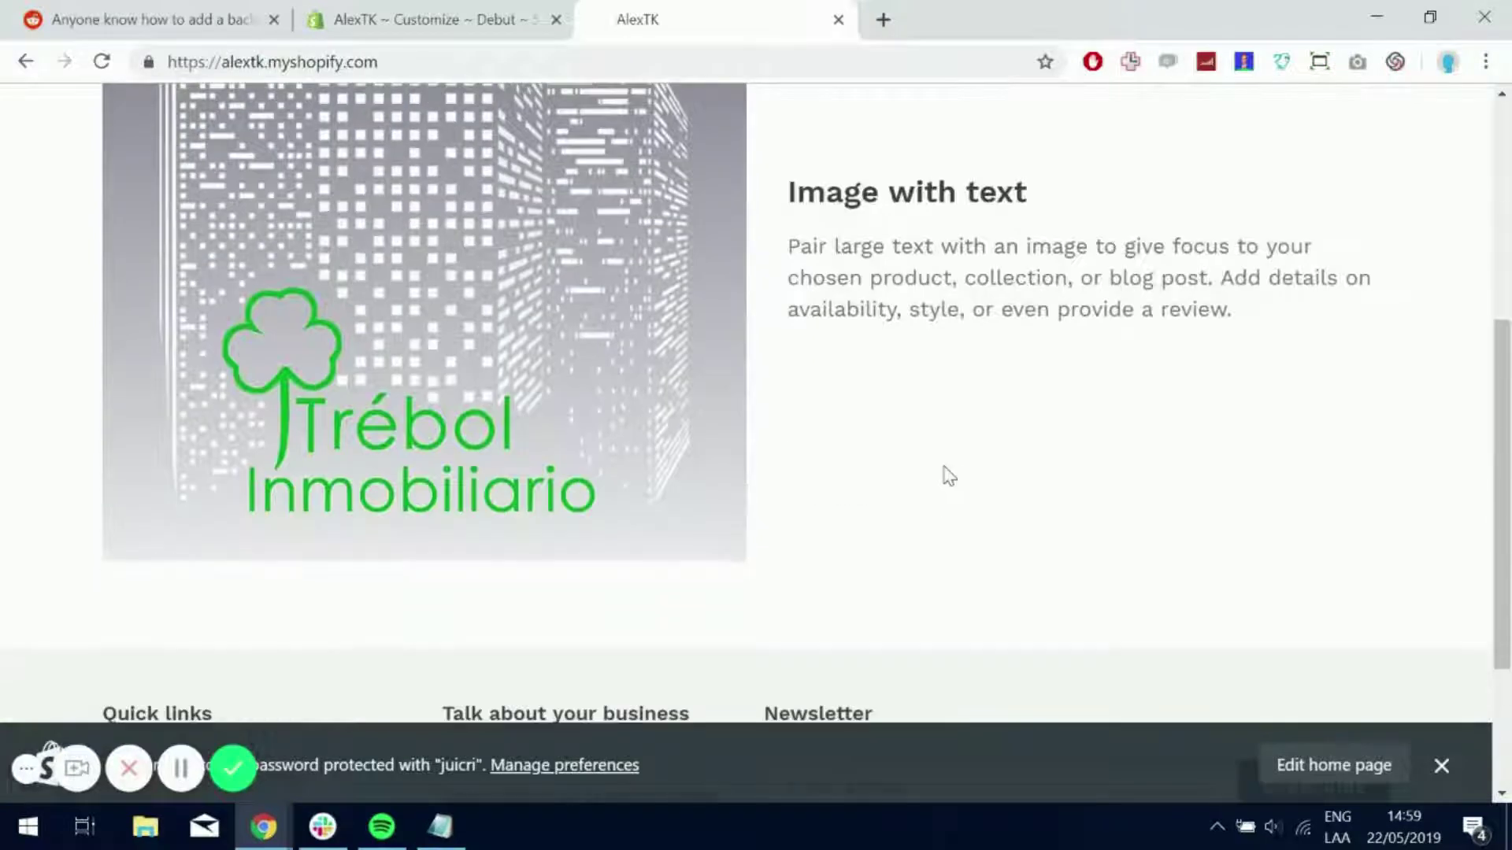
pyautogui.scroll(2, 945, 473)
pyautogui.click(102, 62)
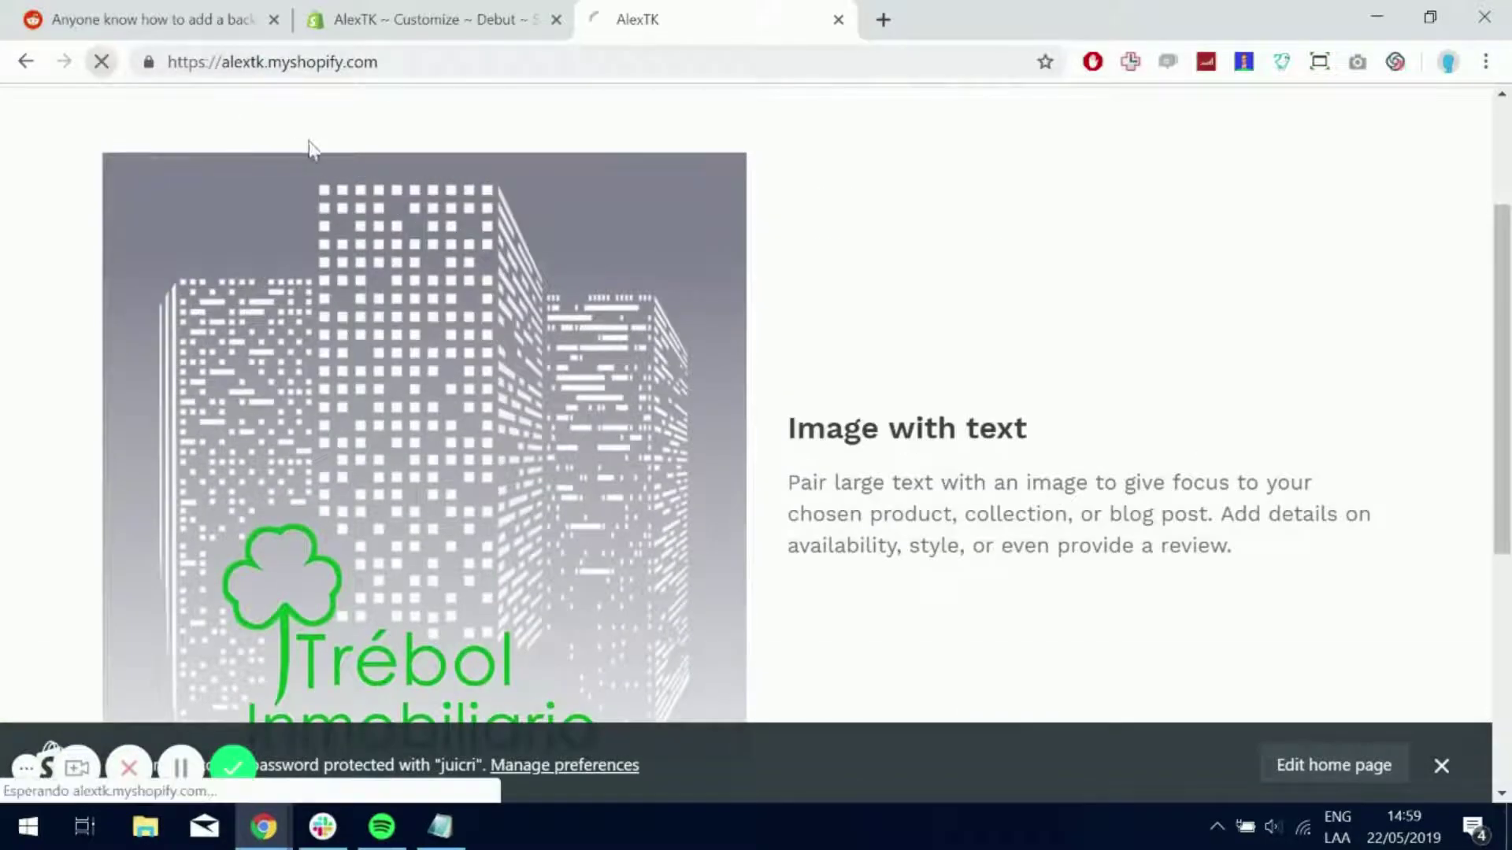
pyautogui.click(440, 27)
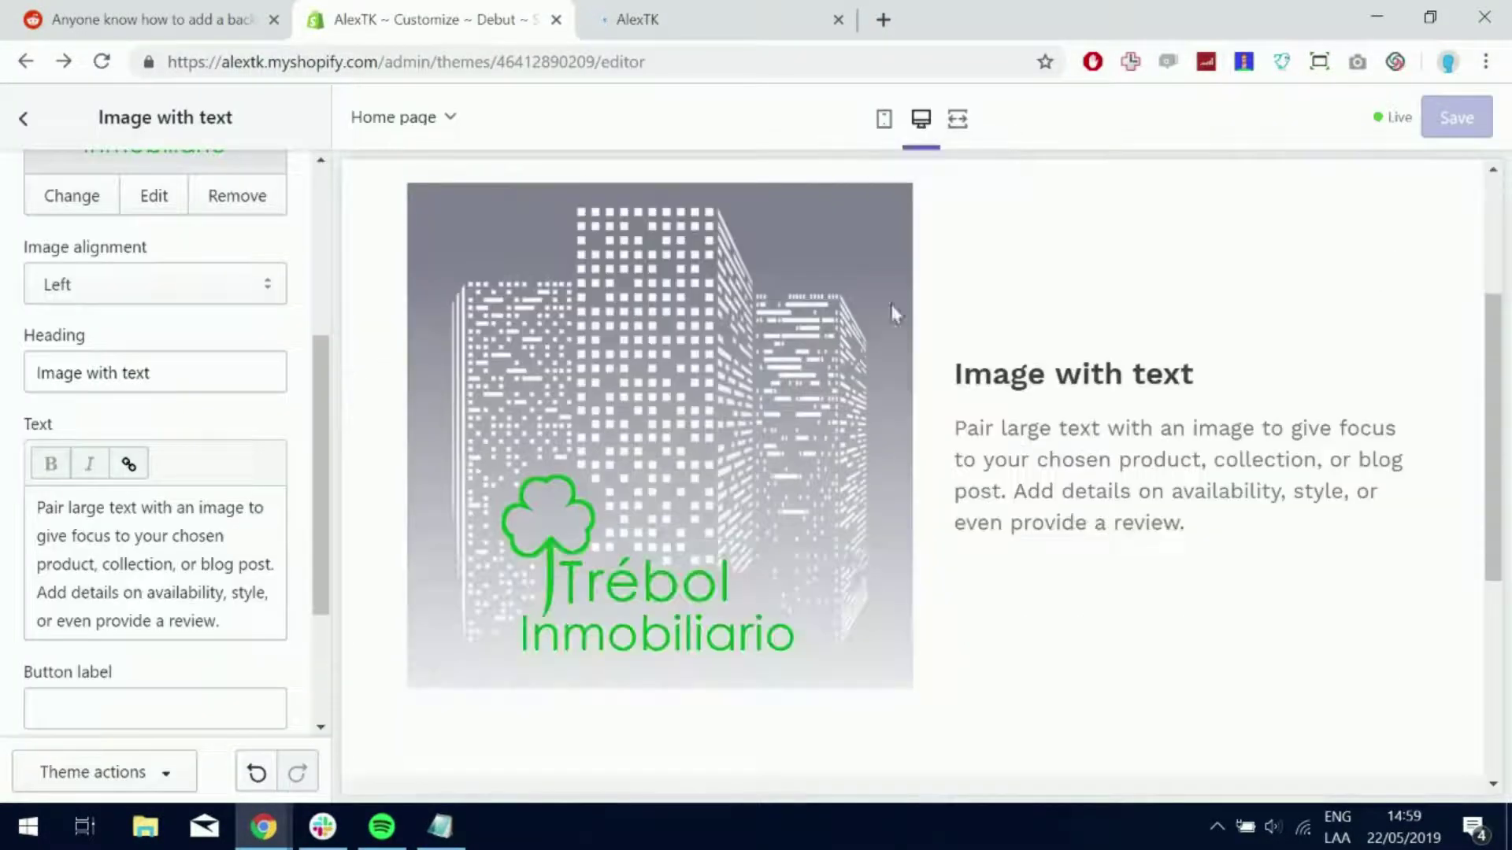
pyautogui.click(656, 22)
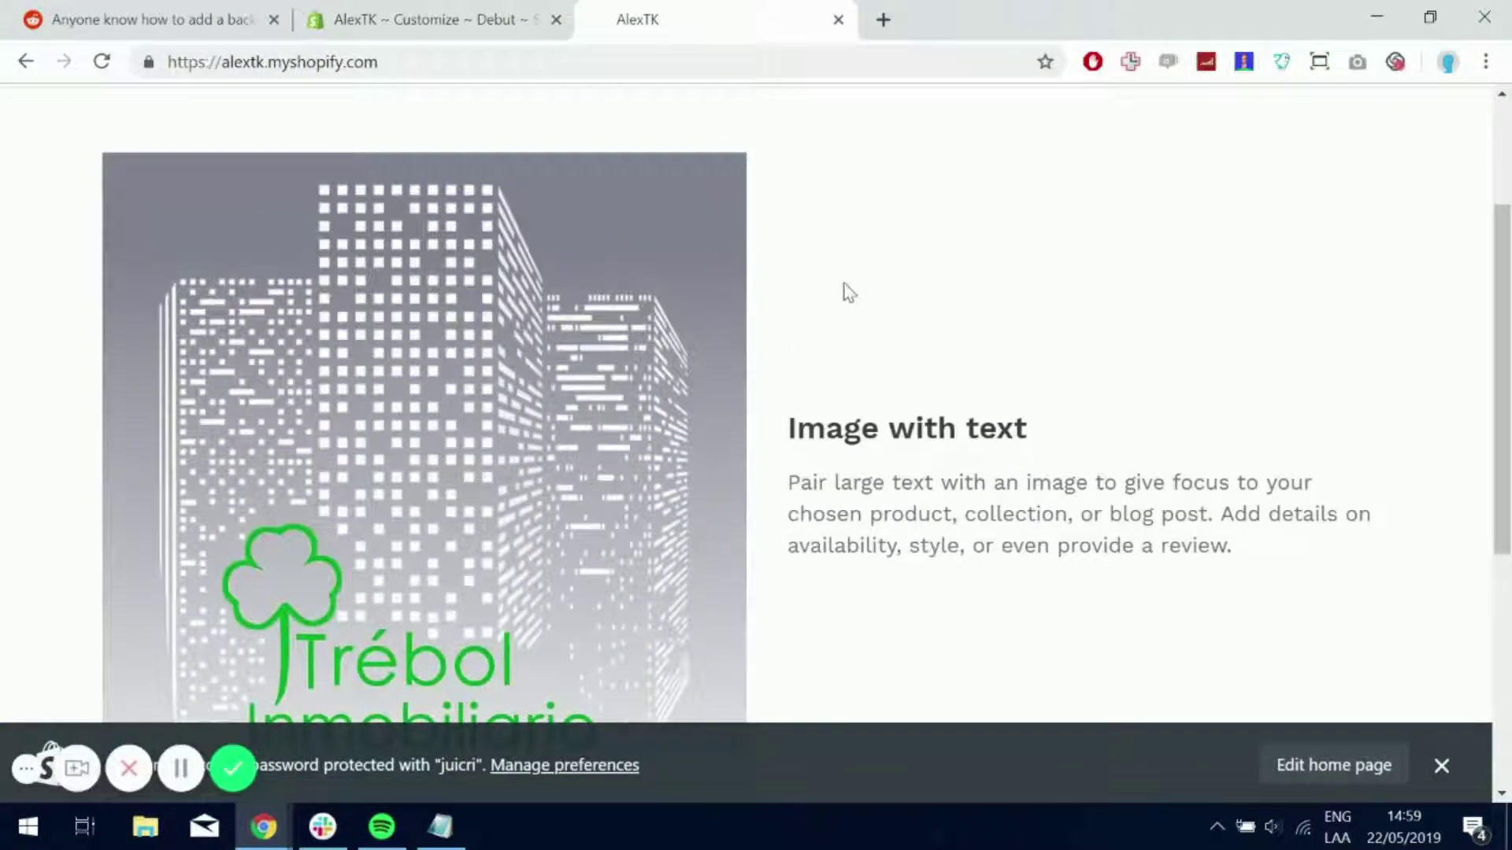
# Open Chrome DevTools on the live storefront page
pyautogui.rightClick(880, 247)
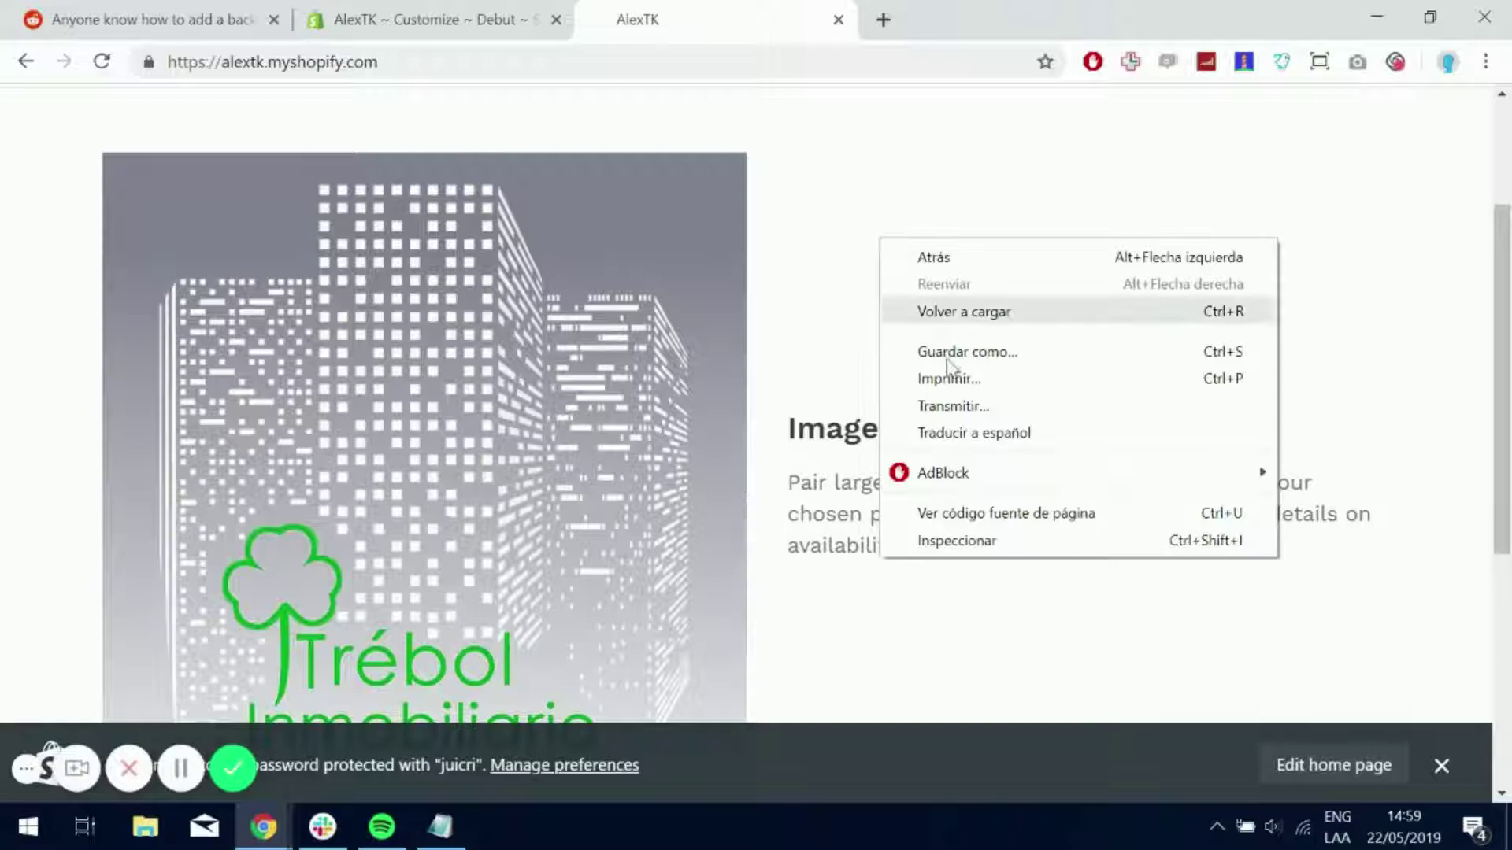
pyautogui.click(949, 542)
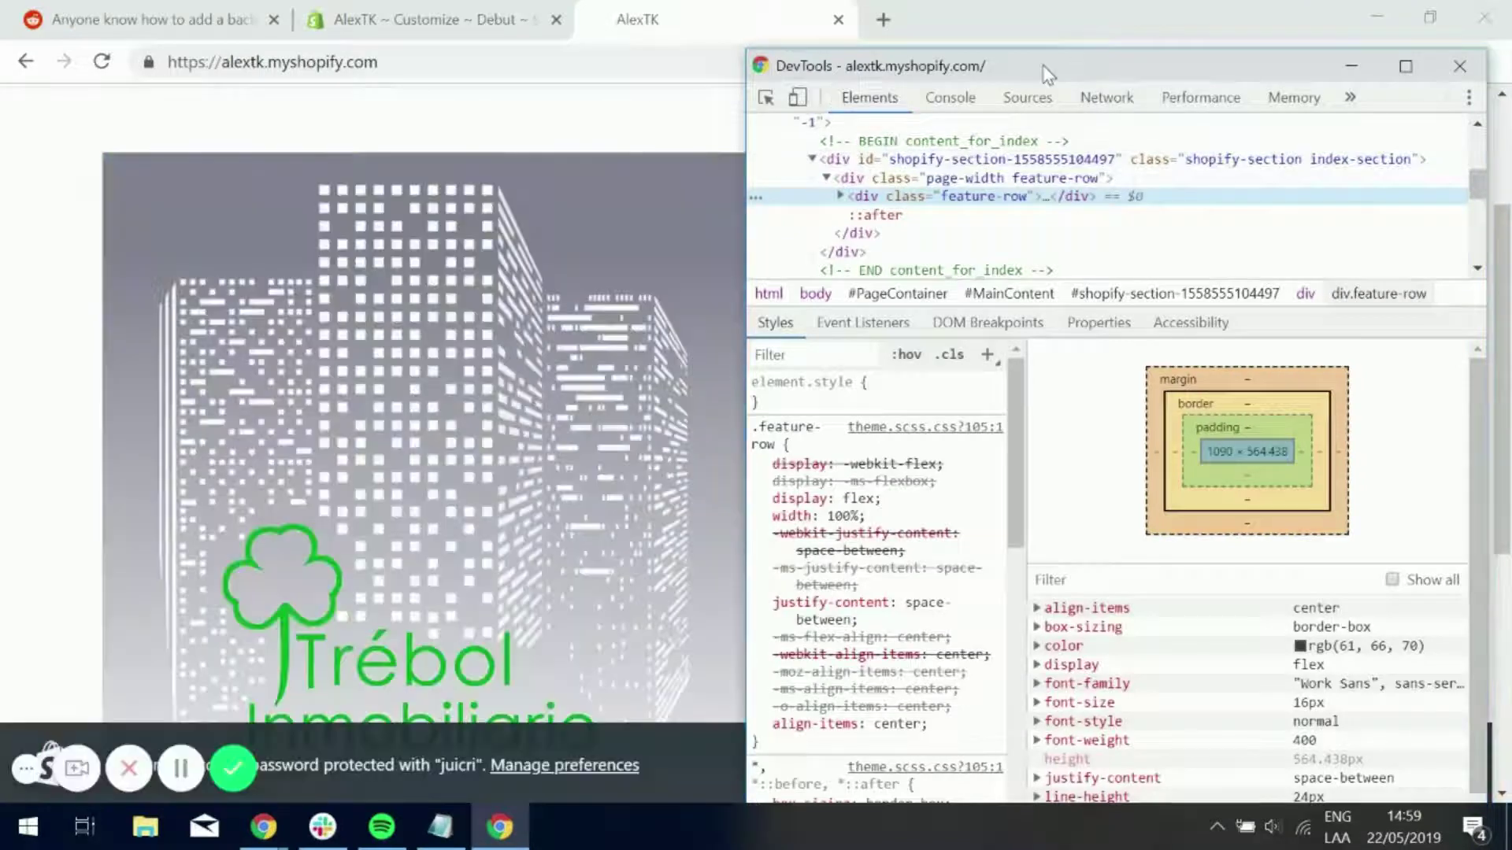
pyautogui.moveTo(1044, 73); pyautogui.dragTo(1138, 87)
pyautogui.scroll(3, 351, 424)
pyautogui.scroll(-2, 351, 425)
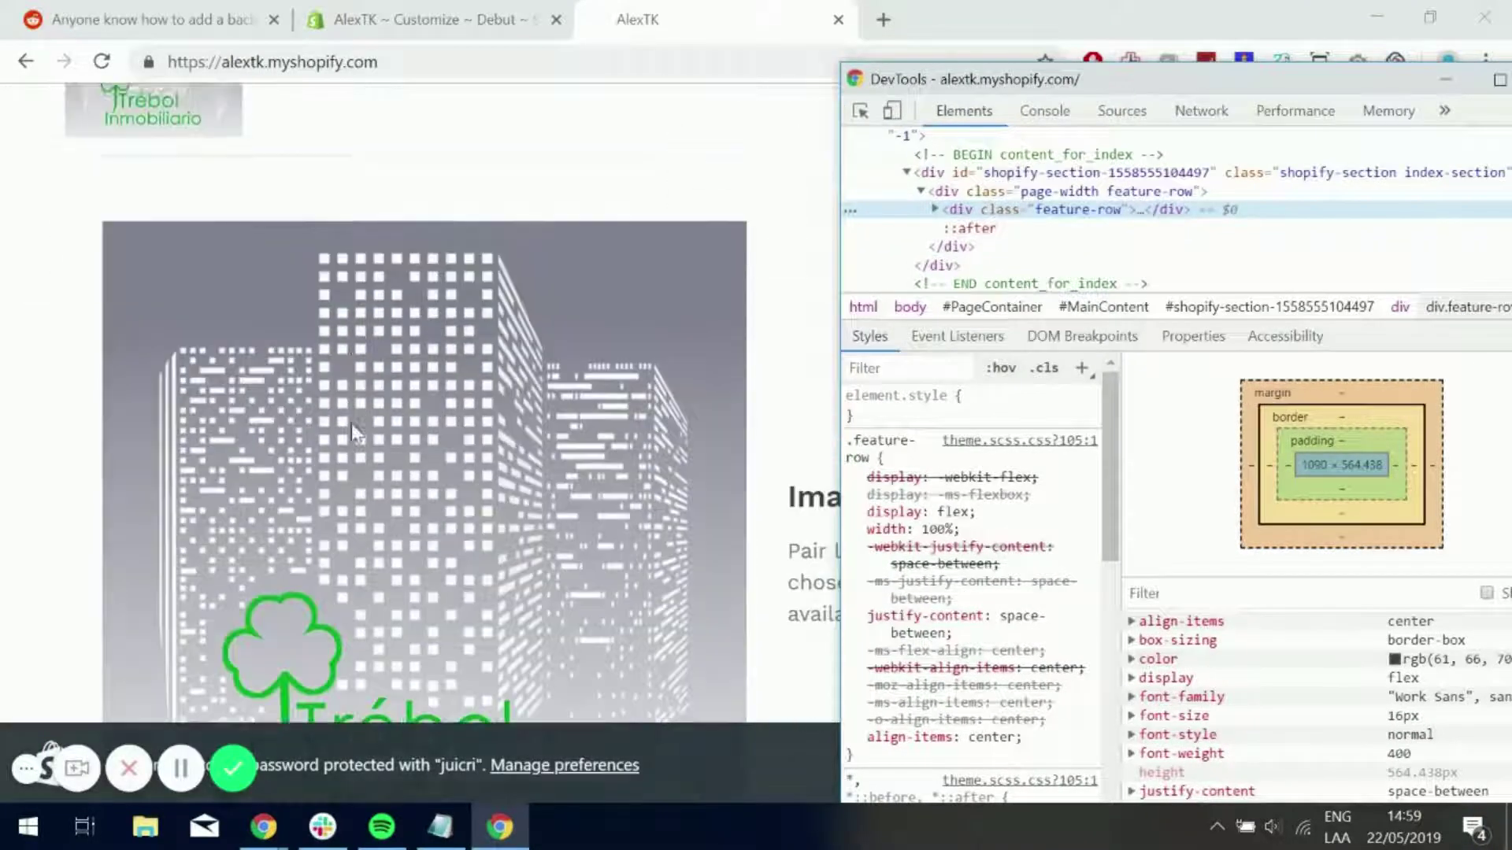
pyautogui.scroll(-1, 351, 425)
pyautogui.click(23, 768)
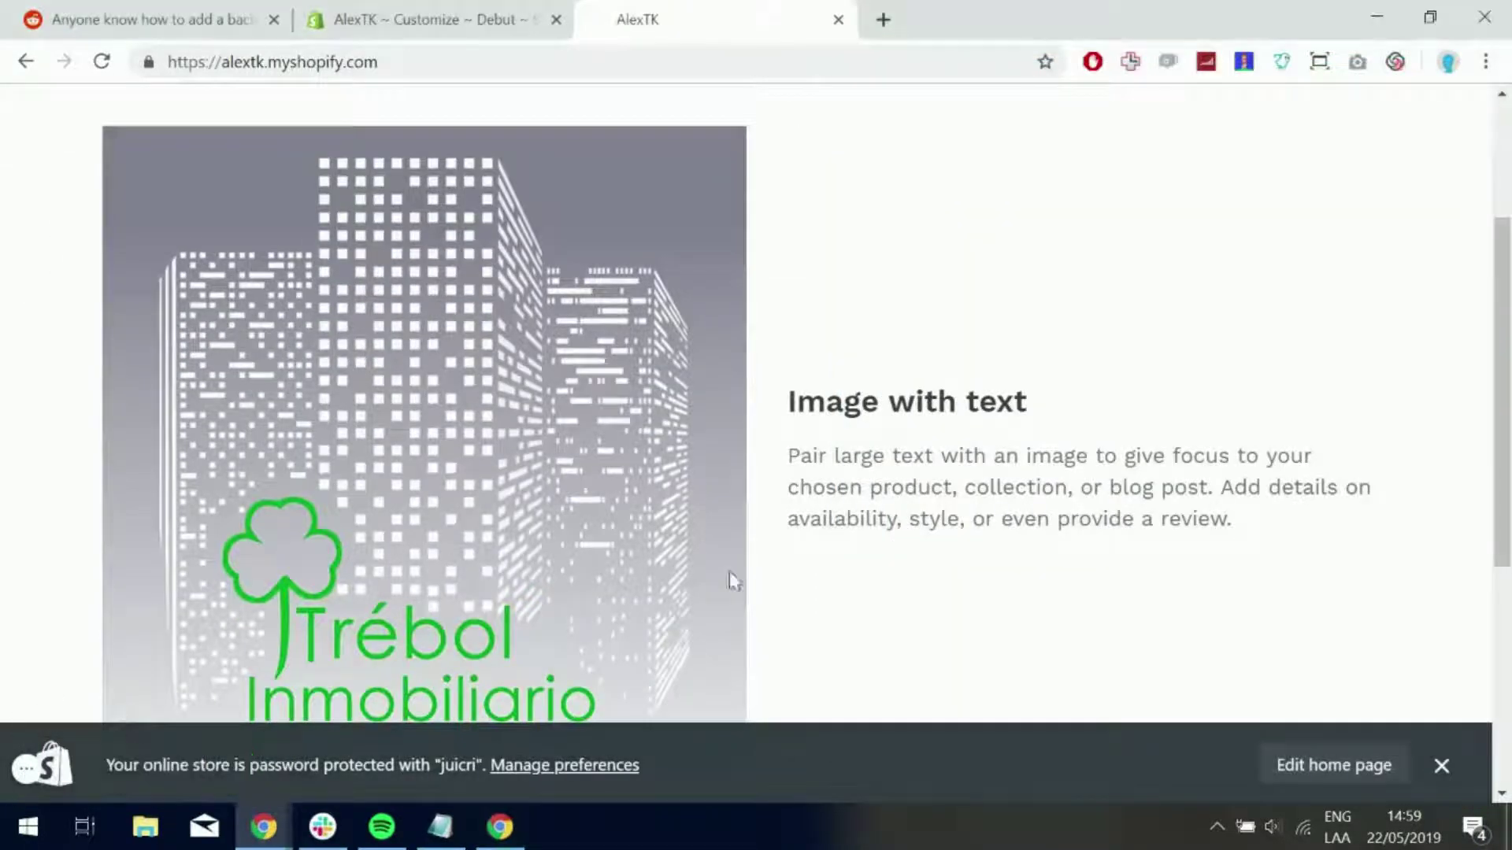
pyautogui.click(499, 826)
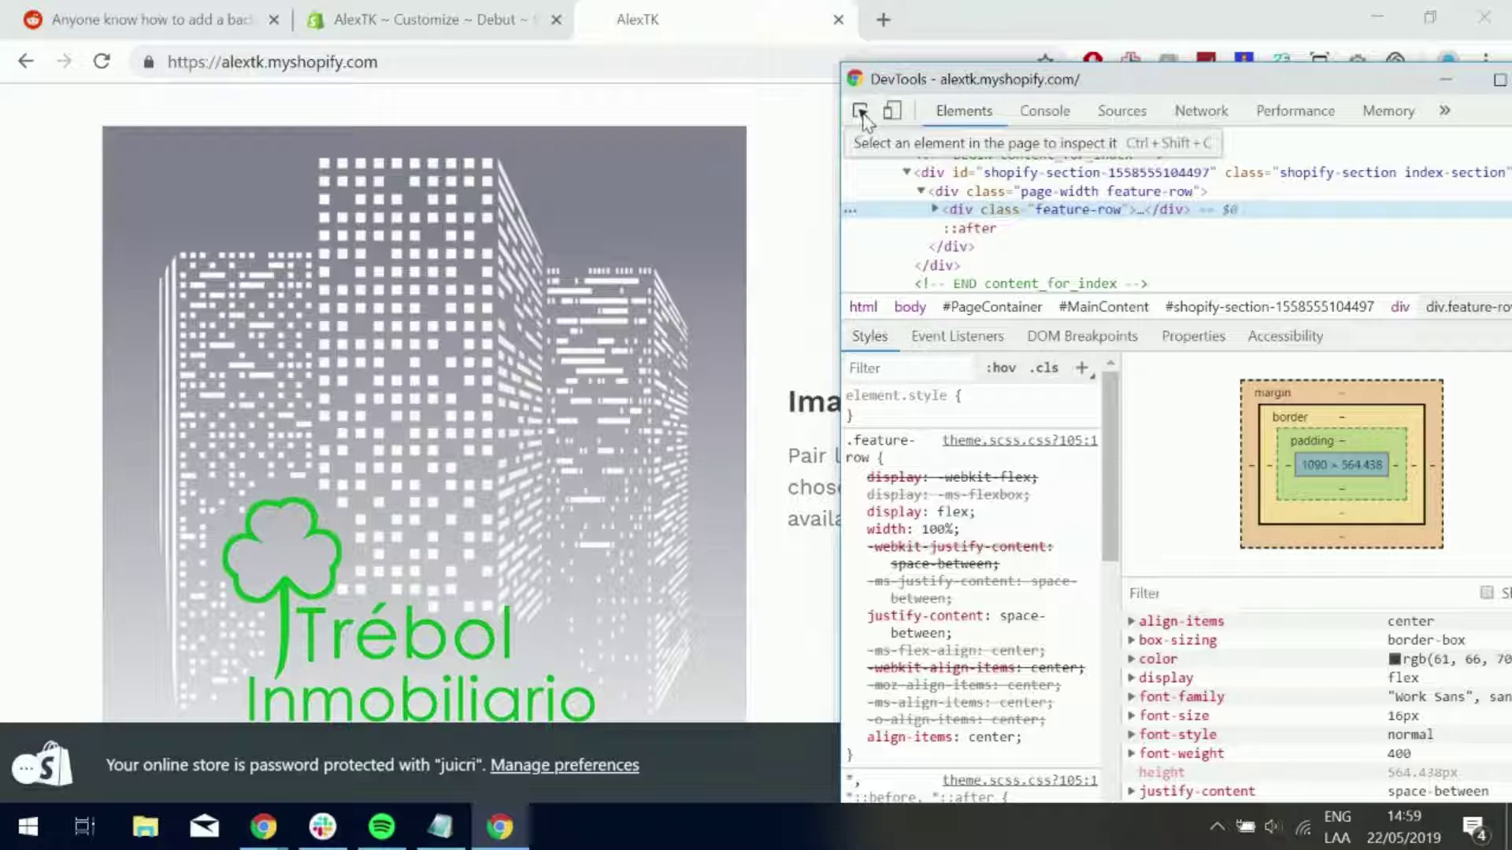
# Select the Image with text section's div and give it an inline background: red
pyautogui.click(861, 112)
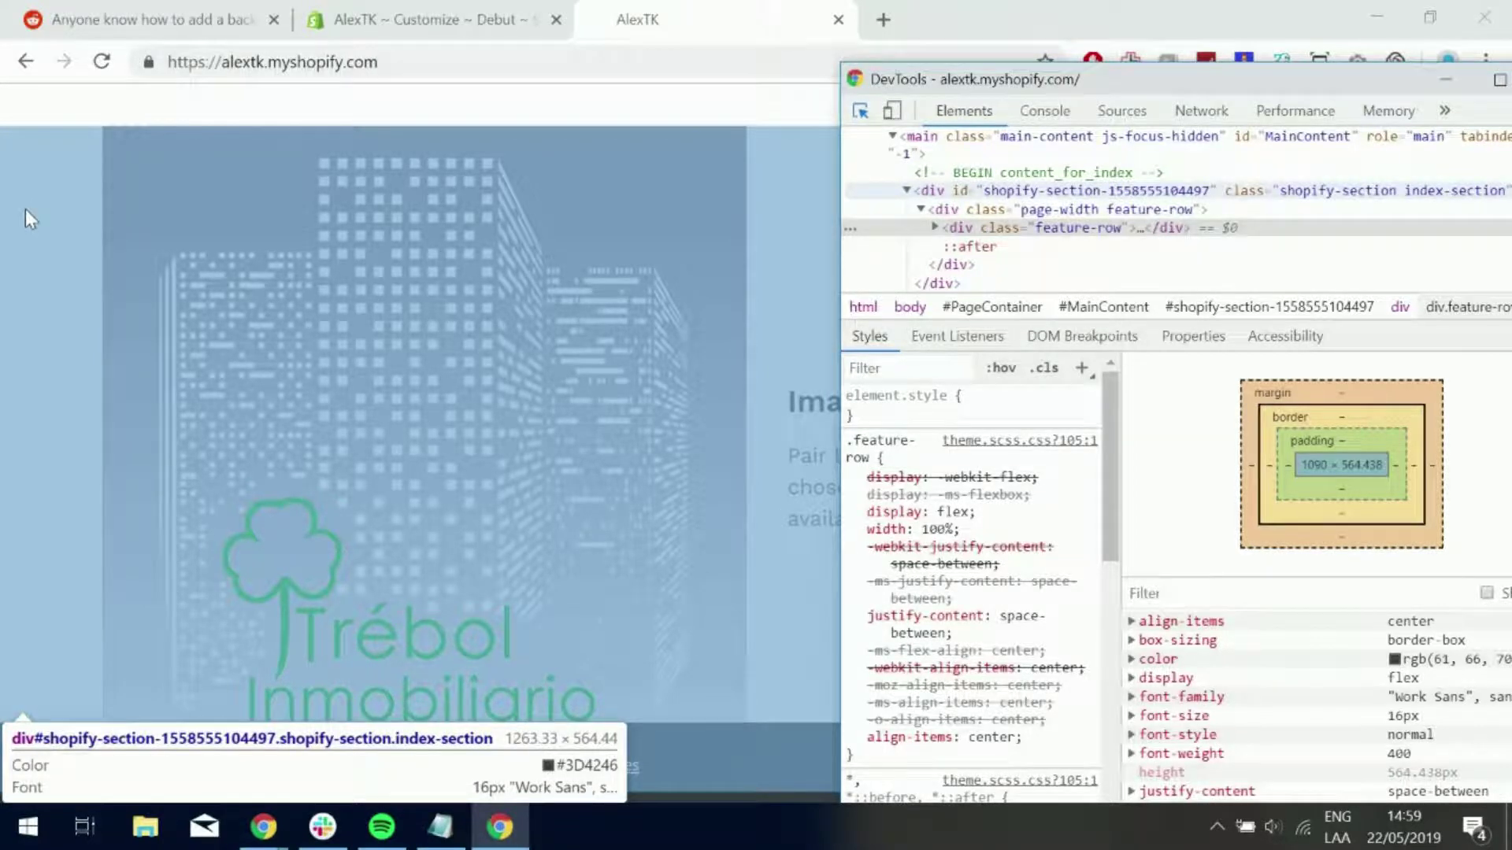
pyautogui.click(25, 209)
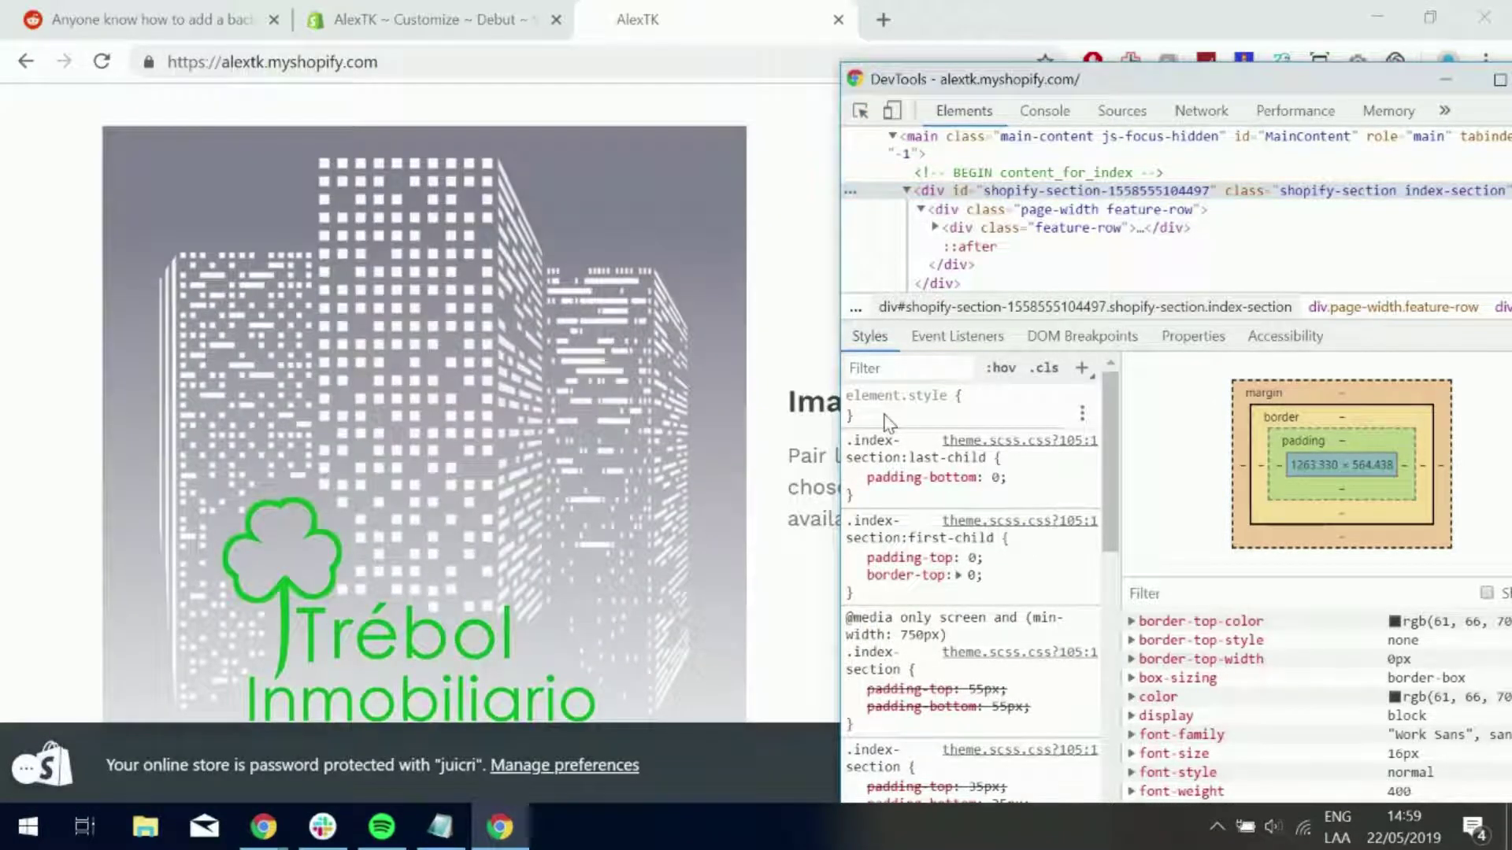
pyautogui.click(878, 410)
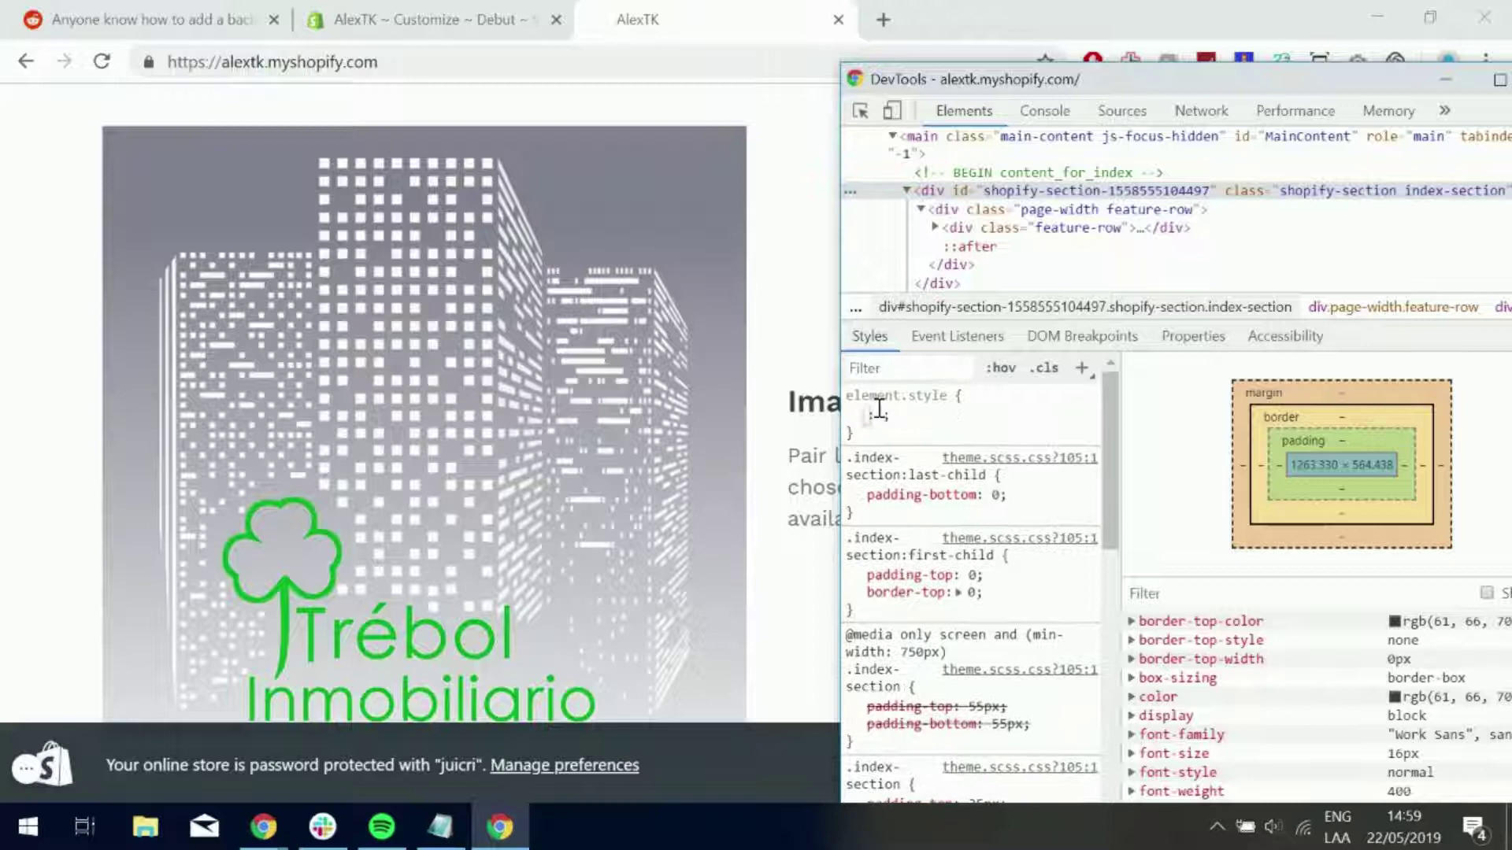
pyautogui.write('background: ')
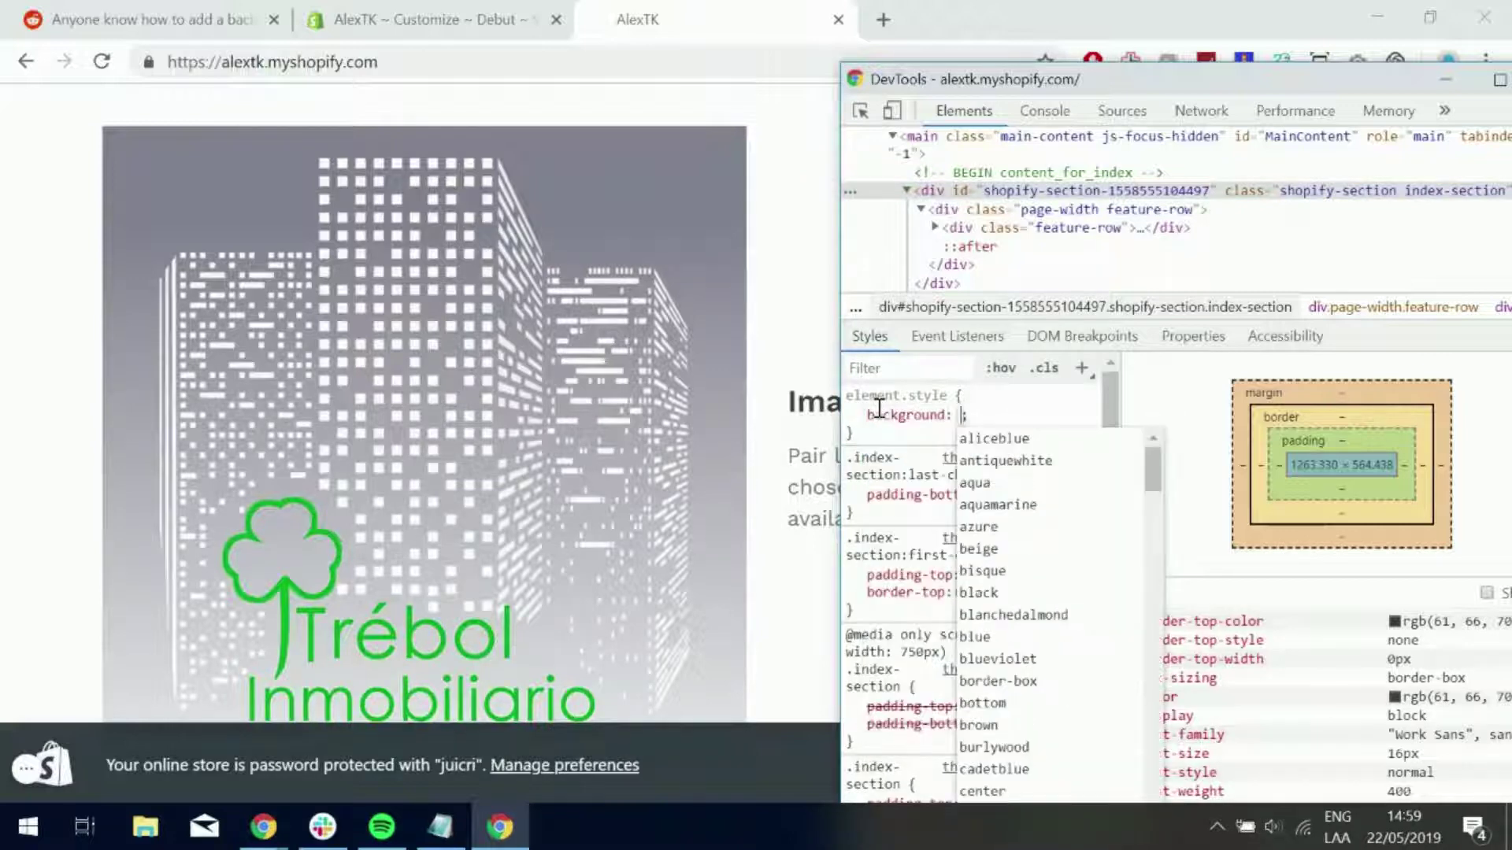
pyautogui.write('red')
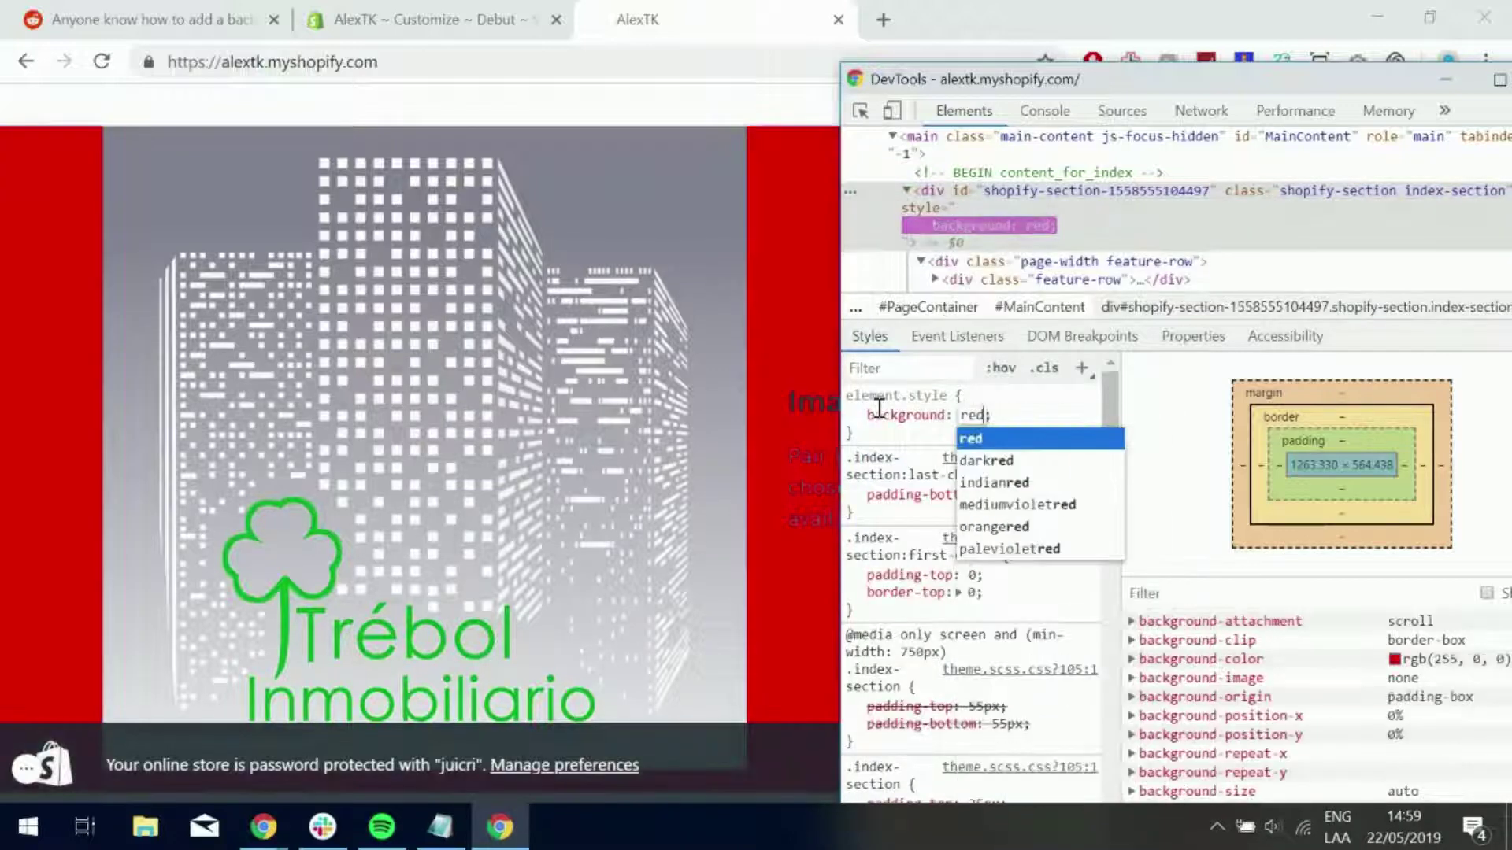
pyautogui.press('Return')
pyautogui.click(1445, 80)
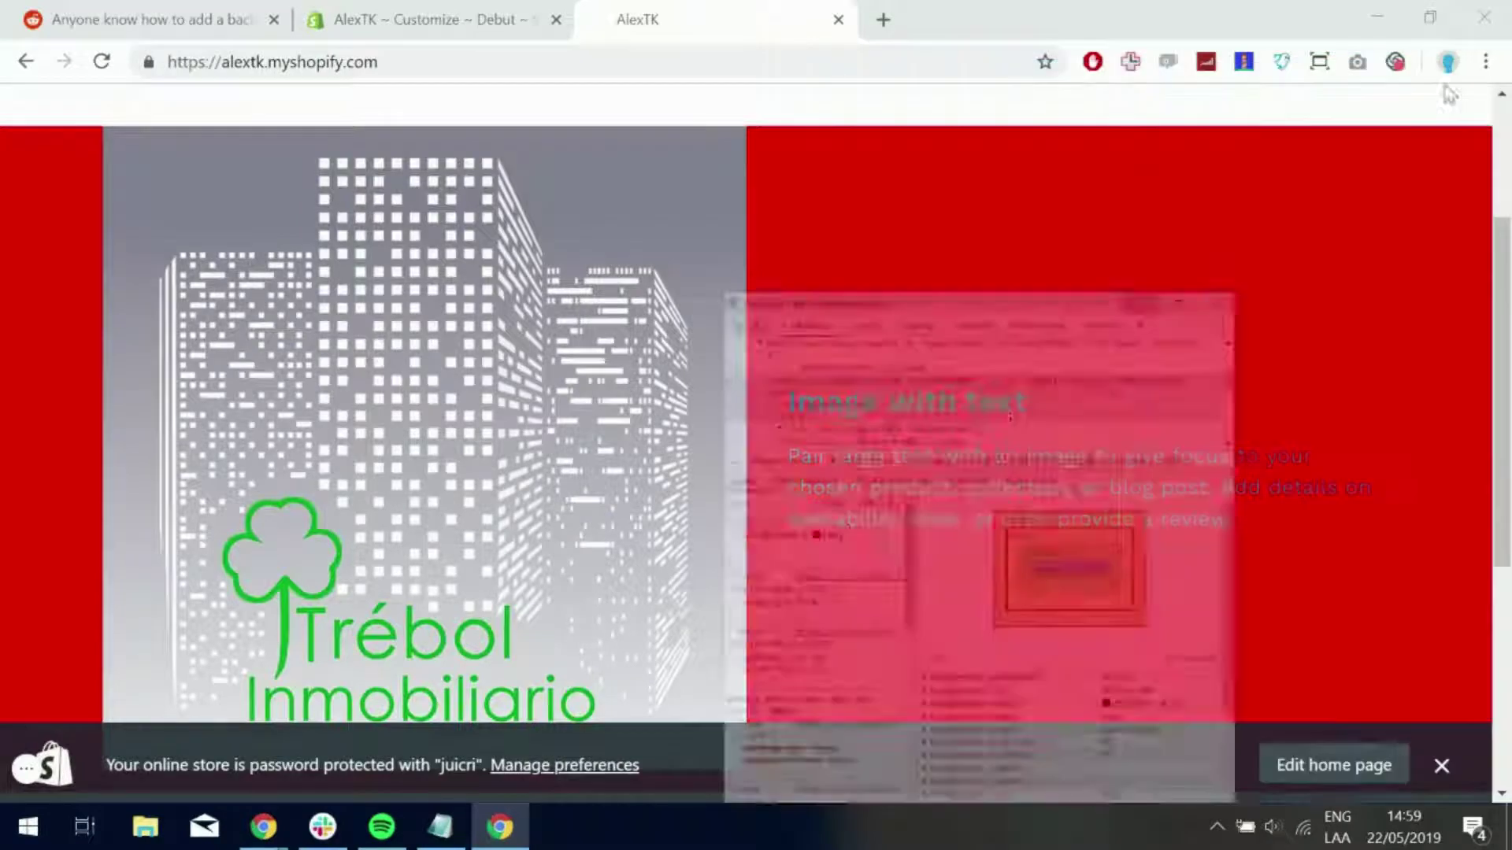
pyautogui.scroll(-2, 792, 460)
pyautogui.scroll(5, 762, 497)
pyautogui.scroll(-3, 752, 500)
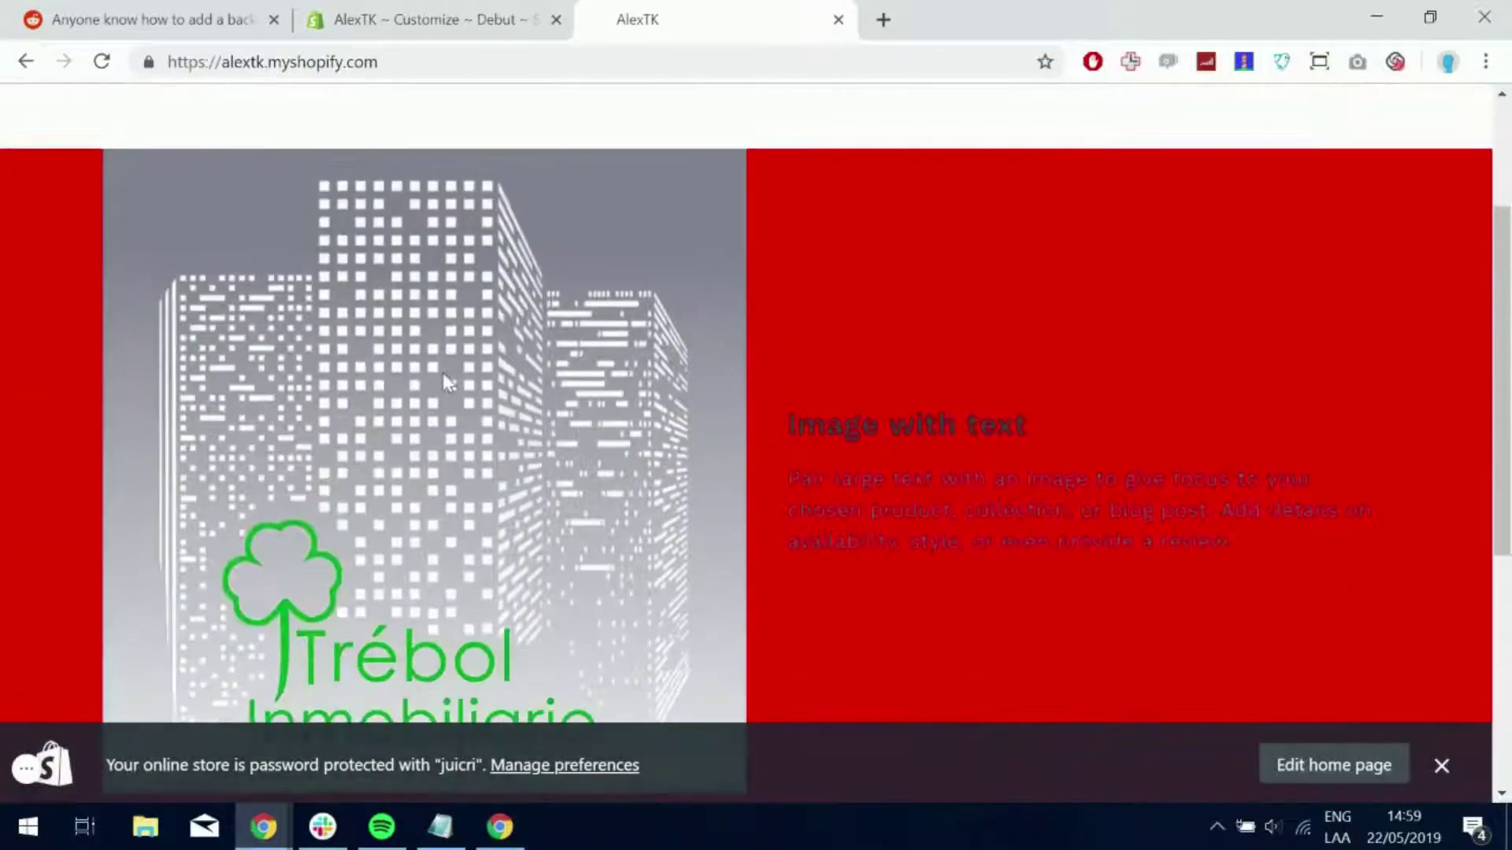
pyautogui.scroll(-1, 591, 390)
pyautogui.scroll(-1, 549, 299)
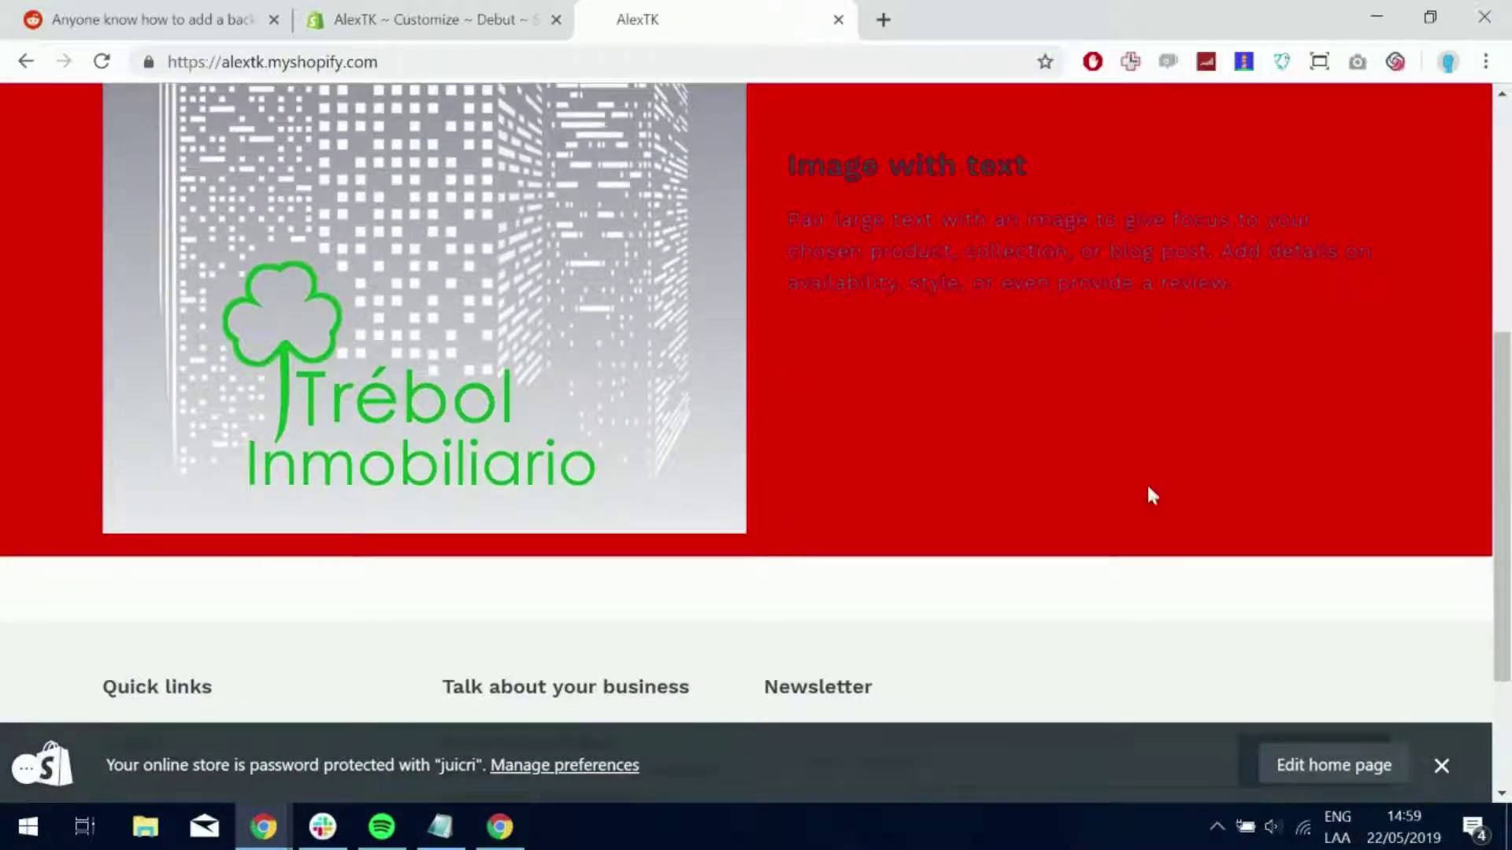
pyautogui.scroll(2, 810, 310)
pyautogui.hotkey('alt', 'Tab')
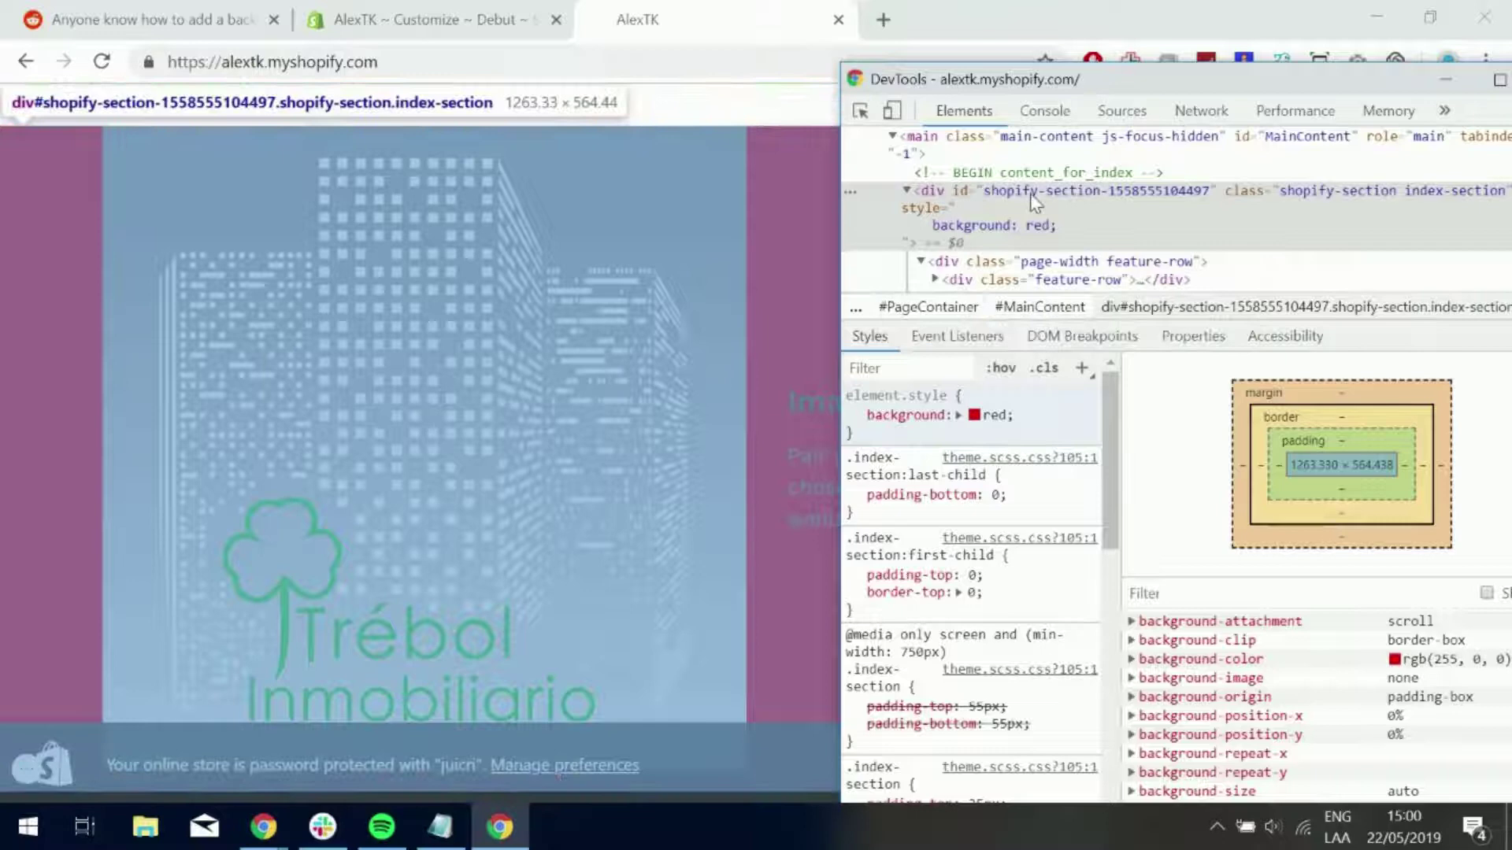
# Copy the shopify-section div's CSS selector from Elements, then go to the theme editor tab
pyautogui.rightClick(1030, 196)
pyautogui.moveTo(1087, 339)
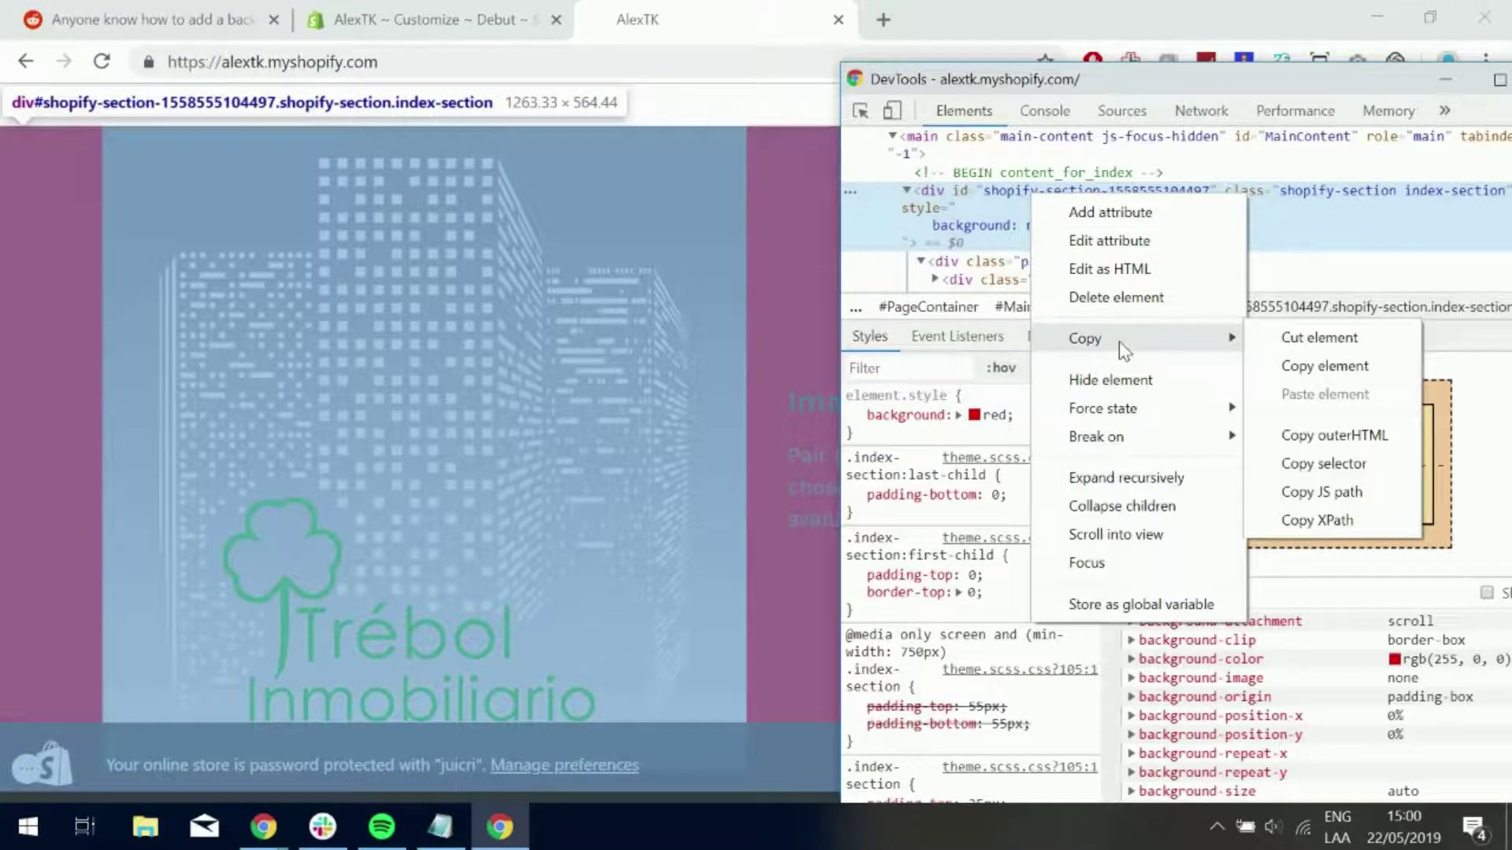
pyautogui.click(1324, 463)
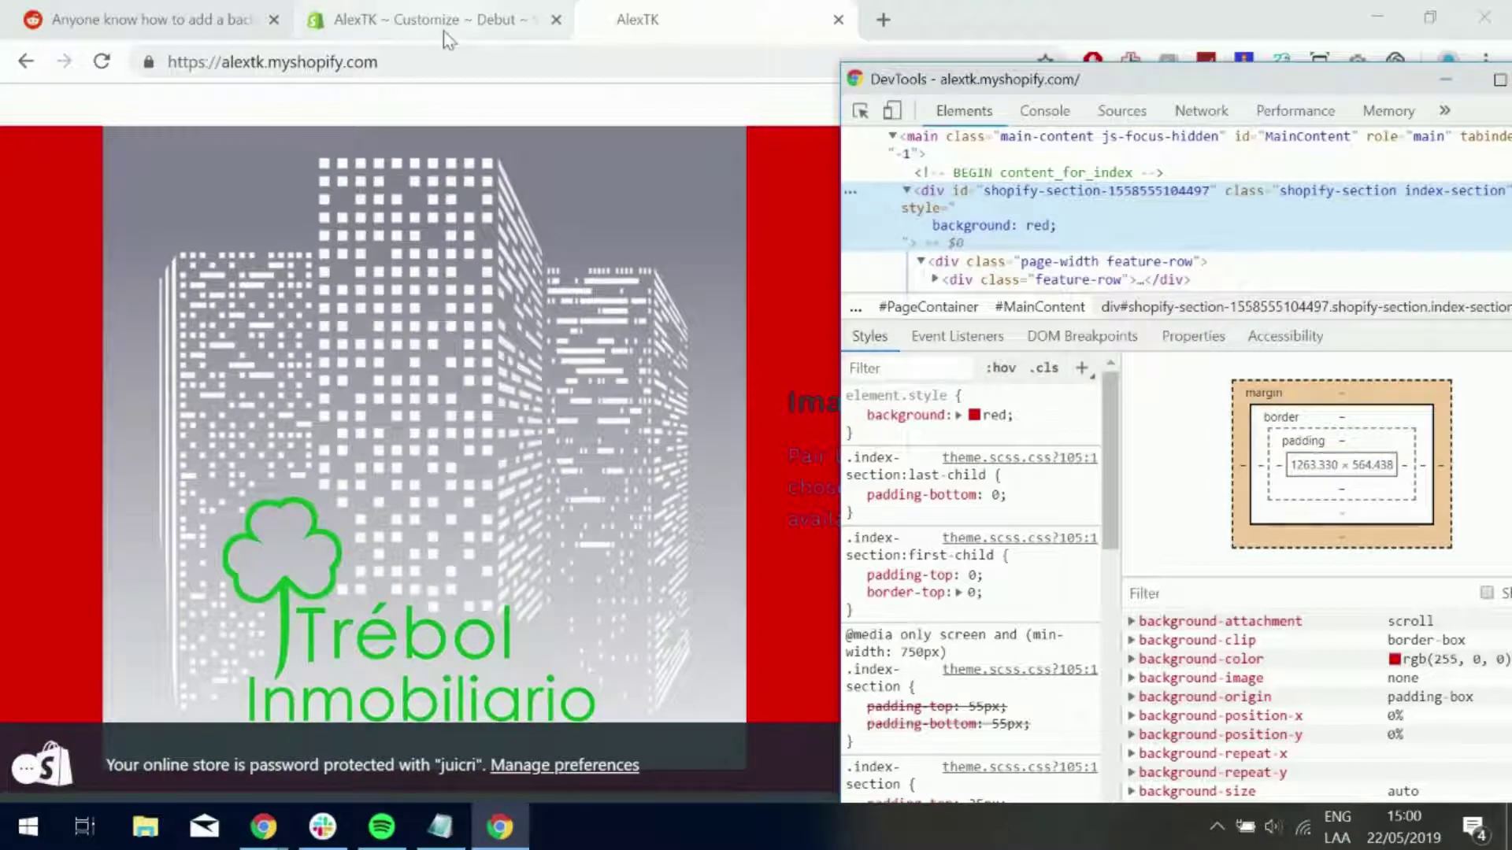
pyautogui.click(433, 24)
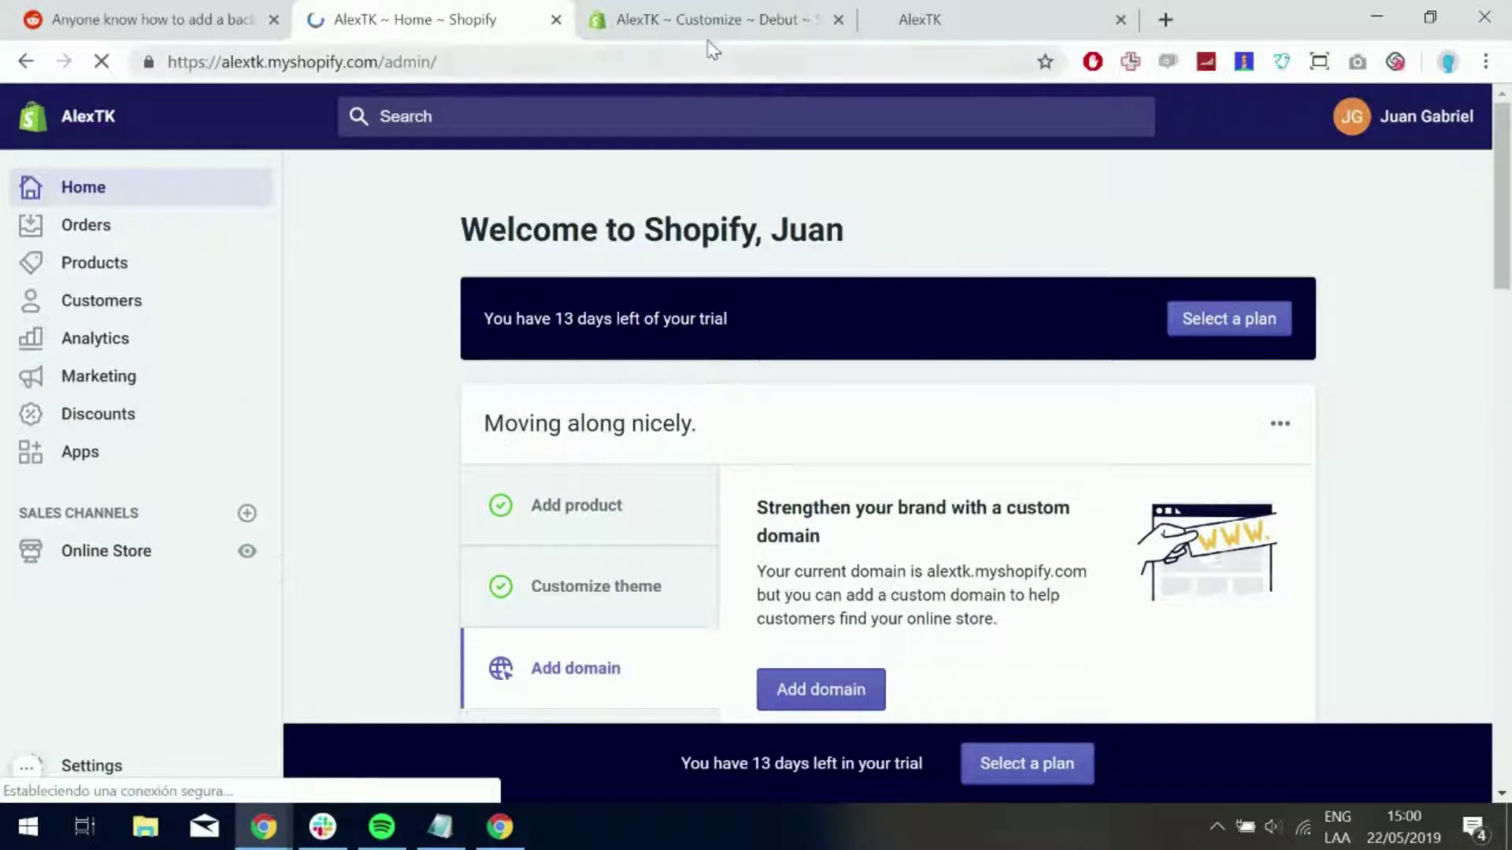
# Reload the storefront to clear the red background, close DevTools, and open admin Settings
pyautogui.click(969, 24)
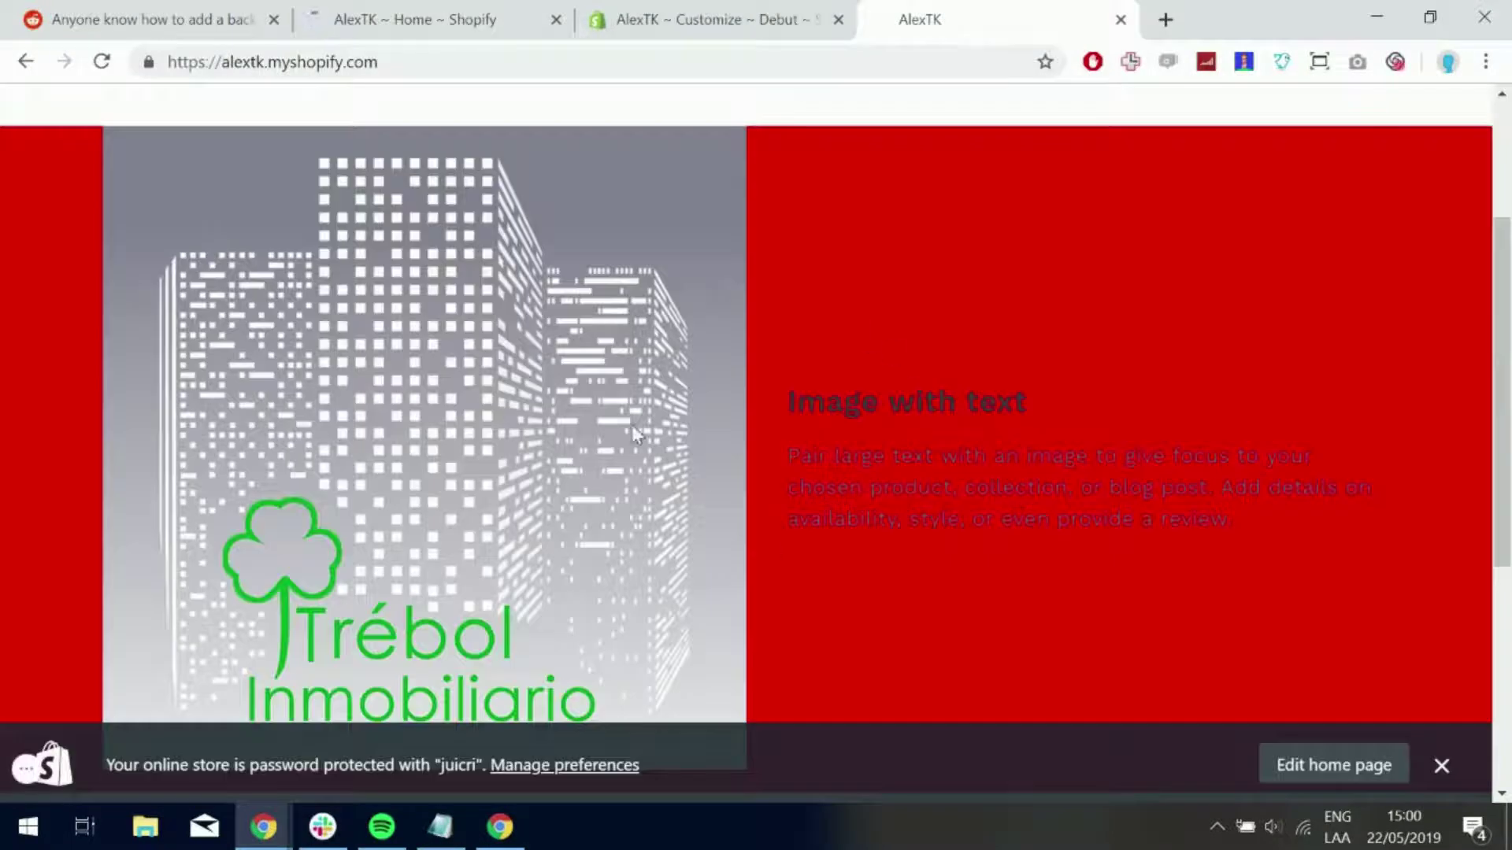
pyautogui.click(102, 61)
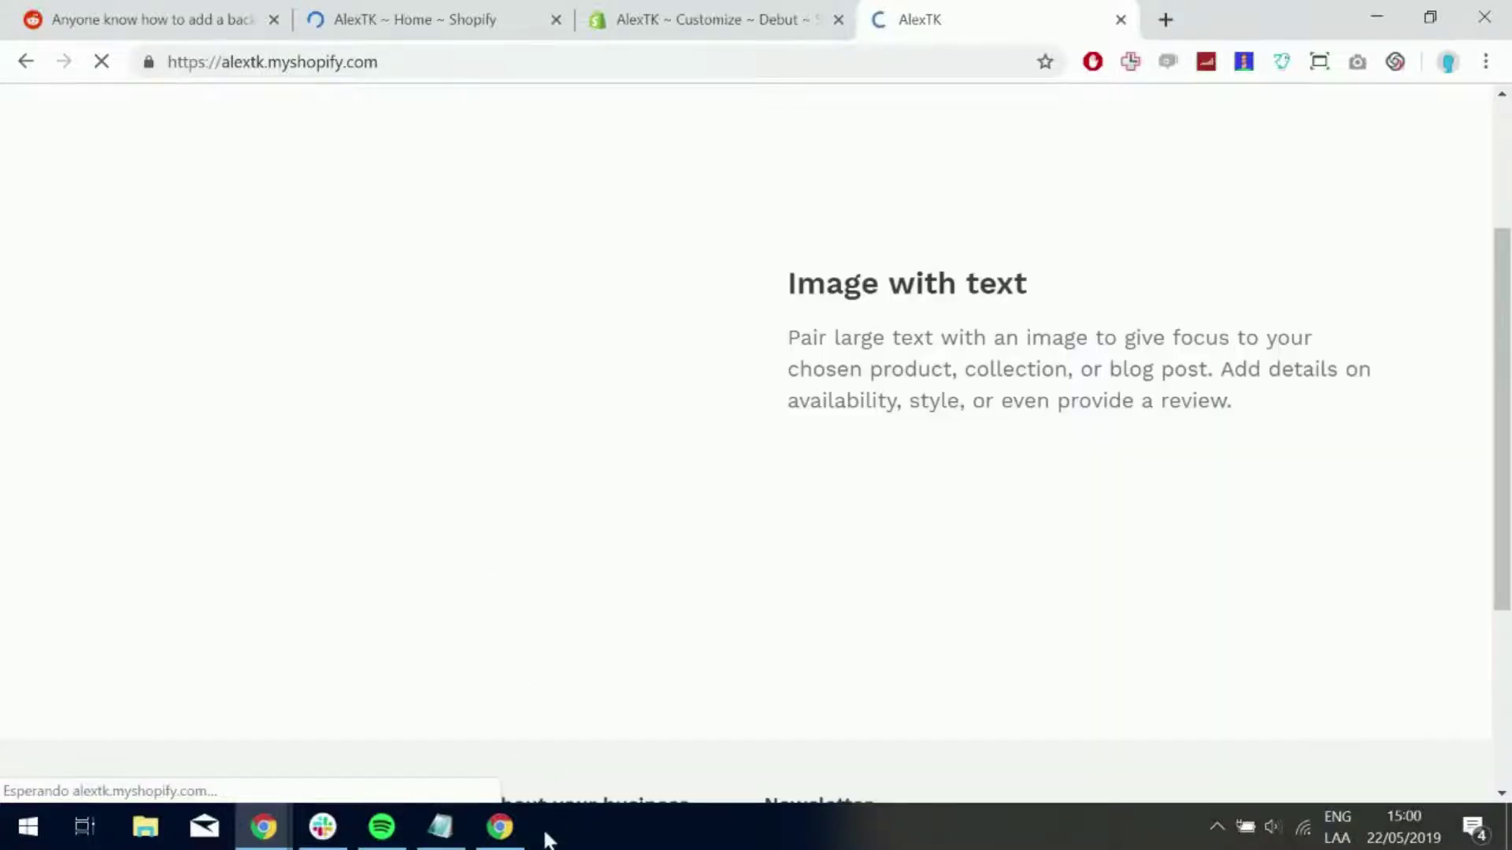
pyautogui.click(499, 828)
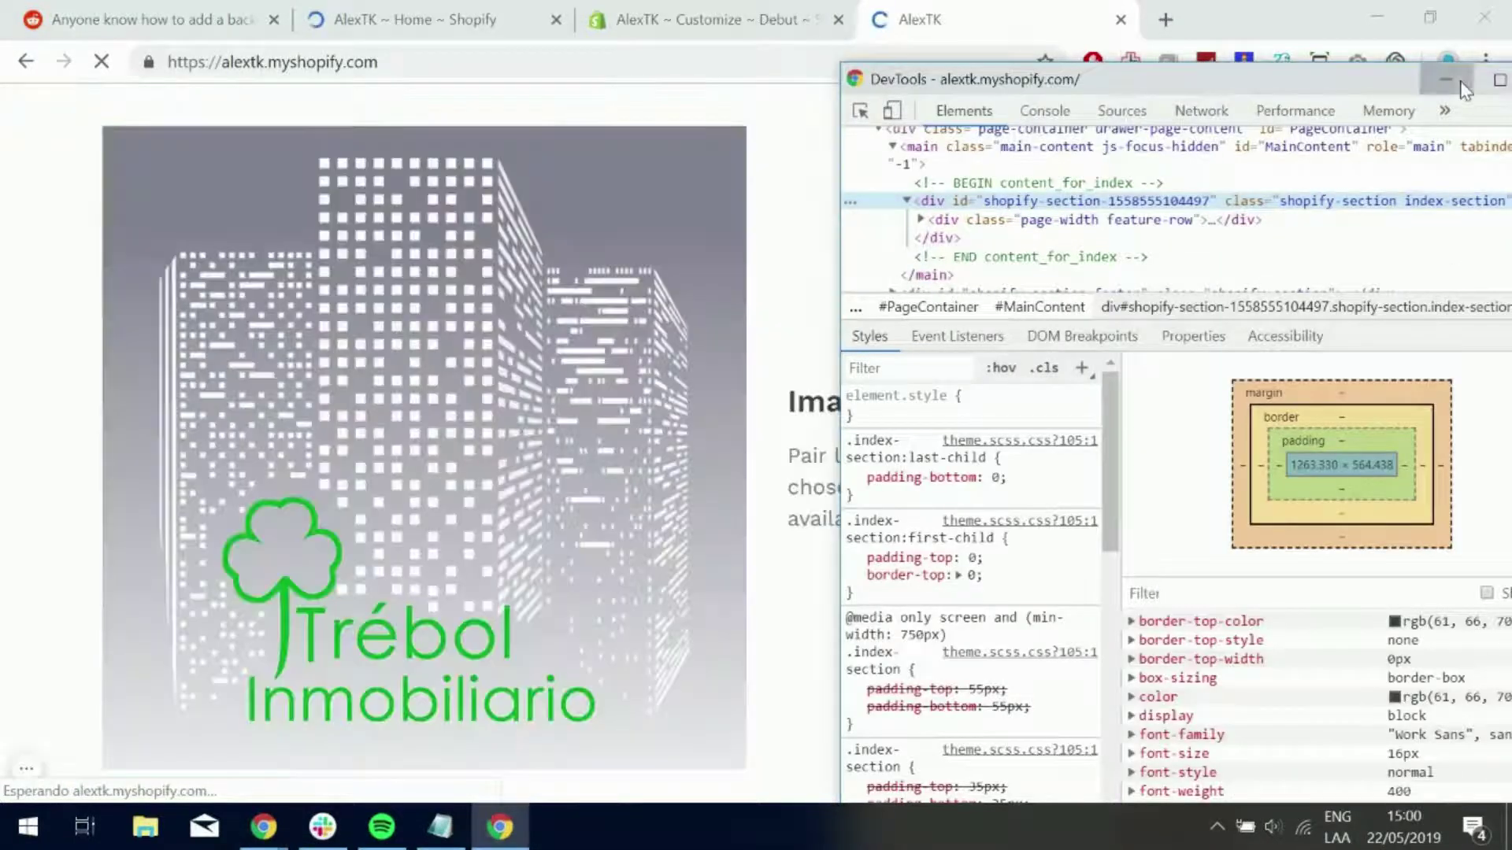
pyautogui.click(1445, 78)
pyautogui.click(354, 29)
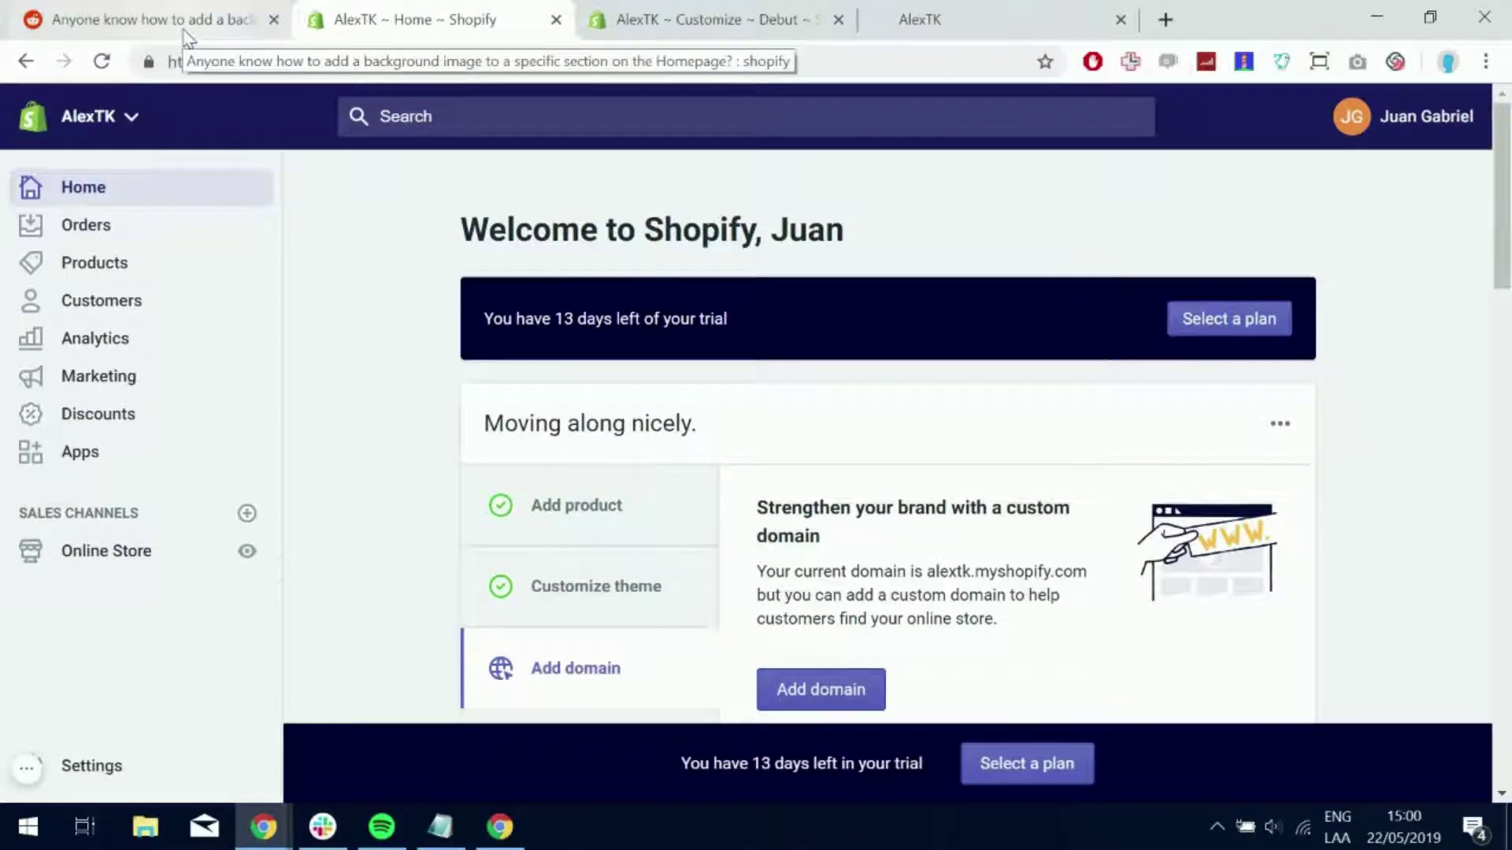
pyautogui.click(109, 767)
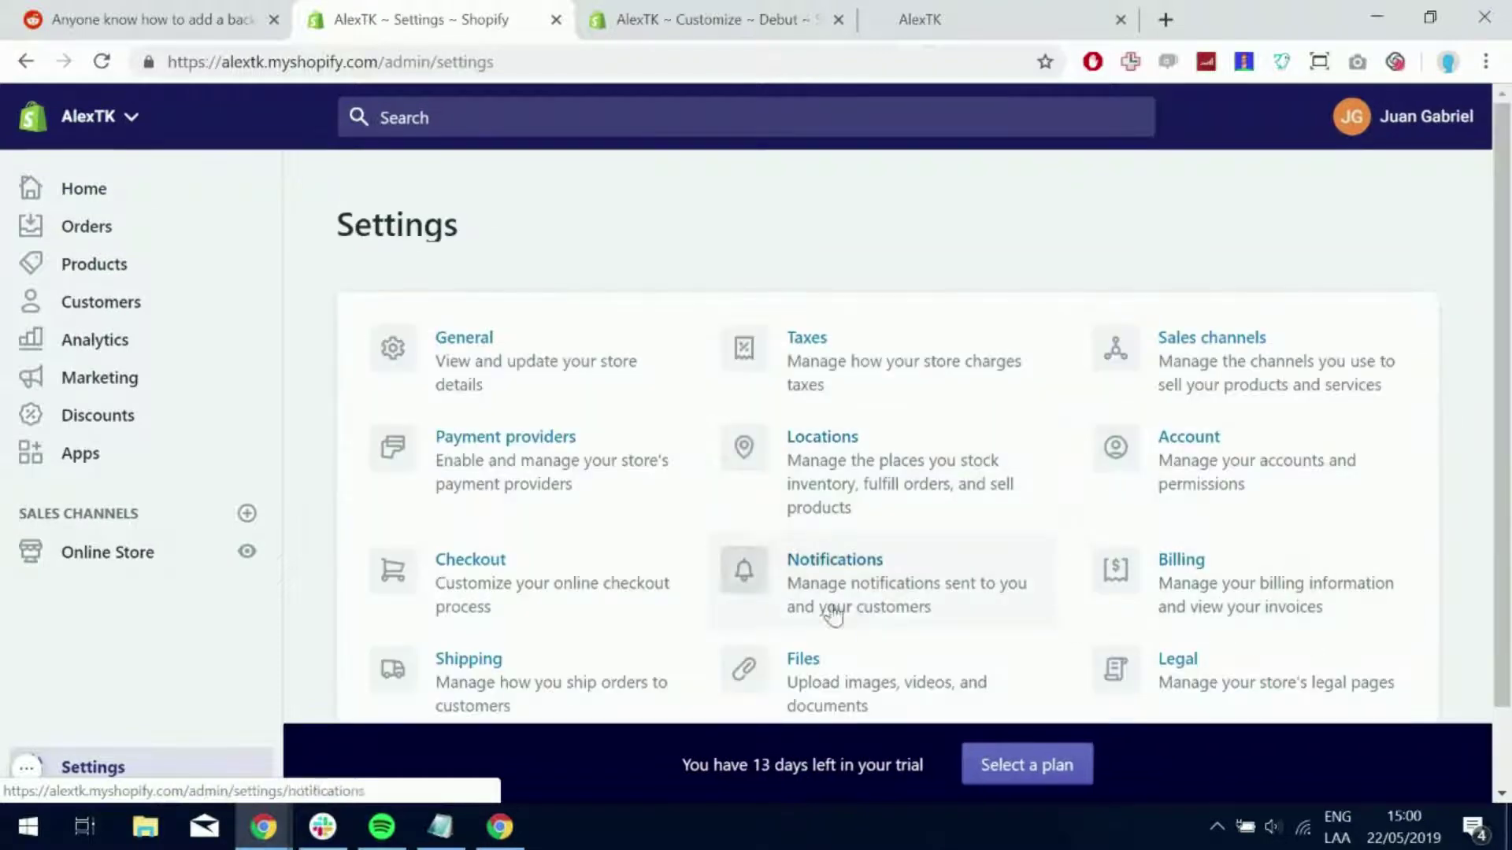
# Upload the planet-clouds space wallpaper to Files, copy its CDN link, and go to Themes
pyautogui.click(821, 689)
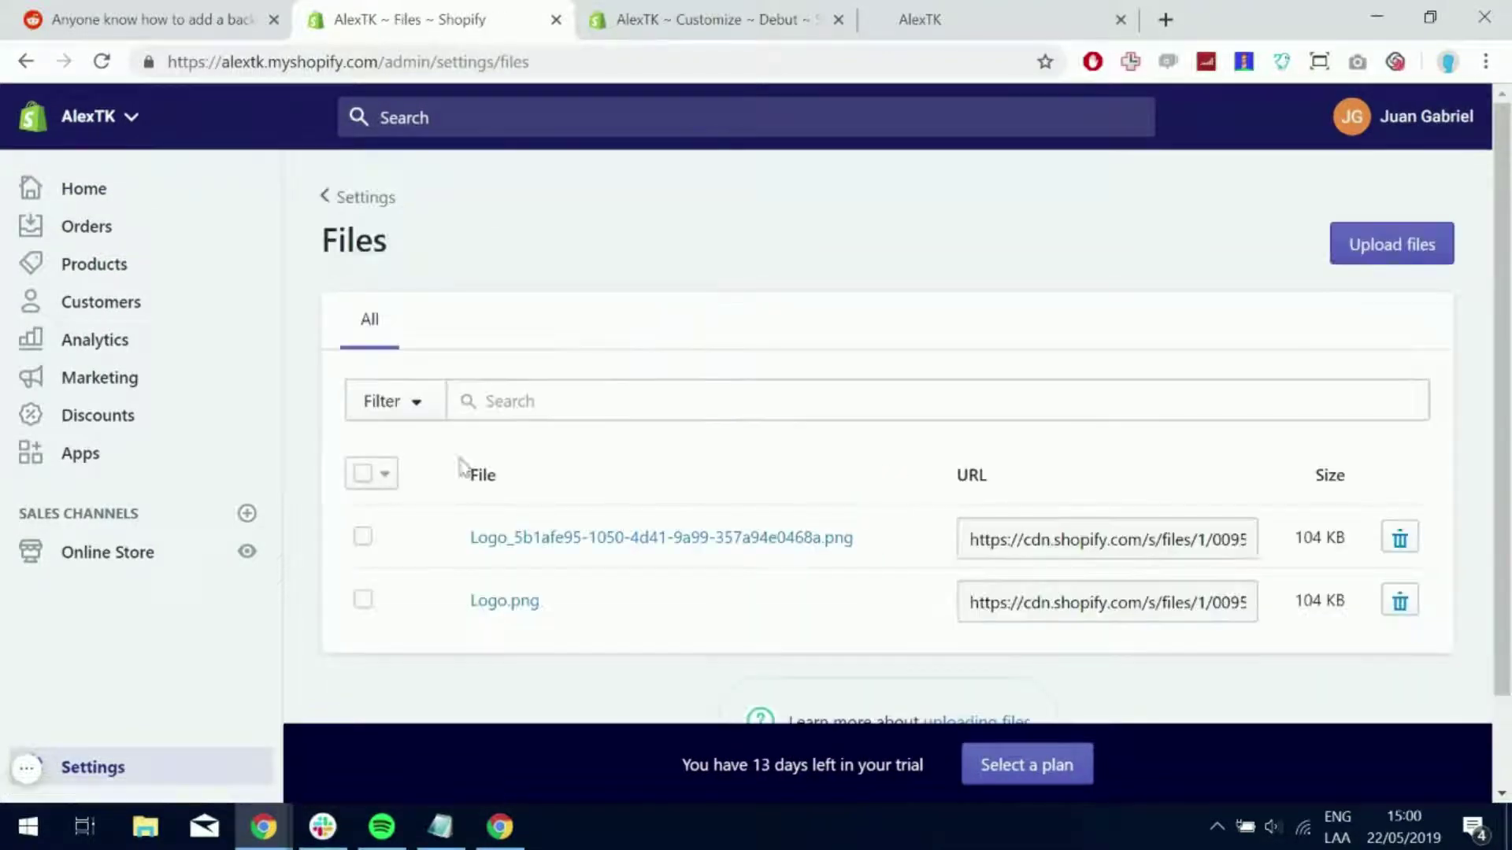
pyautogui.scroll(-2, 1320, 294)
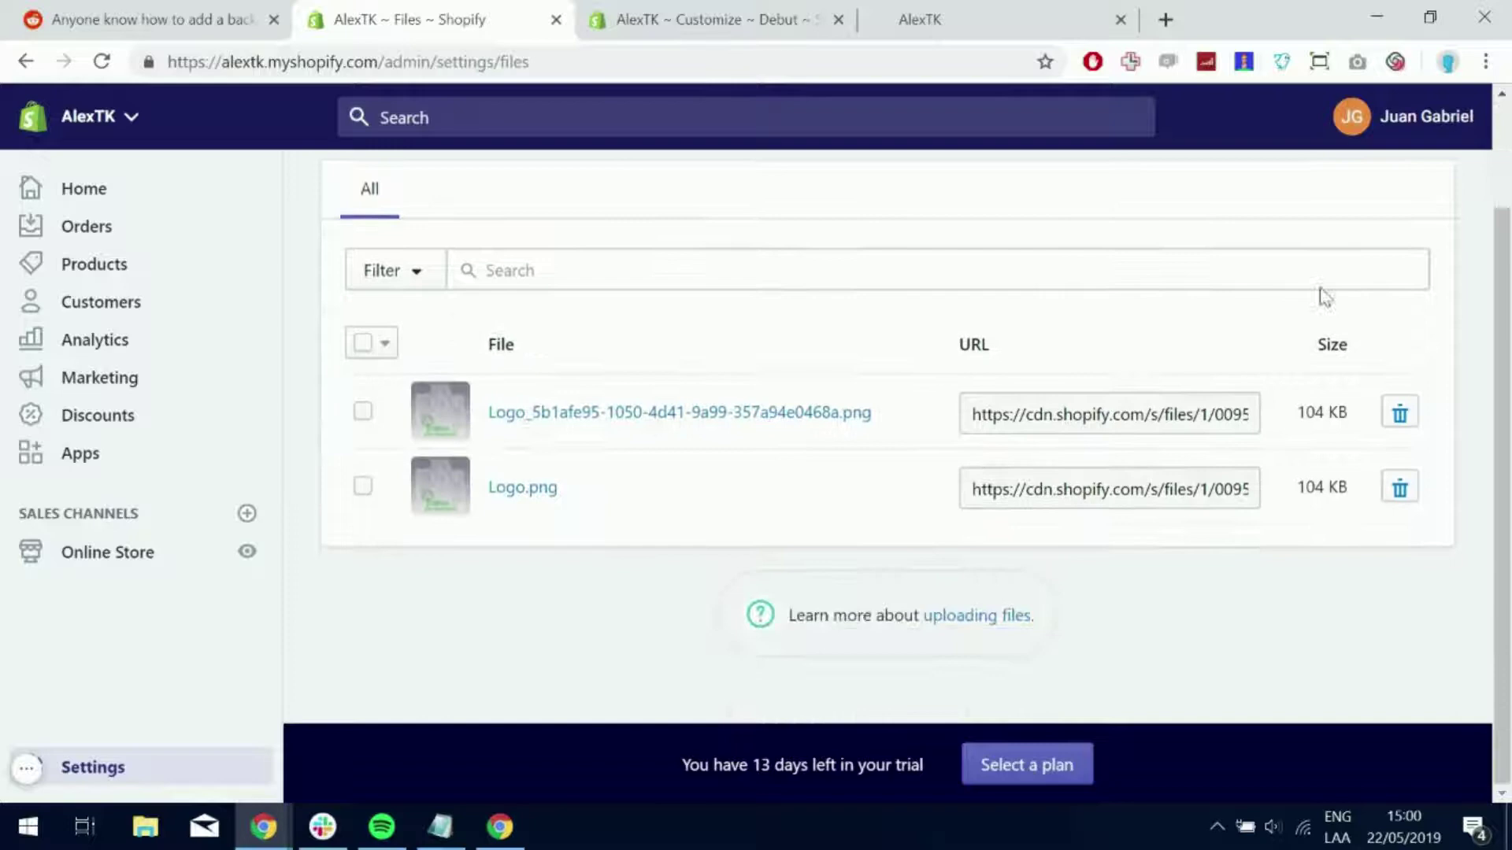
pyautogui.scroll(2, 1357, 365)
pyautogui.click(1391, 244)
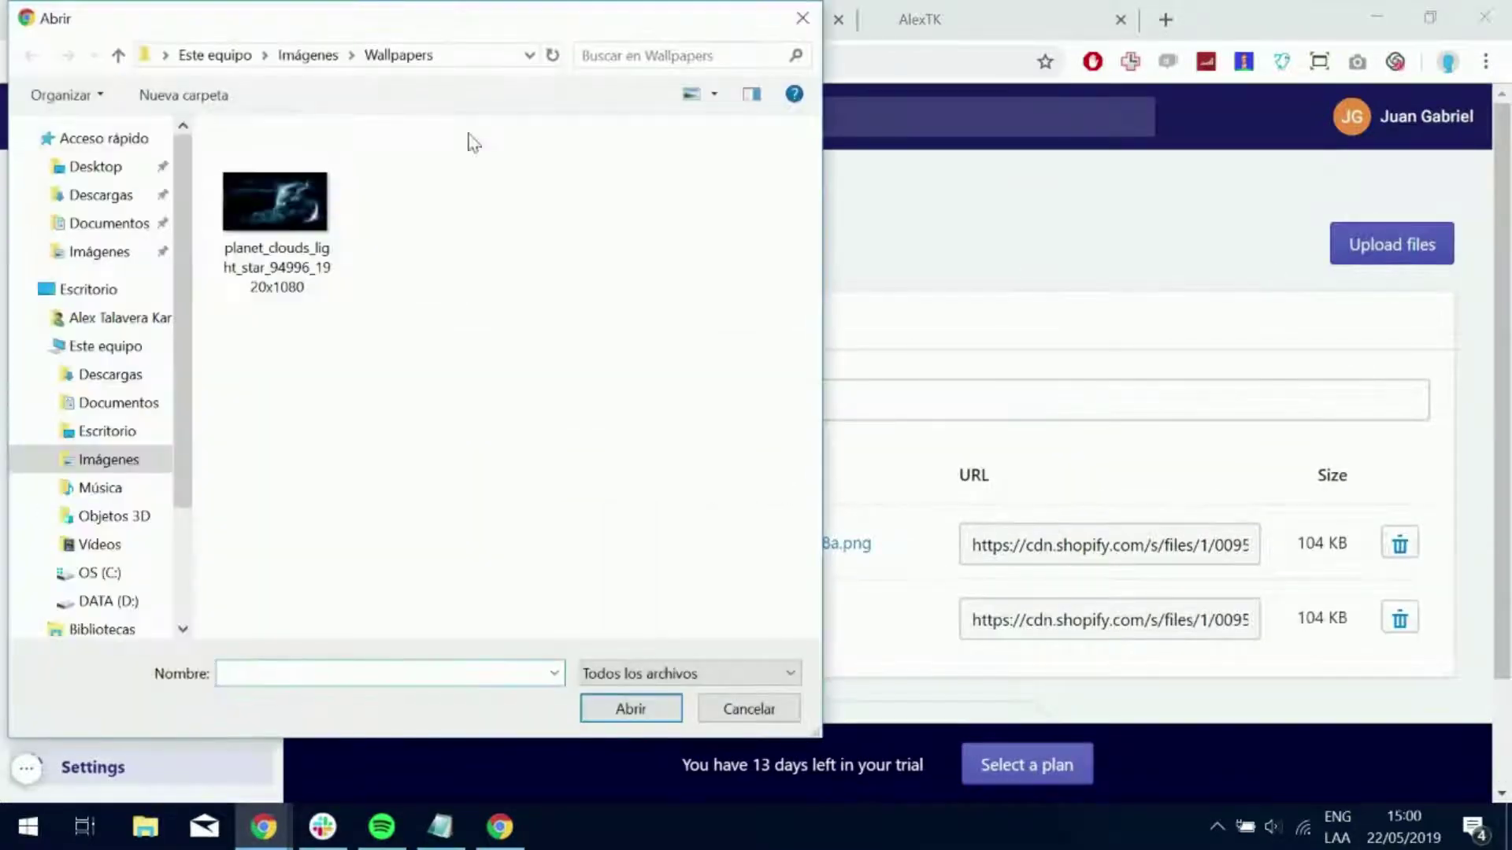
pyautogui.doubleClick(303, 196)
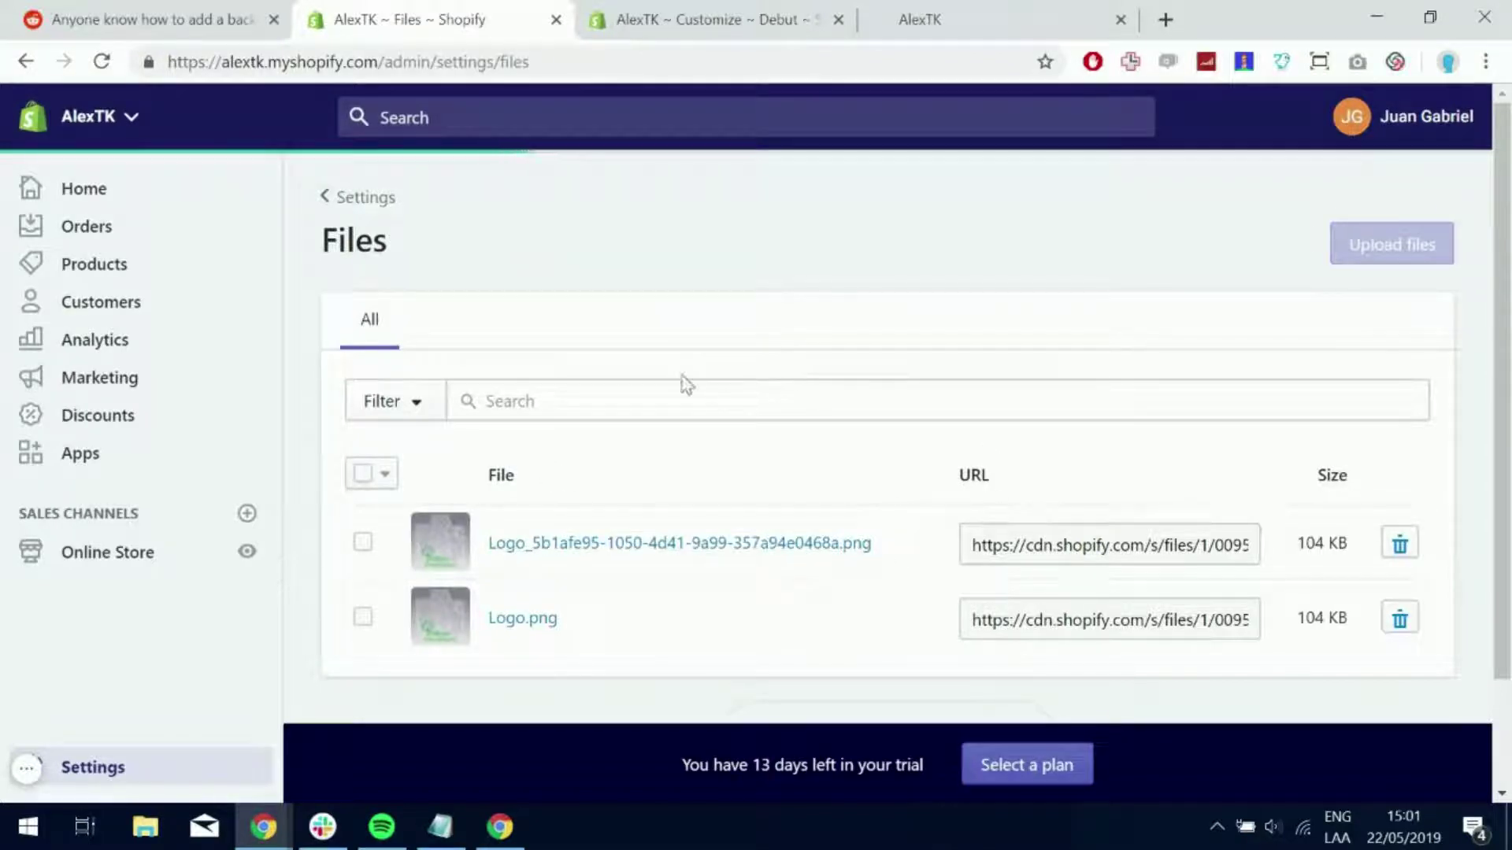
pyautogui.scroll(-1, 682, 385)
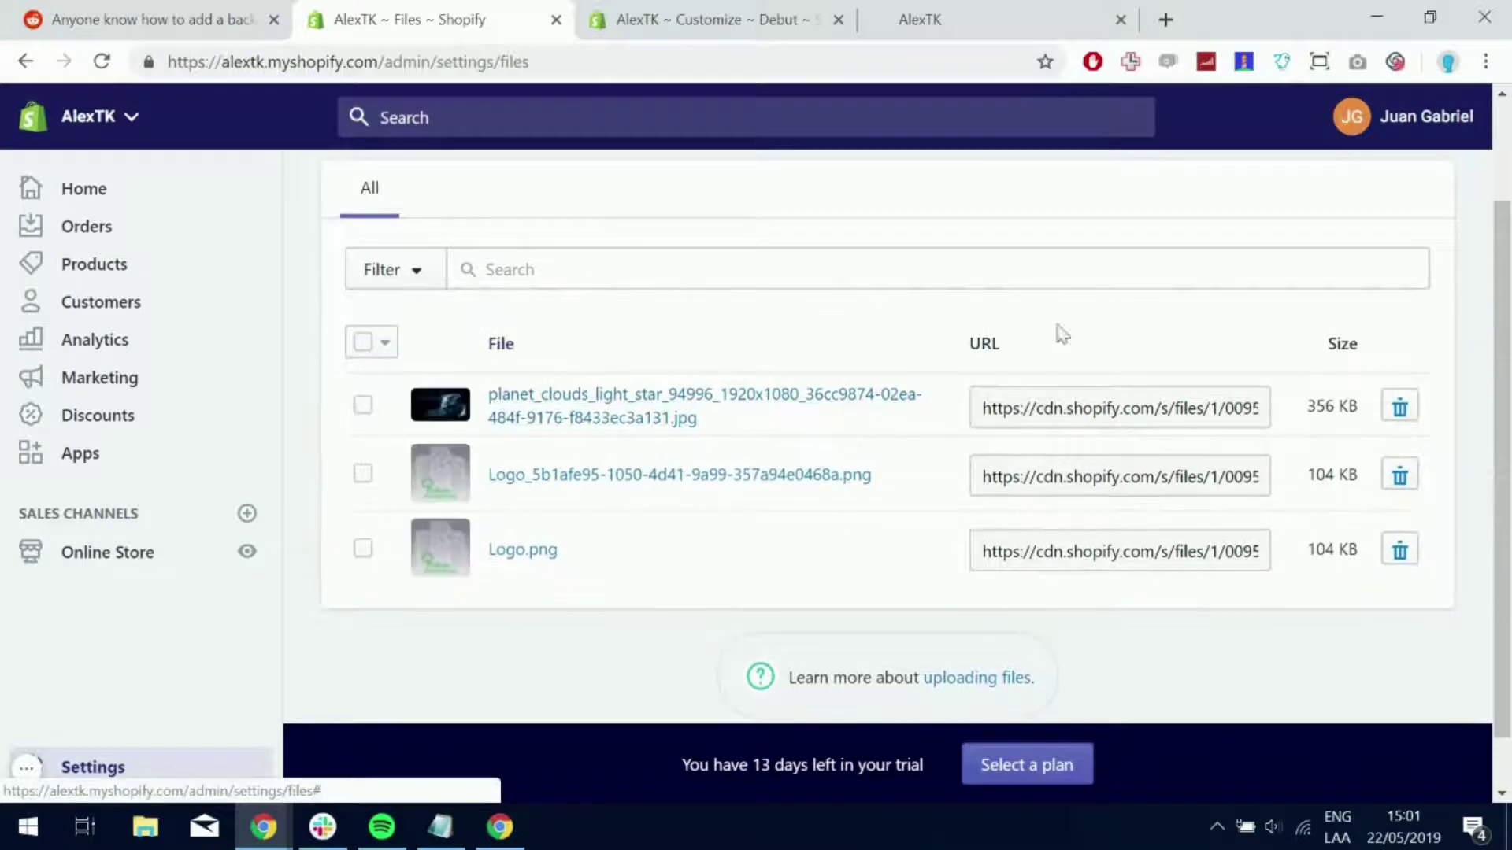
pyautogui.click(1103, 408)
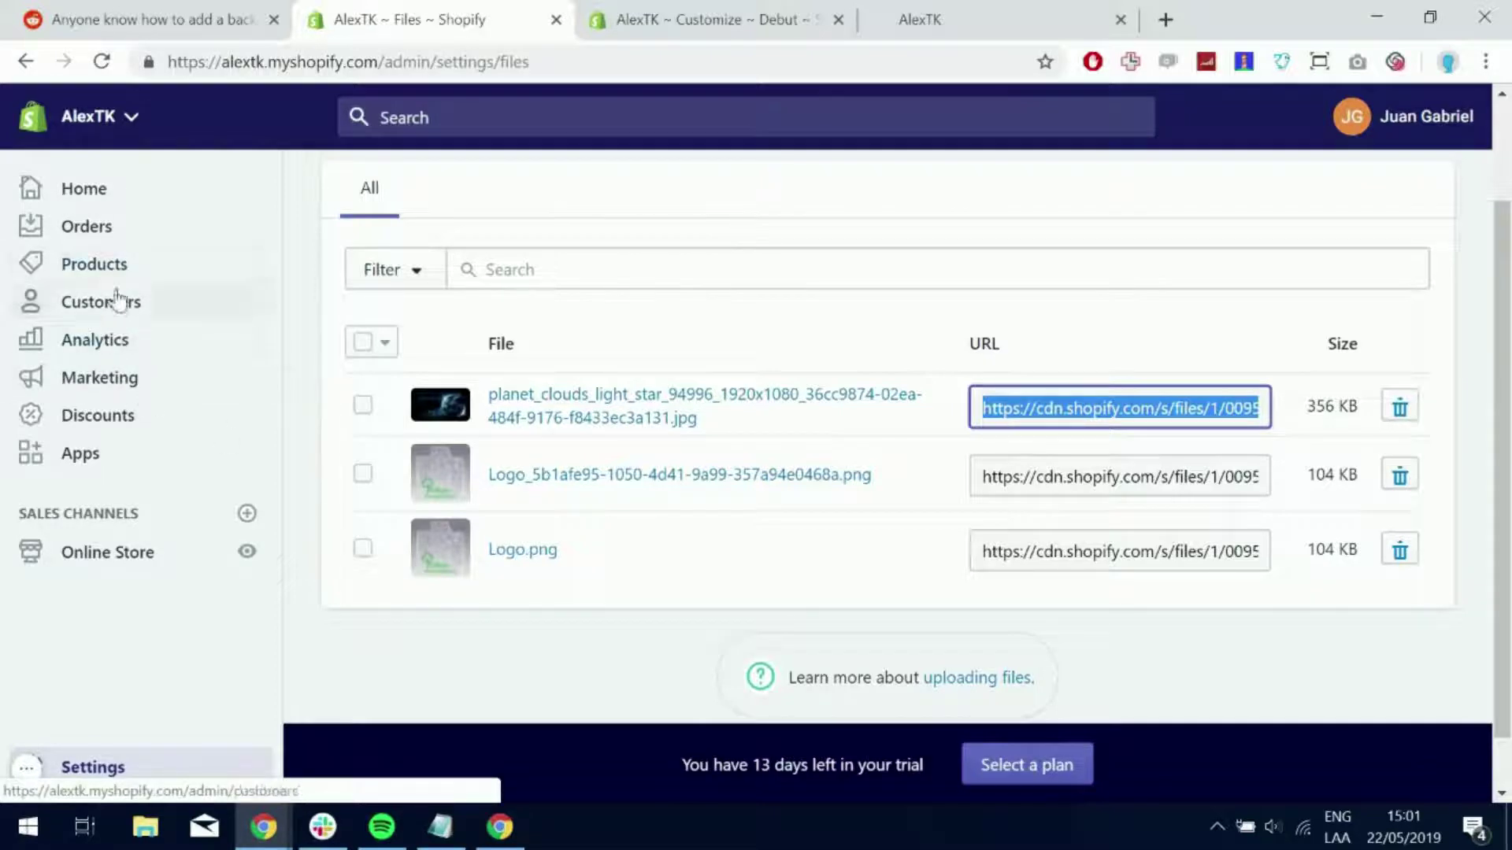
pyautogui.click(115, 562)
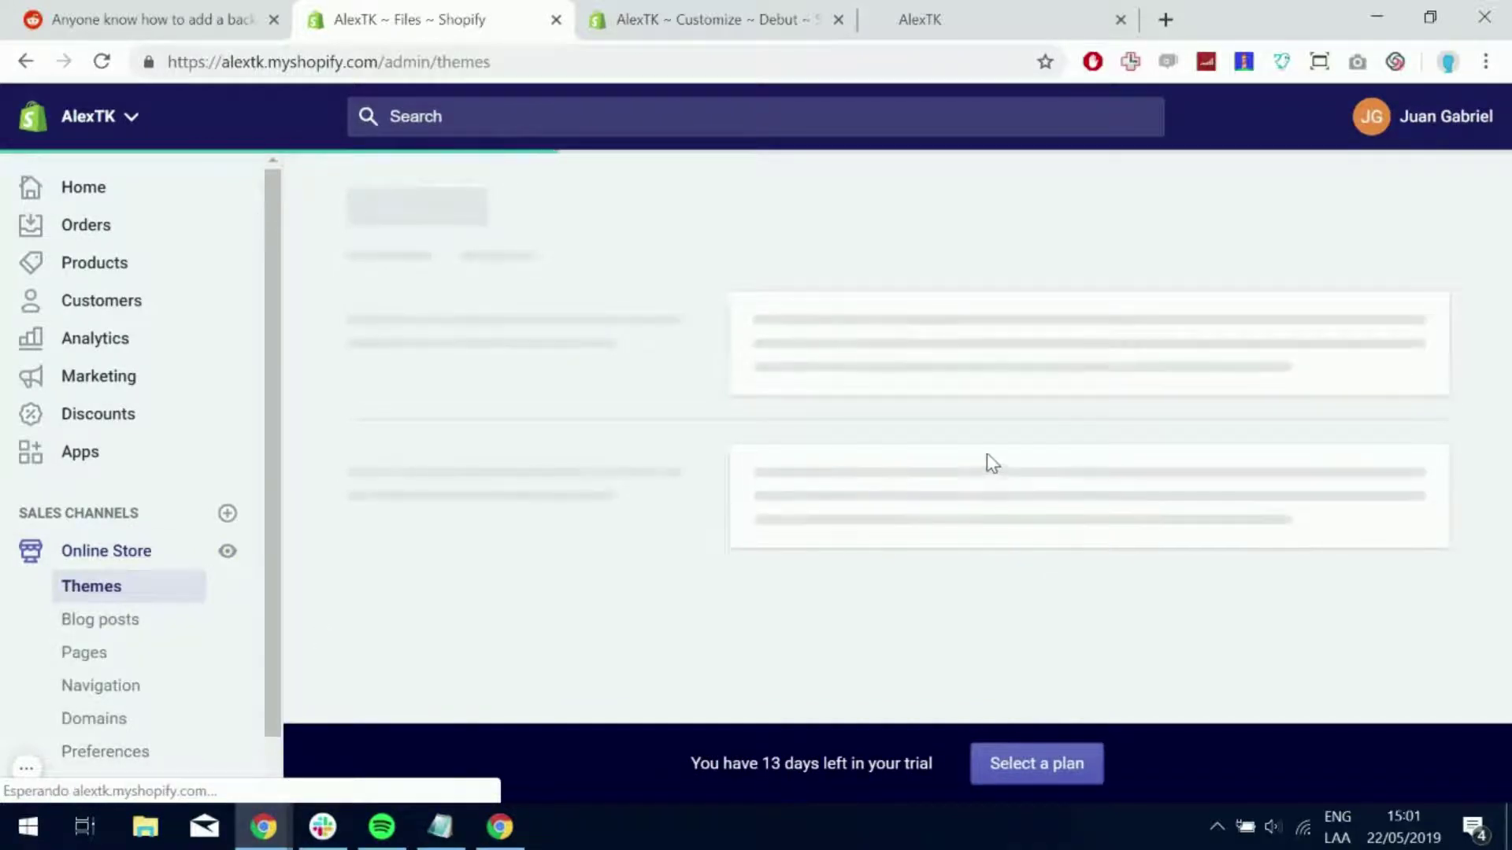
pyautogui.scroll(-2, 165, 626)
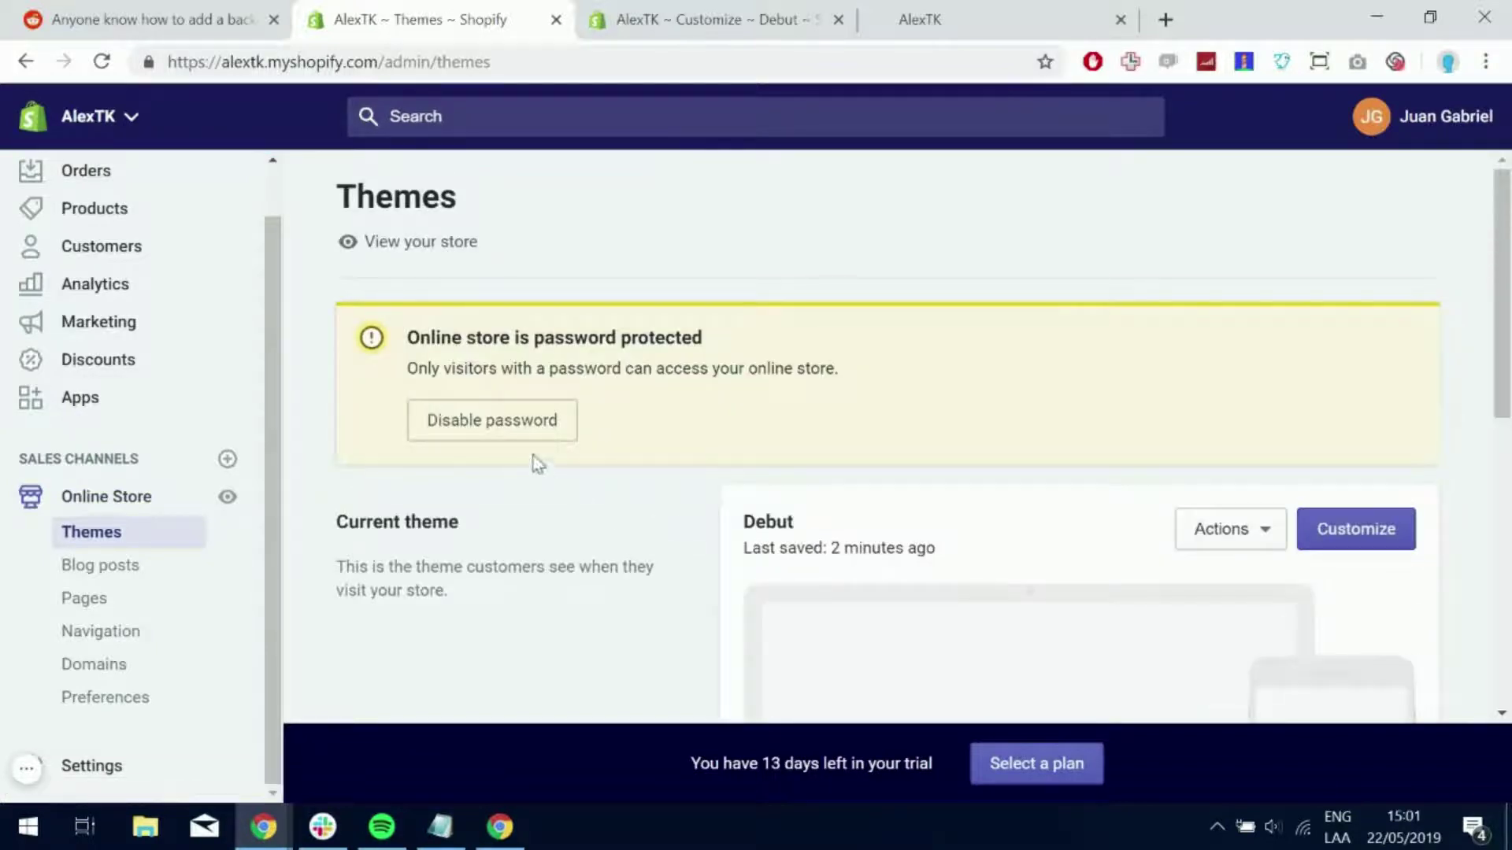
pyautogui.scroll(-2, 531, 461)
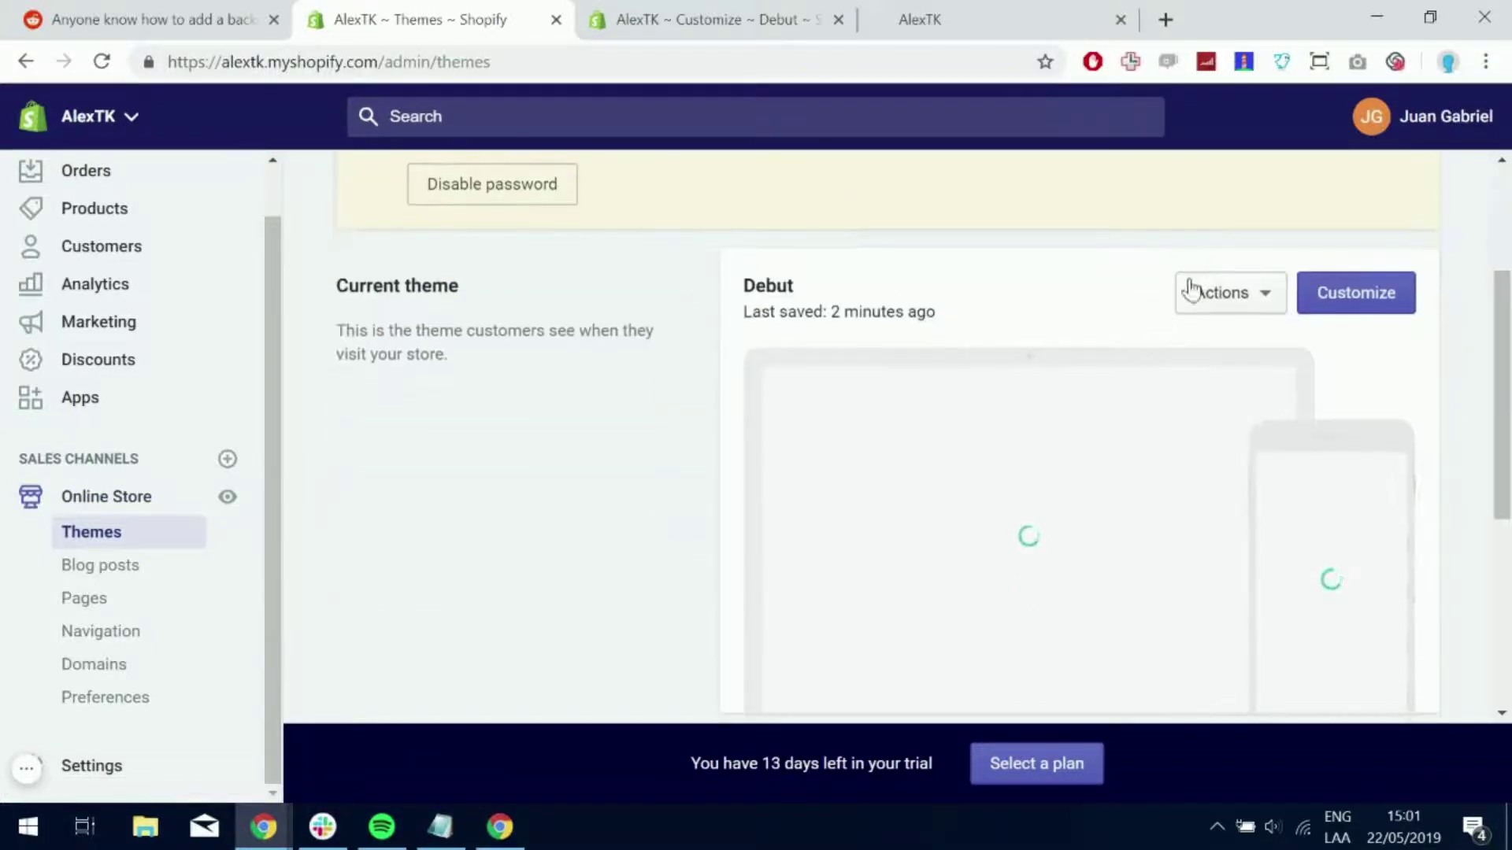
# Choose Edit code from the current Debut theme's Actions menu
pyautogui.click(1239, 297)
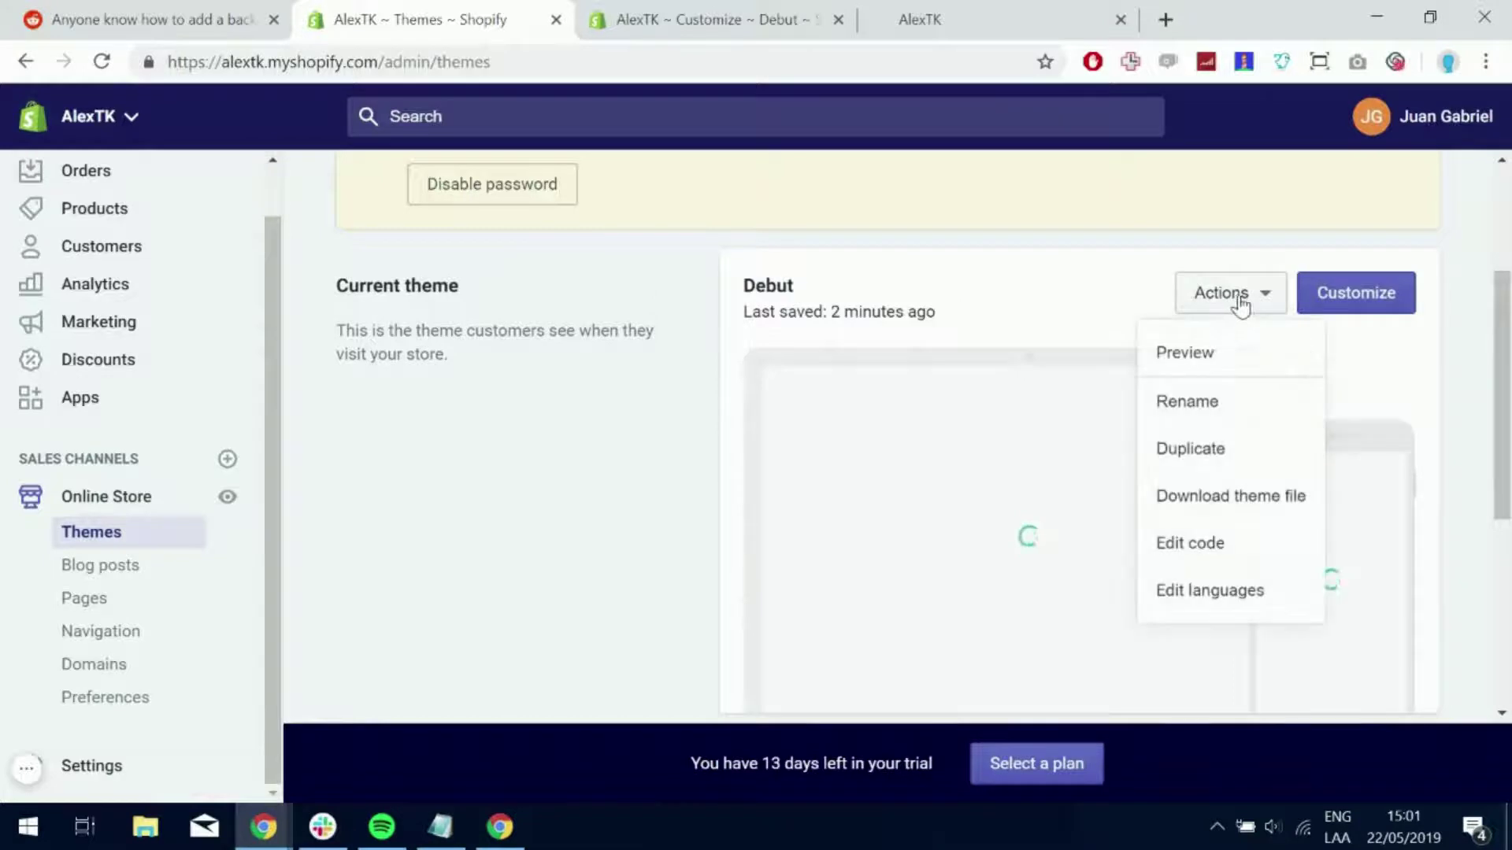
pyautogui.click(1226, 557)
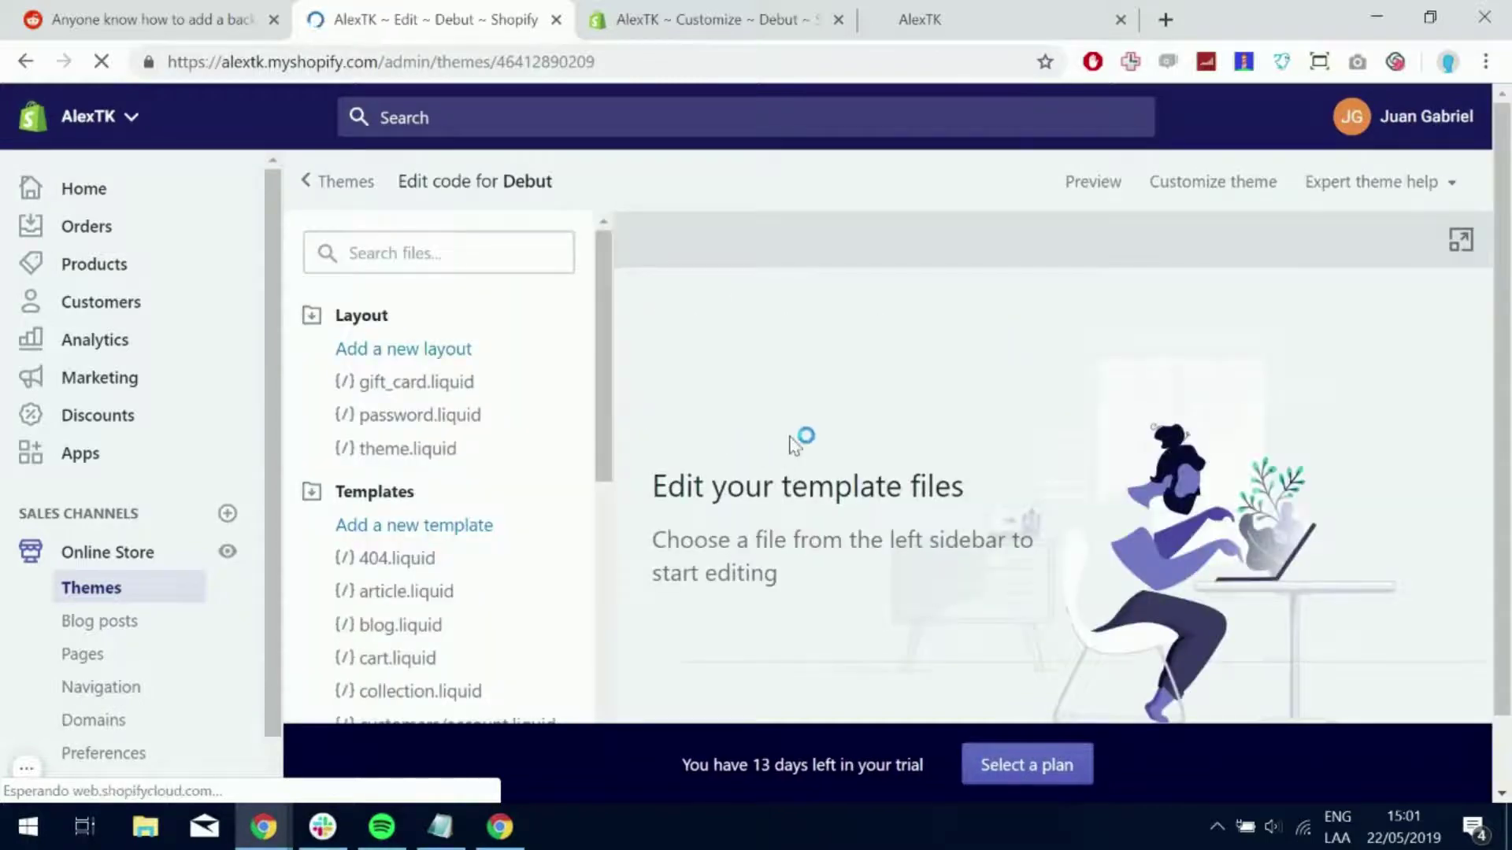
# Collapse the Layout, Templates, Sections and Snippets folders and open Assets' theme.scss.liquid
pyautogui.click(311, 316)
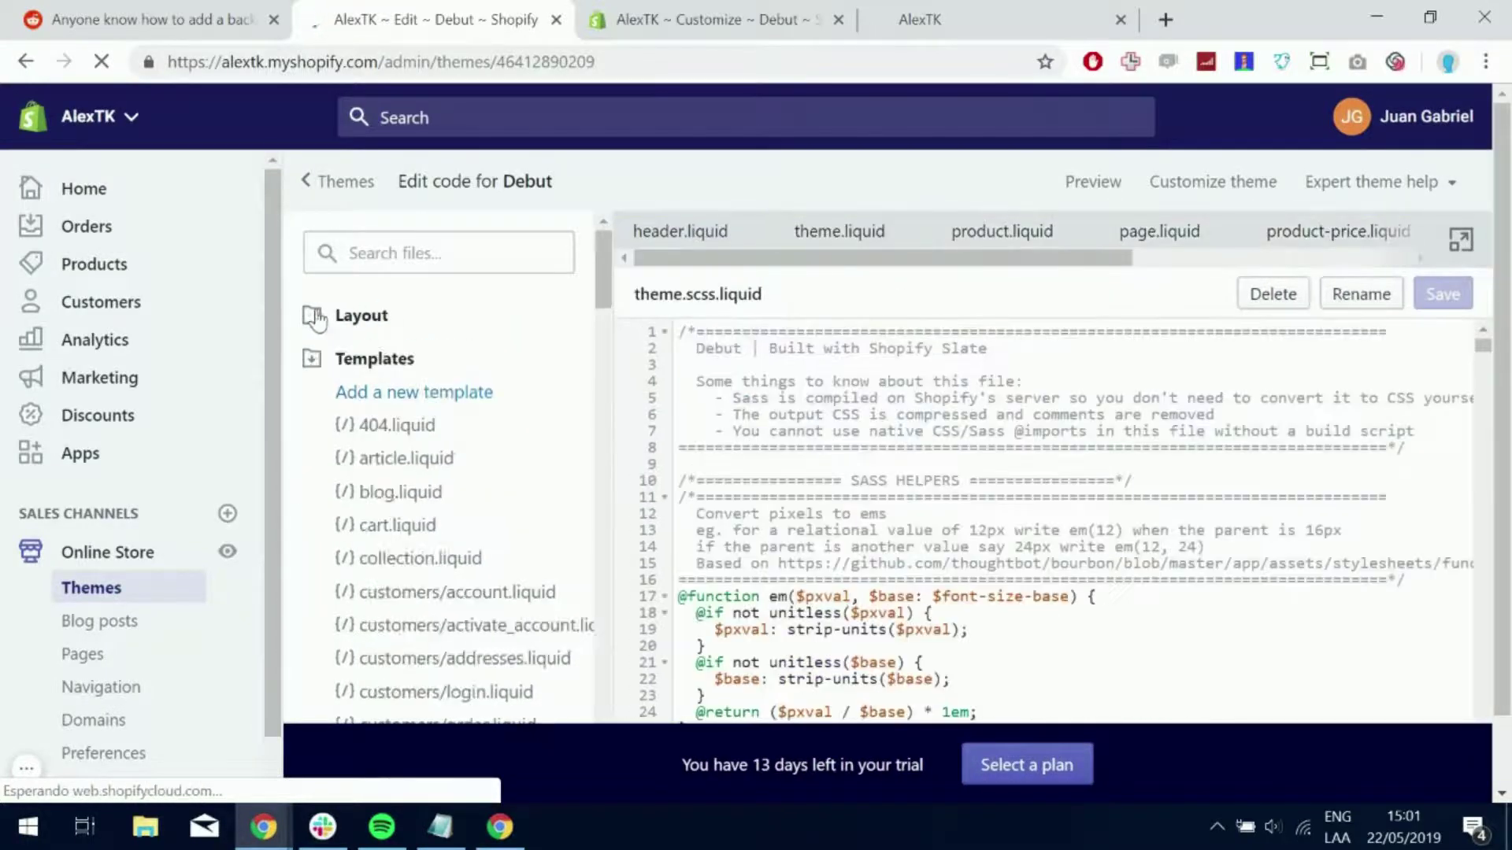
pyautogui.click(312, 359)
pyautogui.moveTo(608, 283); pyautogui.dragTo(605, 310)
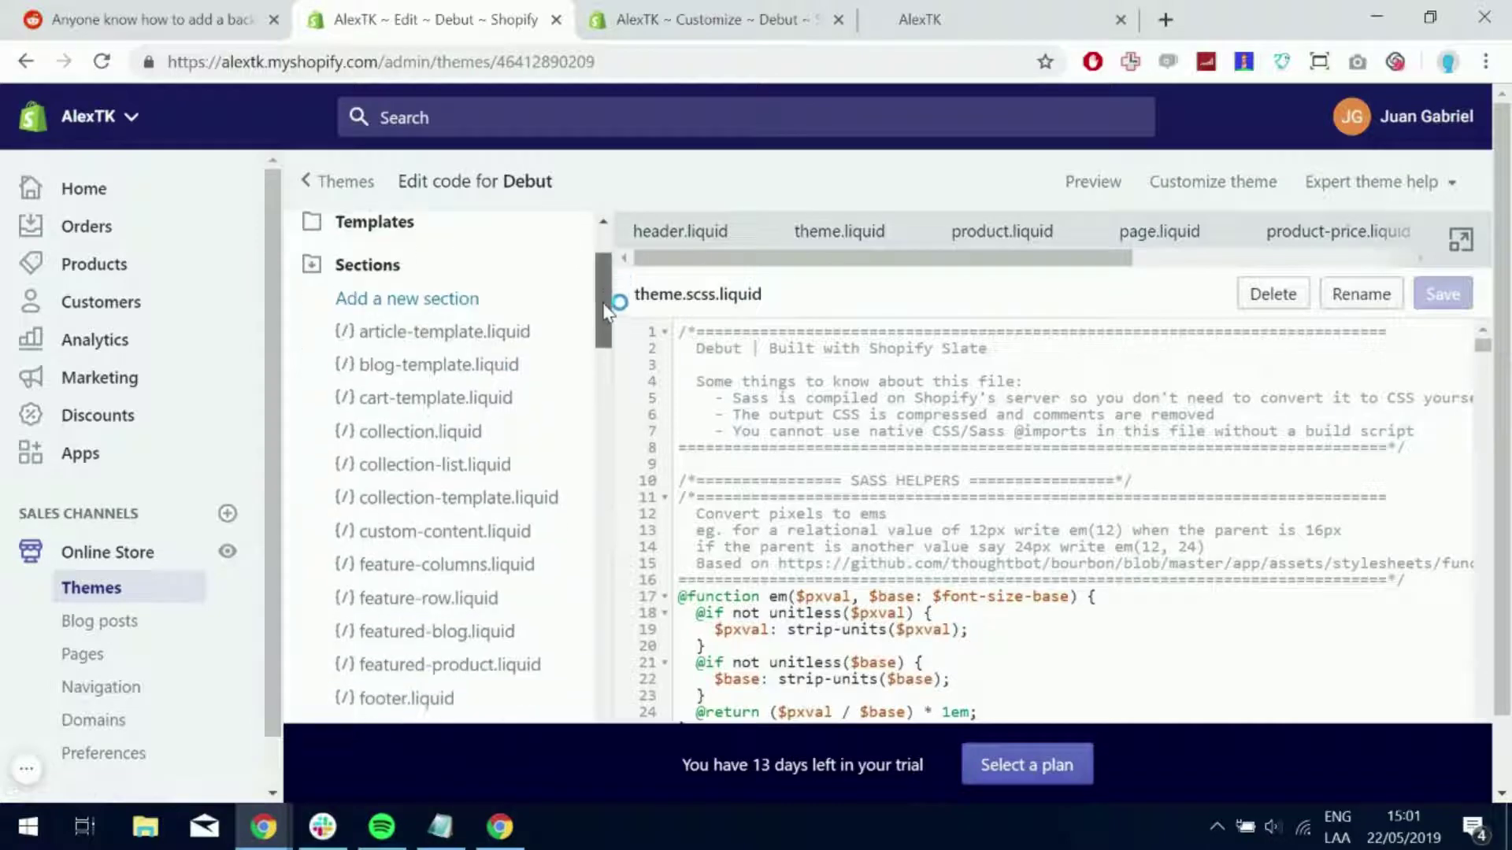
pyautogui.click(312, 250)
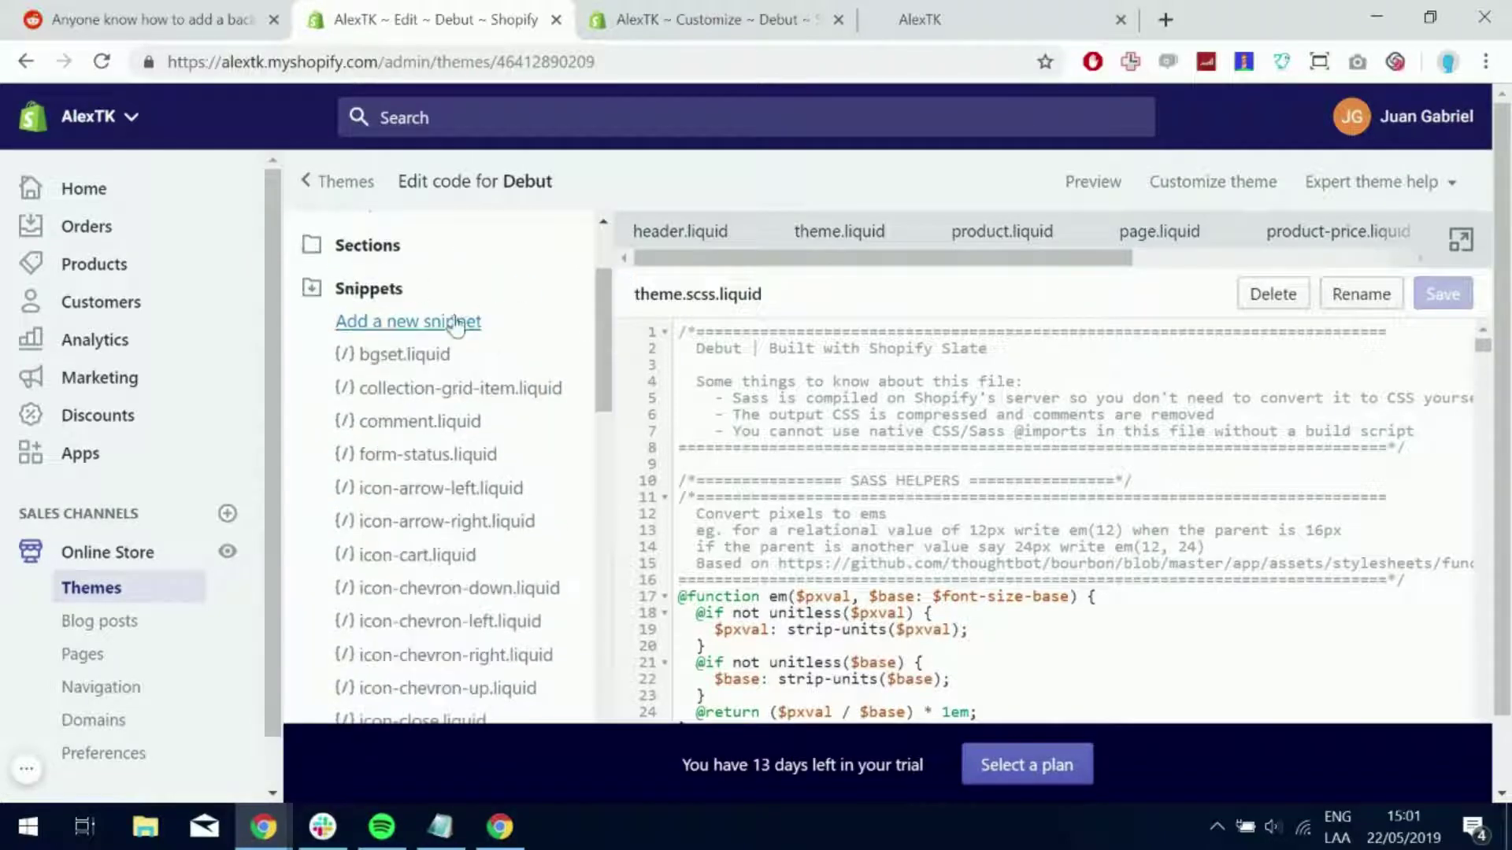
pyautogui.click(315, 287)
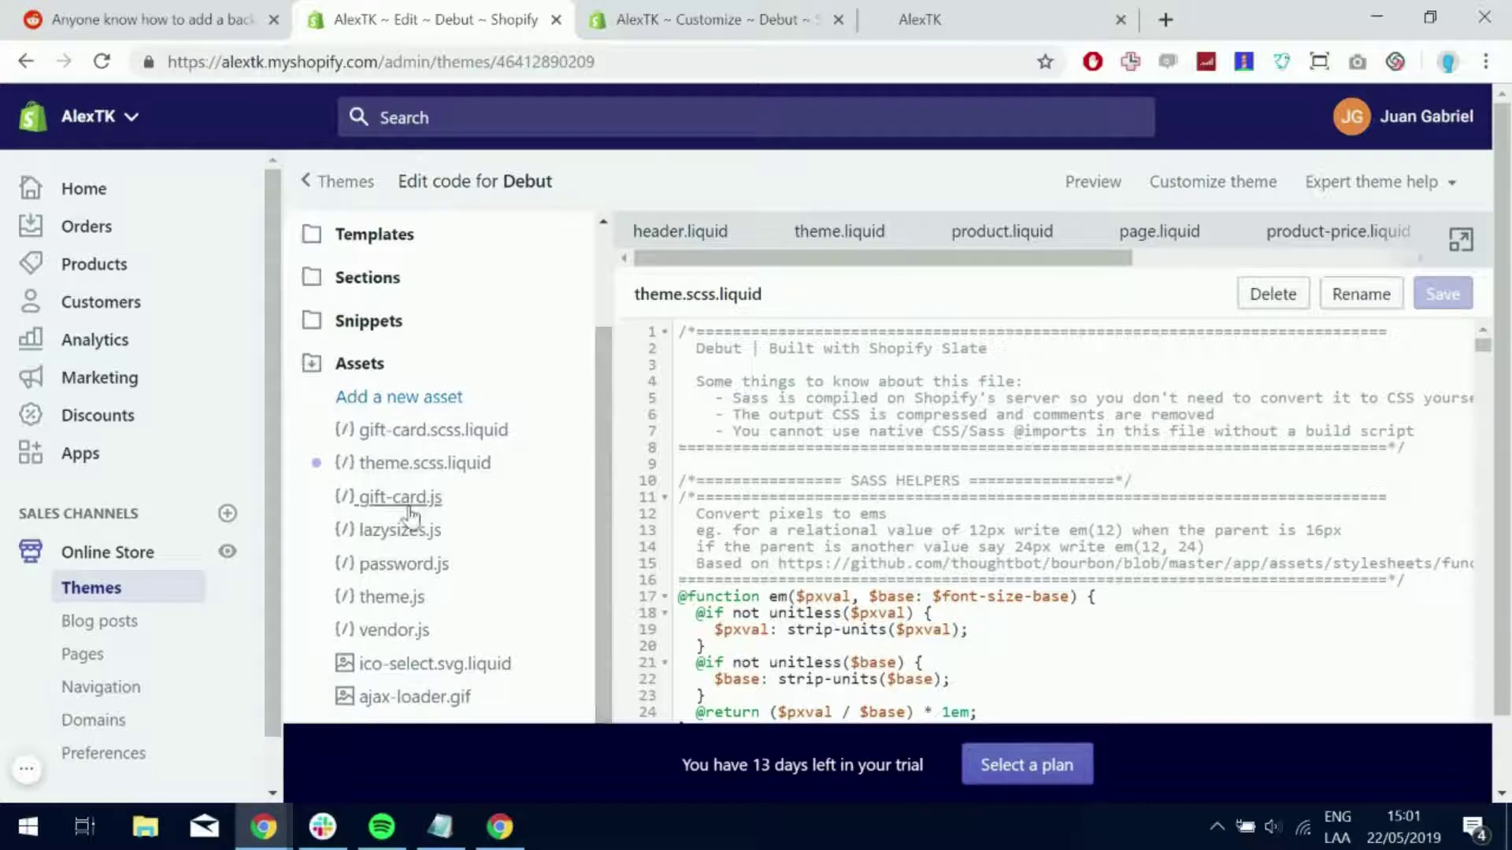
pyautogui.click(439, 471)
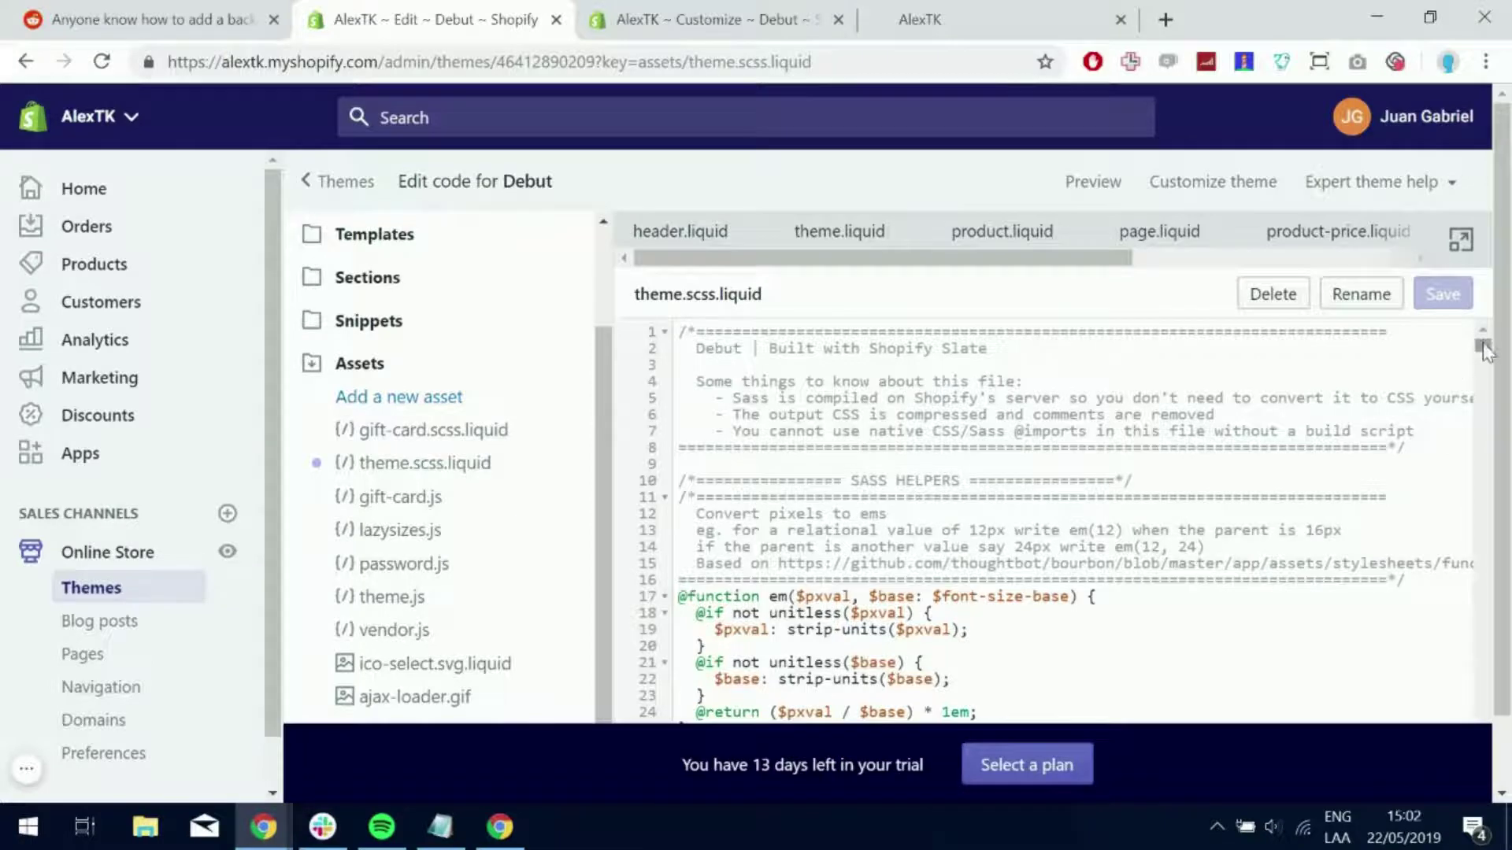
pyautogui.moveTo(1484, 343); pyautogui.dragTo(1484, 665)
pyautogui.scroll(-10, 981, 573)
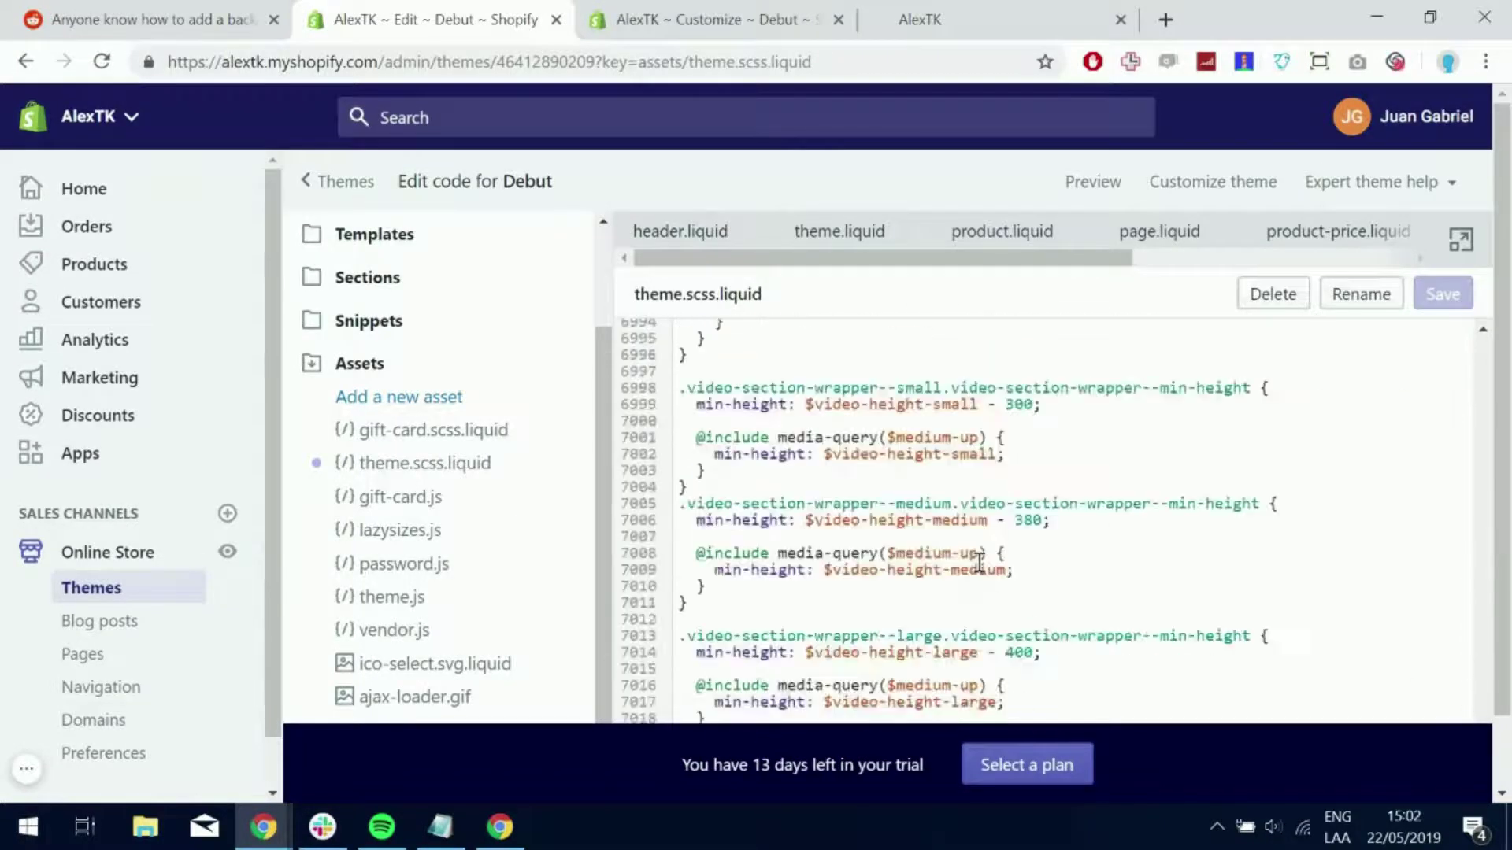
pyautogui.scroll(-20, 978, 561)
pyautogui.scroll(-20, 973, 555)
pyautogui.click(746, 647)
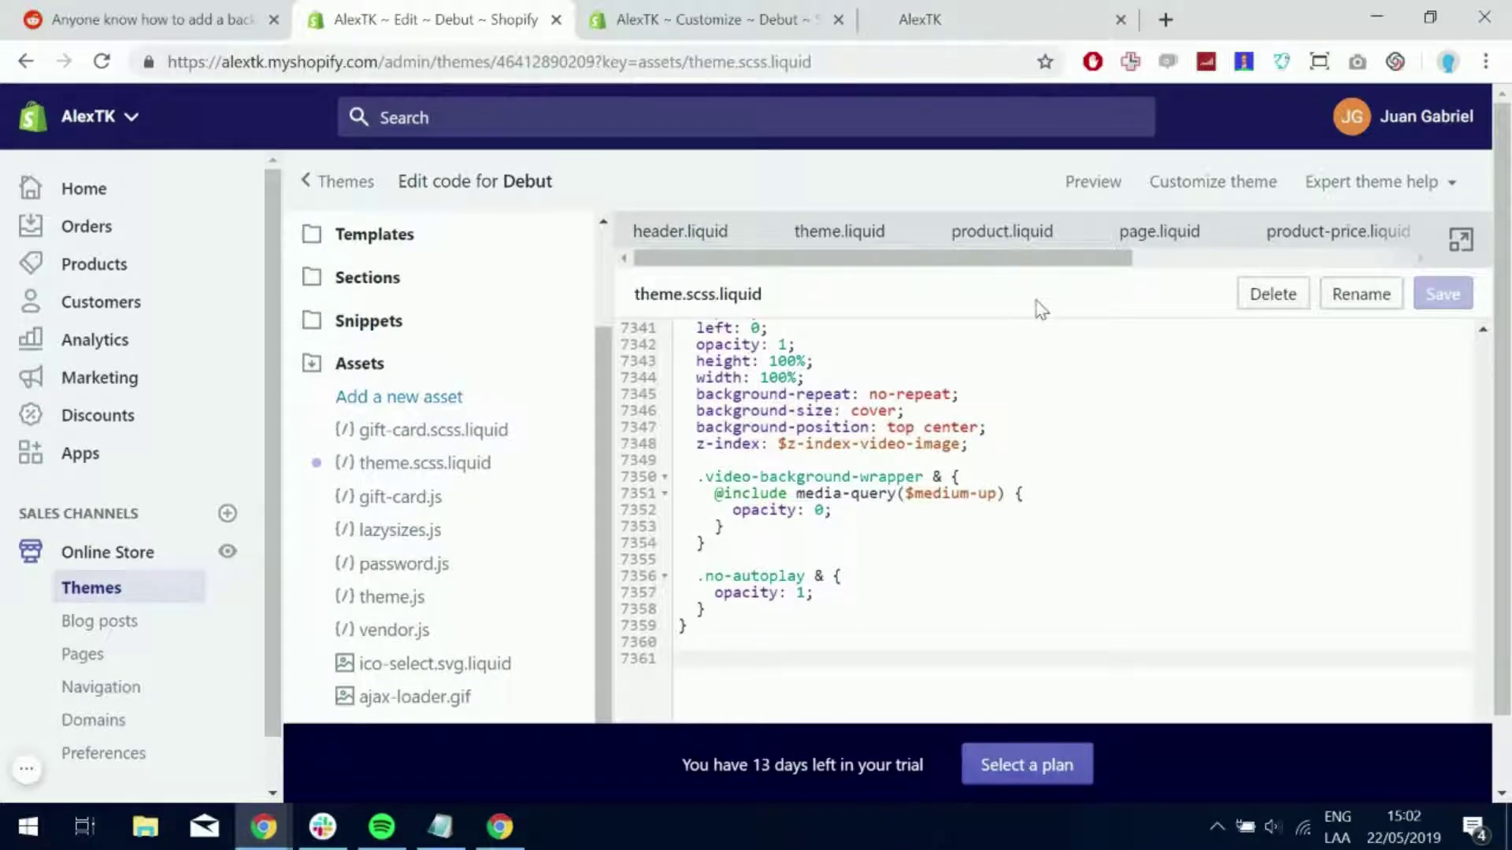
pyautogui.hotkey('ctrl', 'v')
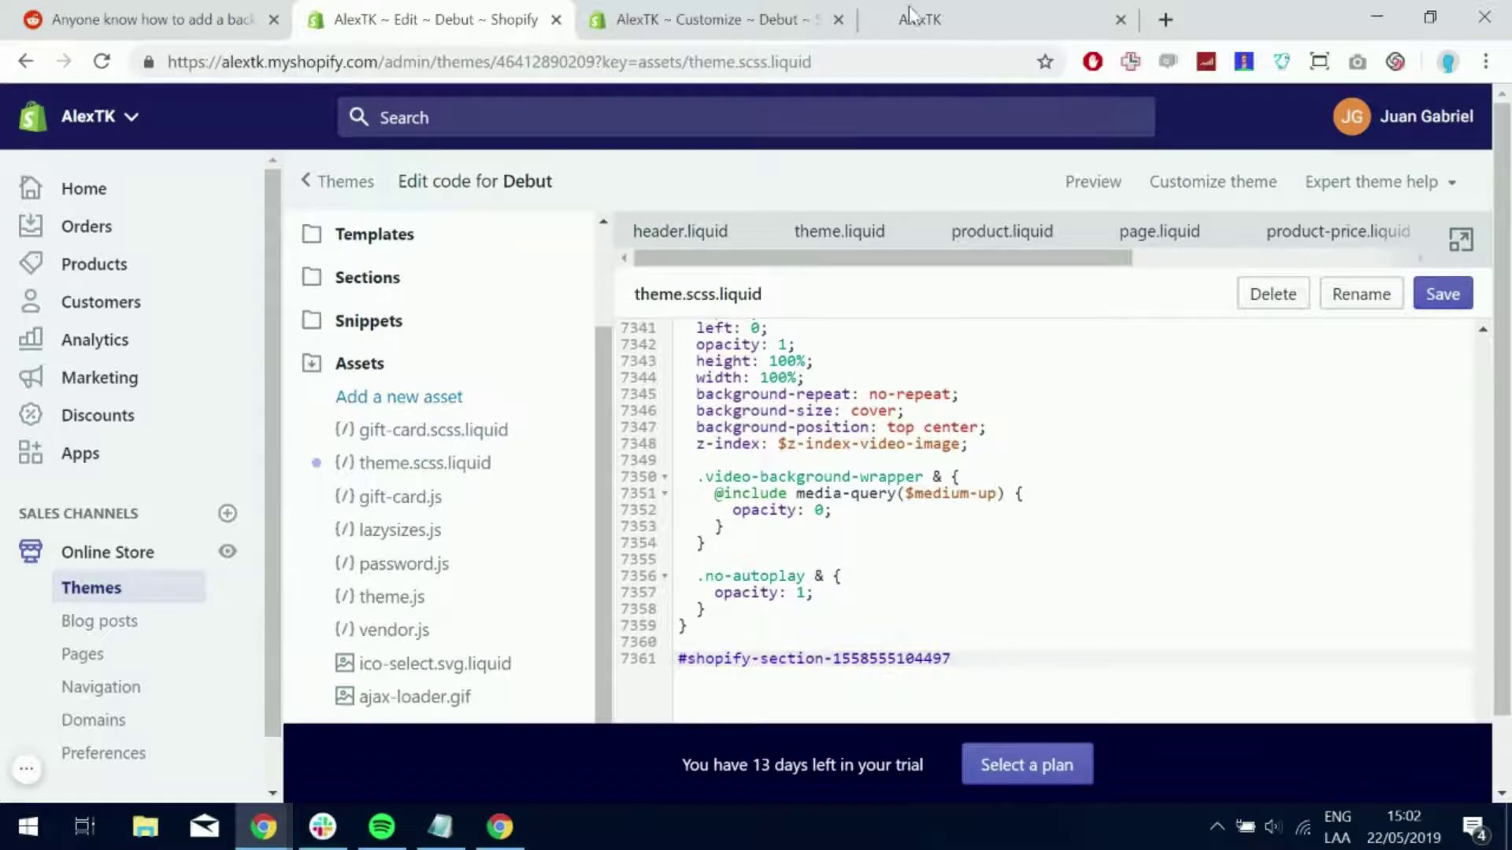
pyautogui.click(934, 25)
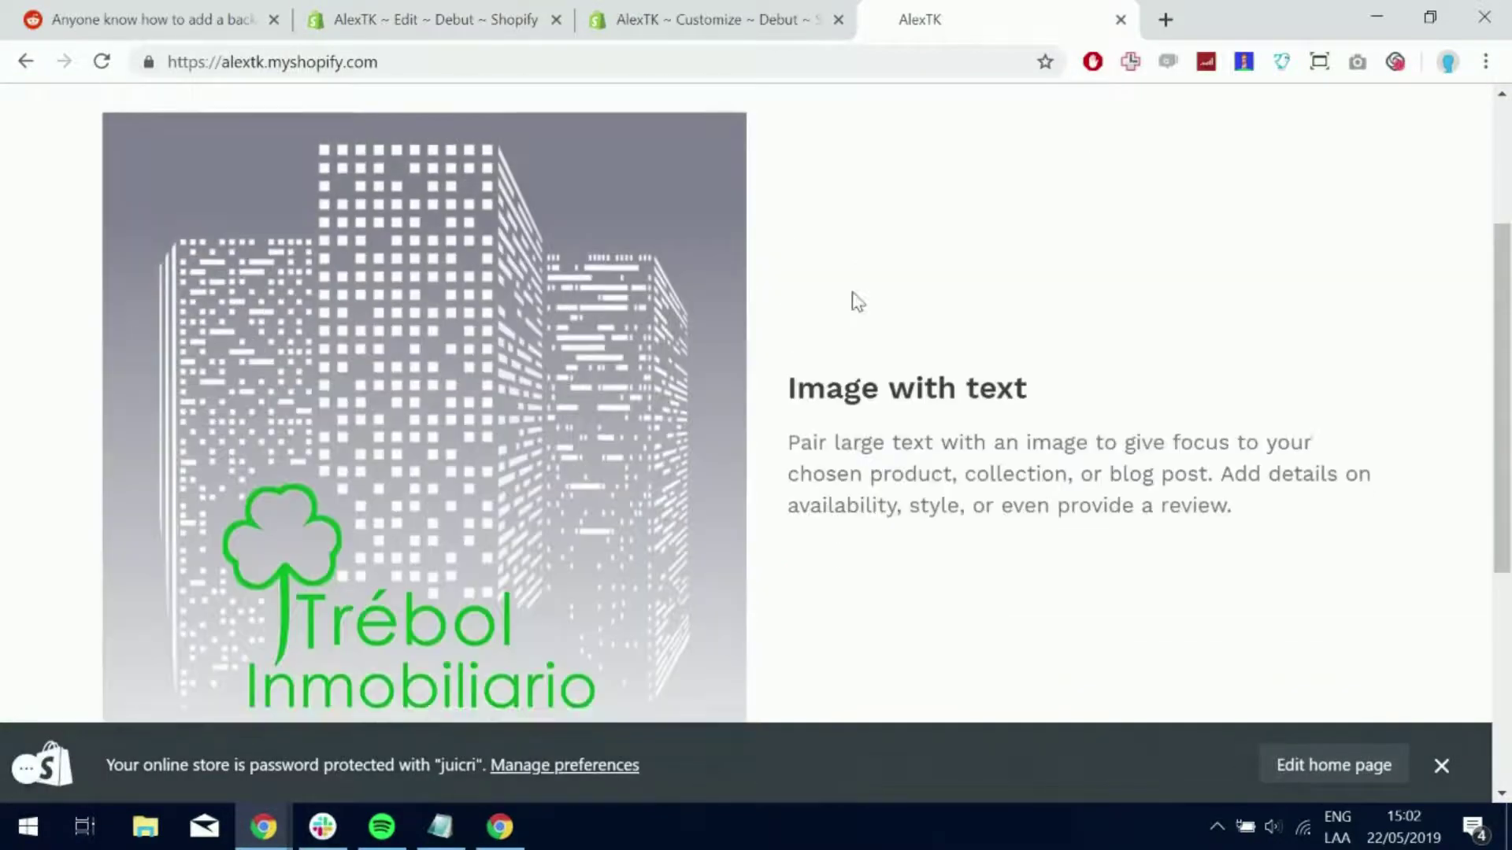
pyautogui.rightClick(865, 276)
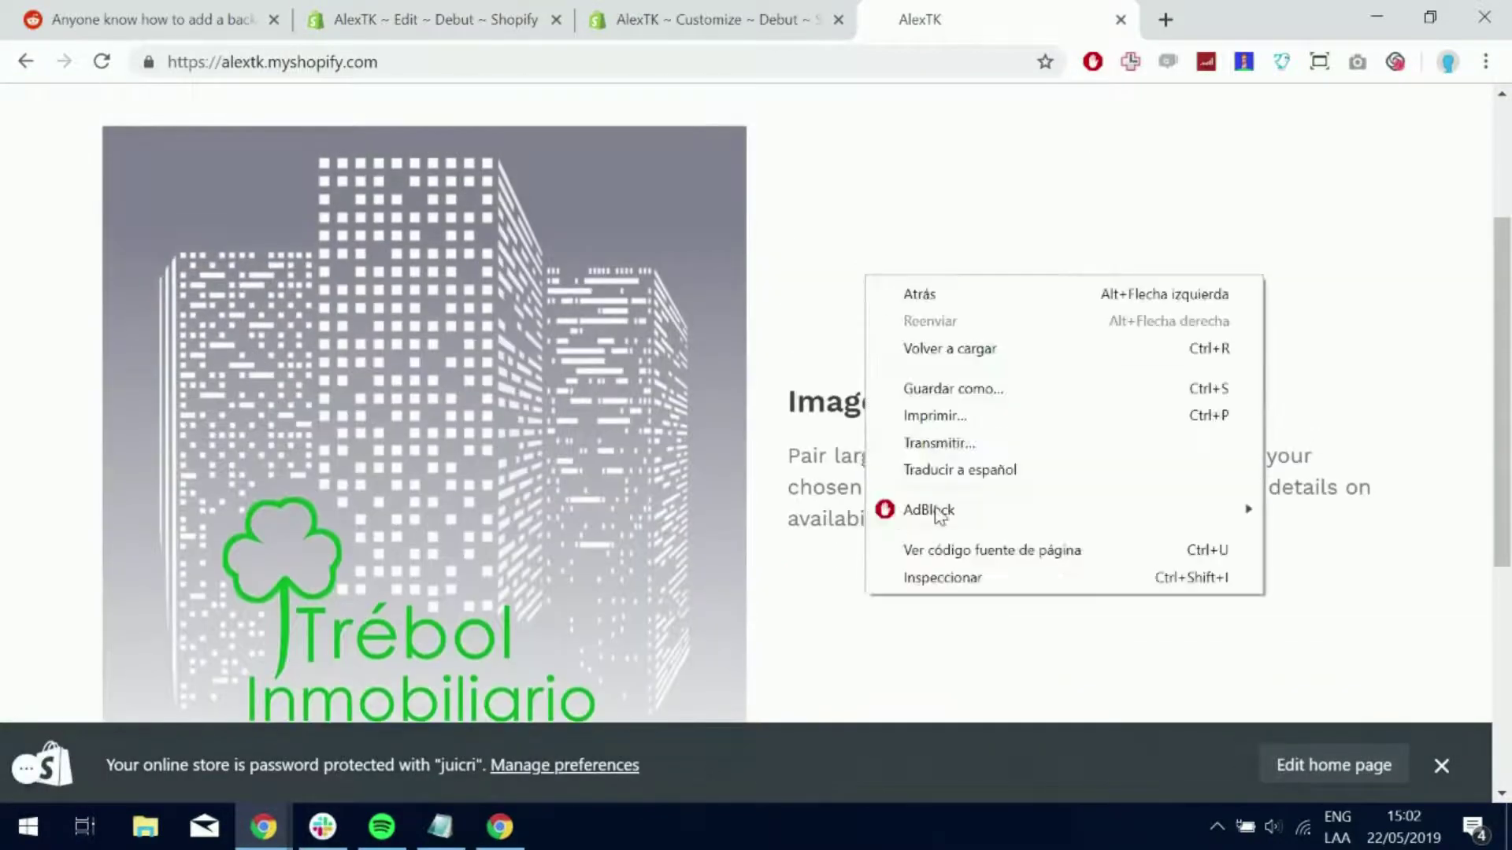
pyautogui.click(942, 578)
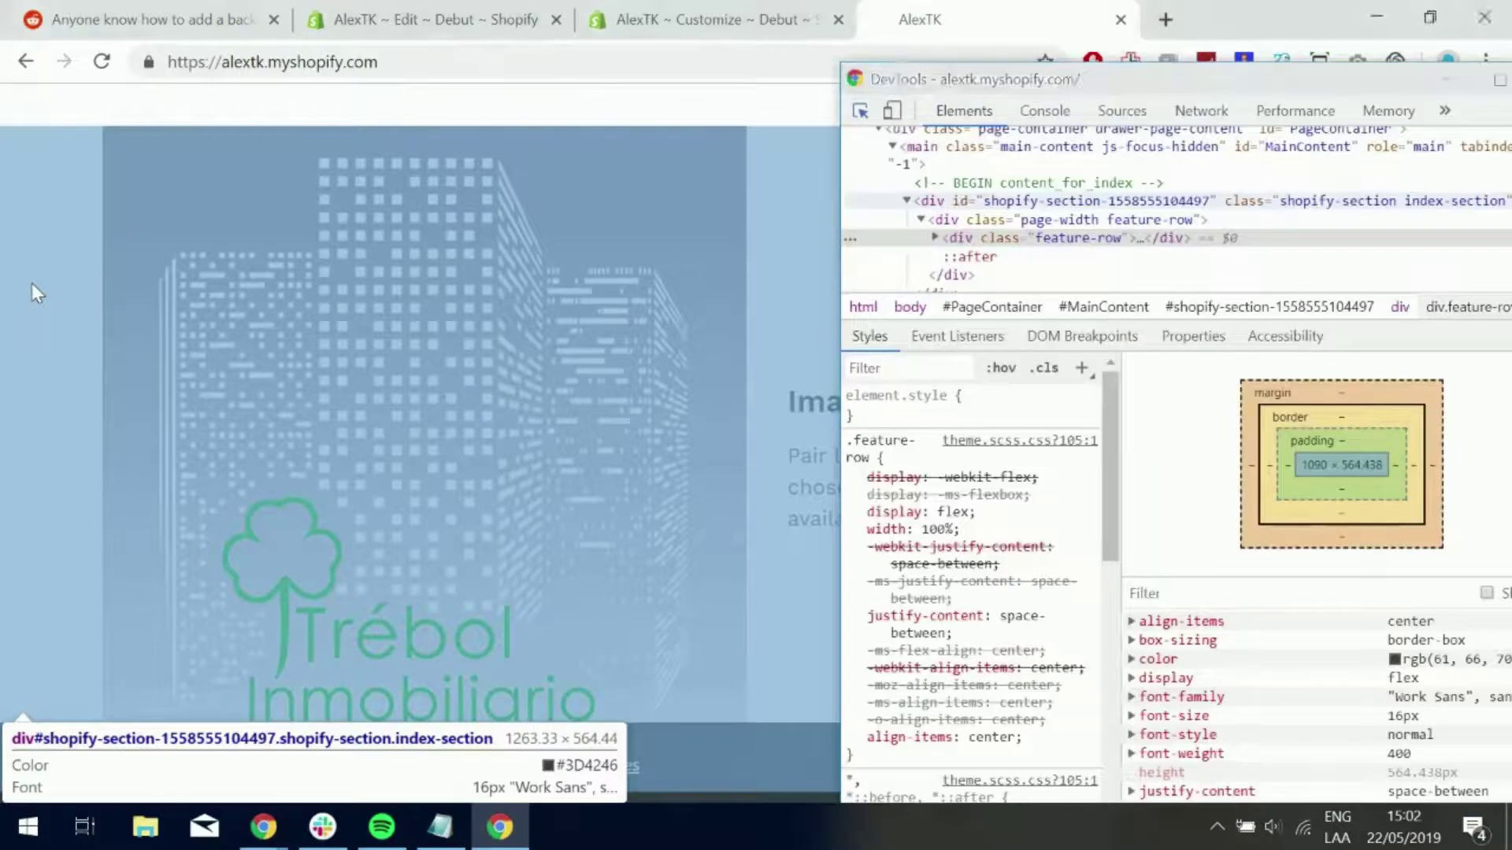
pyautogui.click(1024, 201)
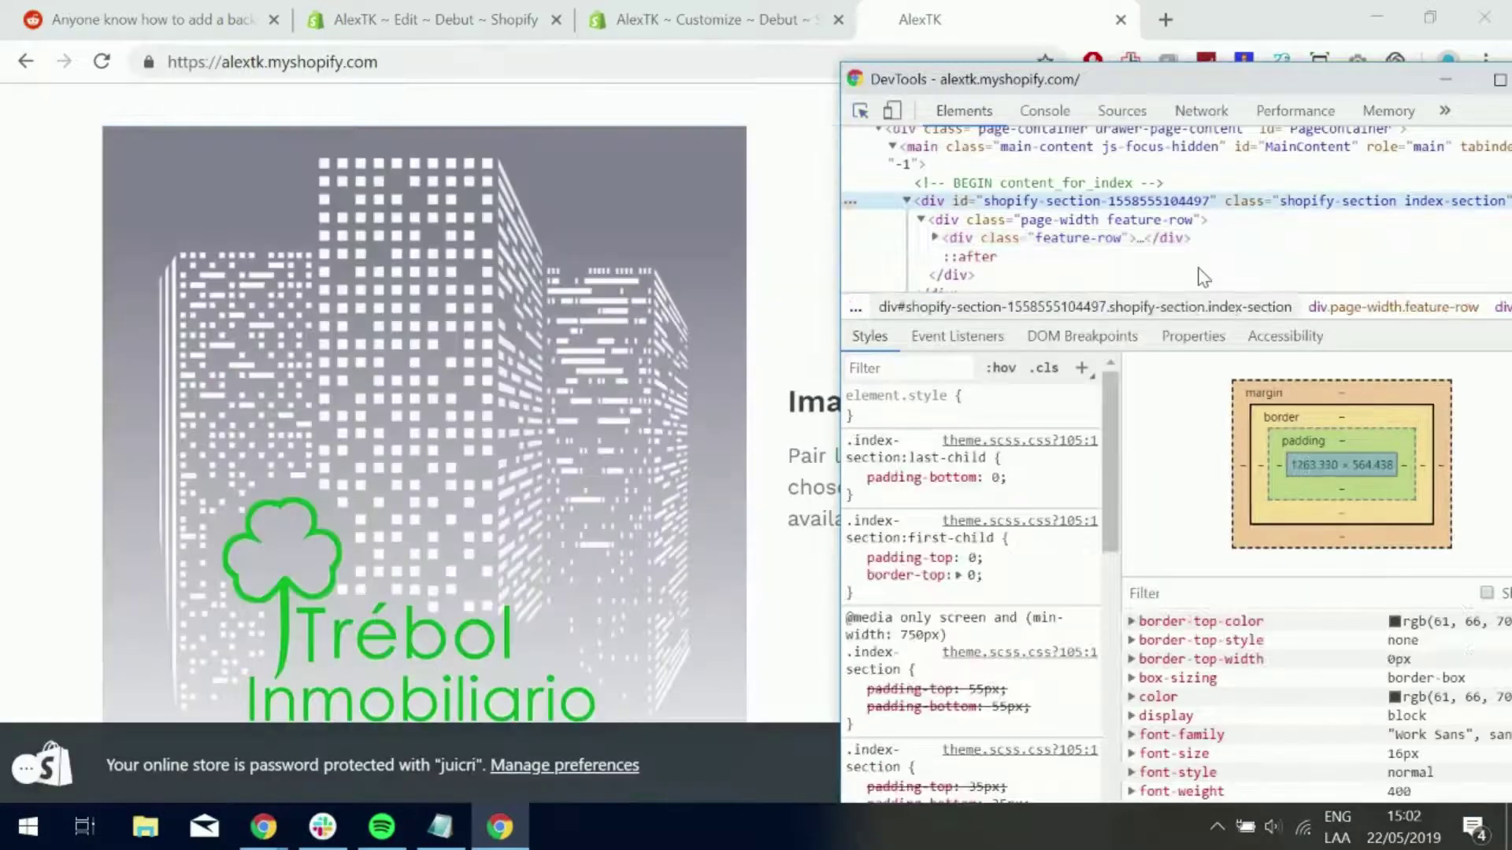
pyautogui.rightClick(1024, 210)
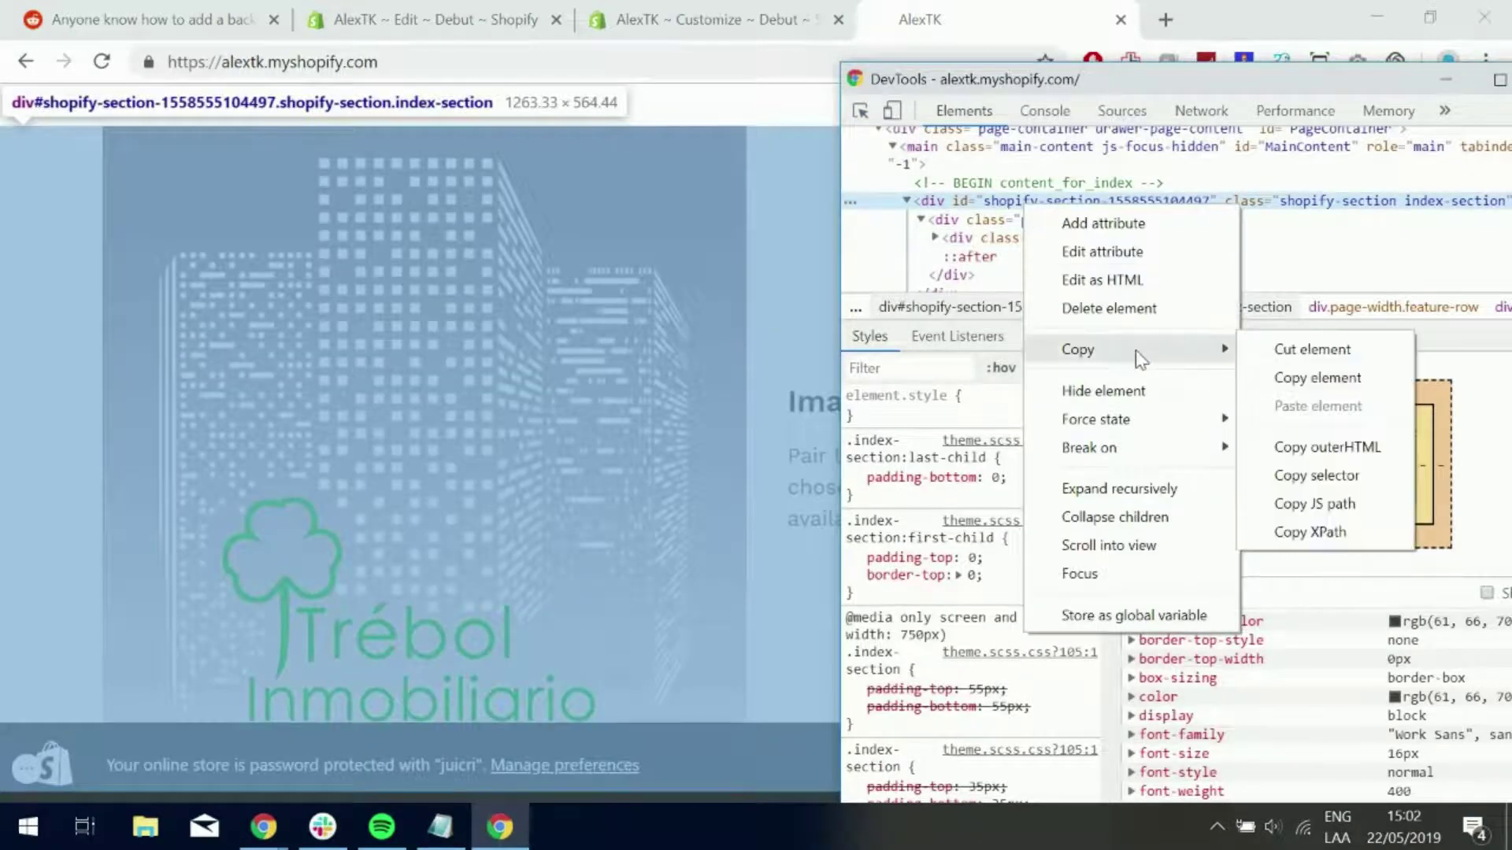
pyautogui.click(1364, 478)
pyautogui.click(709, 35)
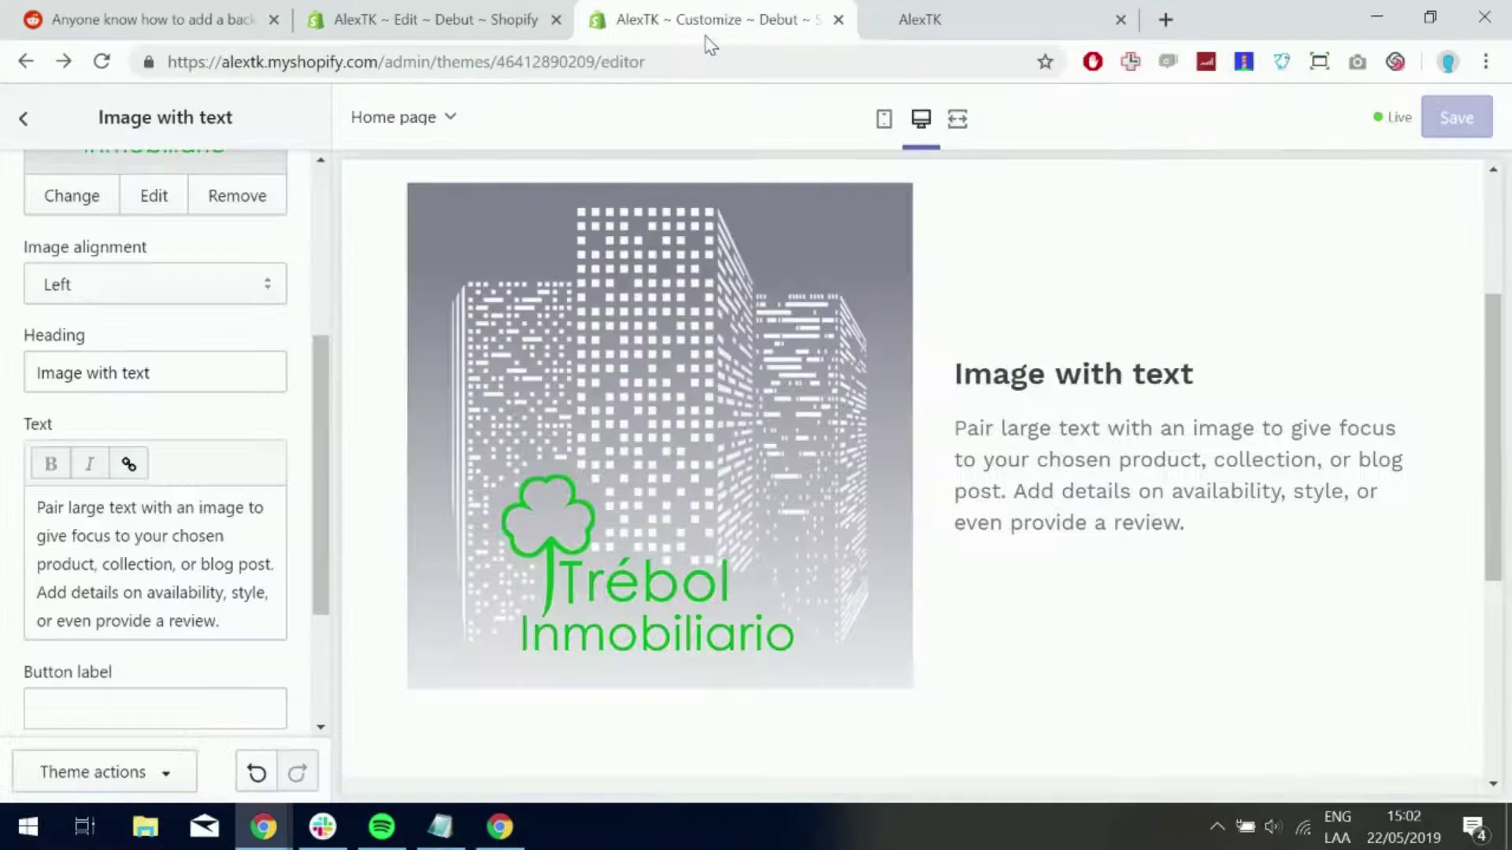
pyautogui.click(416, 27)
pyautogui.moveTo(960, 657); pyautogui.dragTo(685, 653)
pyautogui.hotkey('ctrl', 'c')
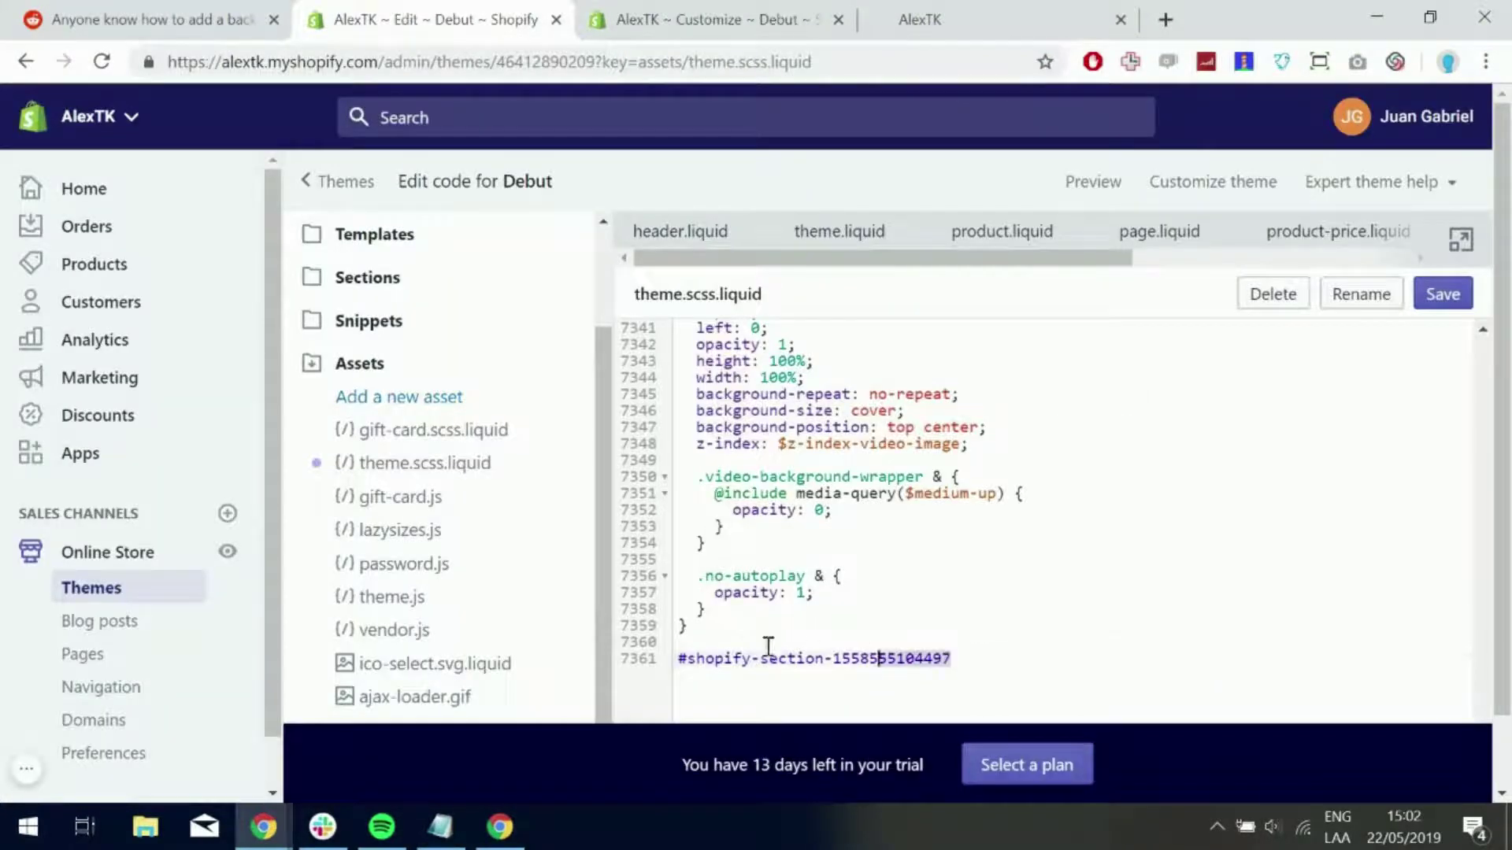
pyautogui.press('BackSpace')
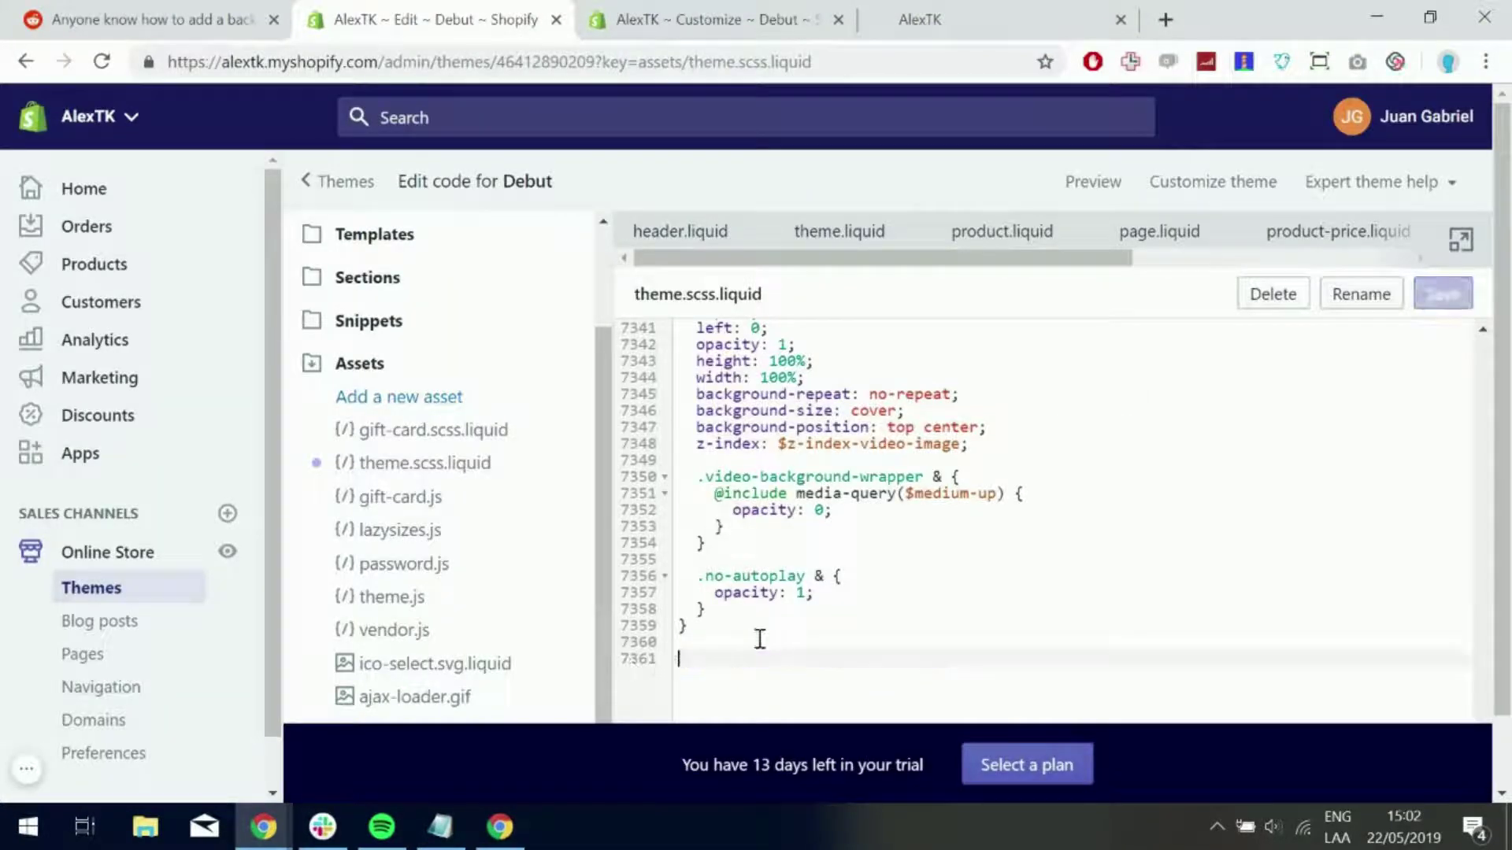
pyautogui.rightClick(694, 656)
pyautogui.click(774, 465)
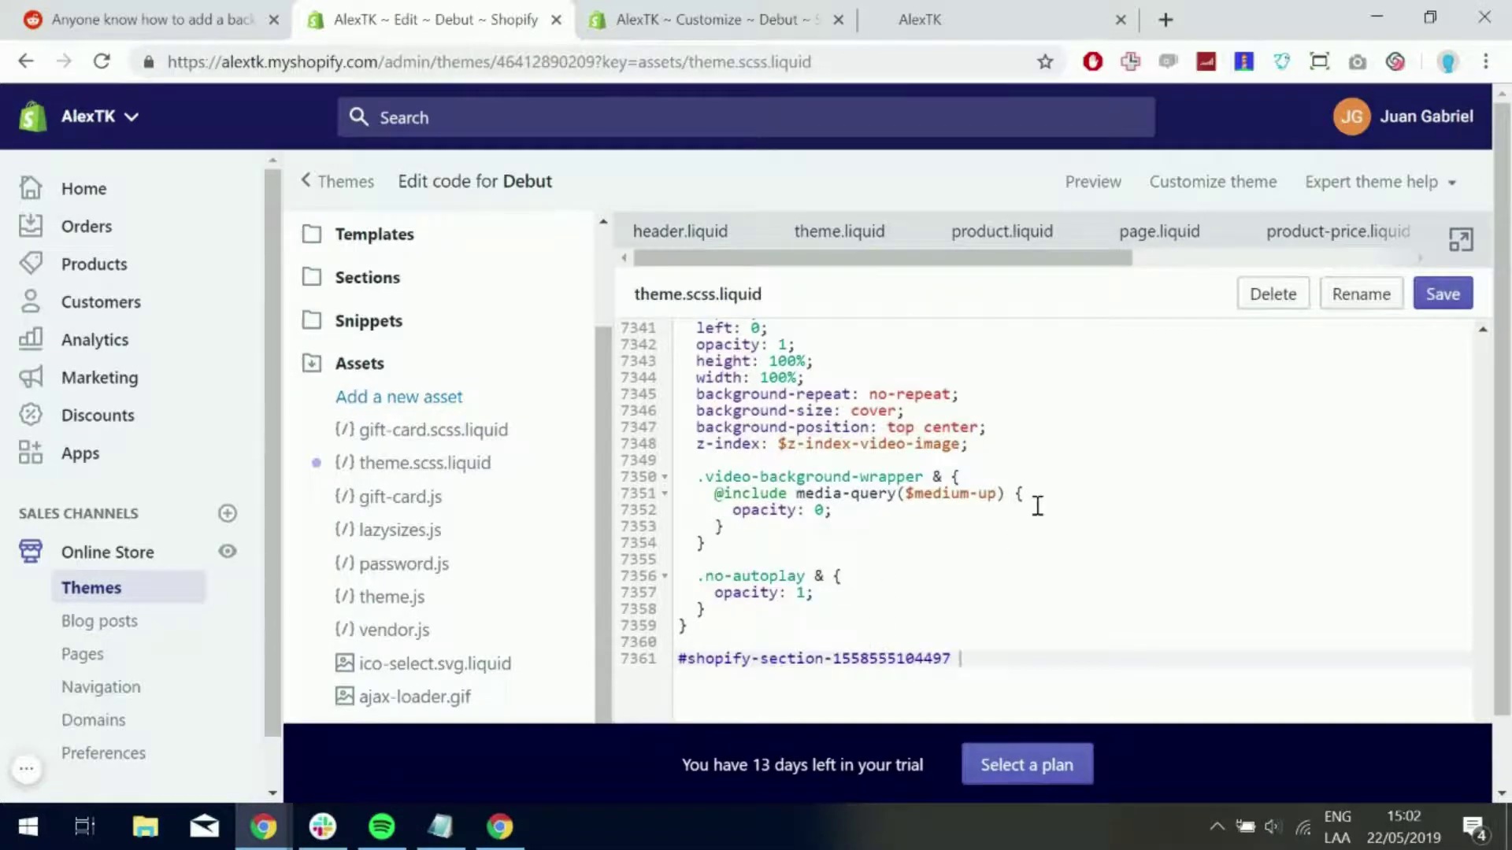
pyautogui.write('{')
pyautogui.press('Return')
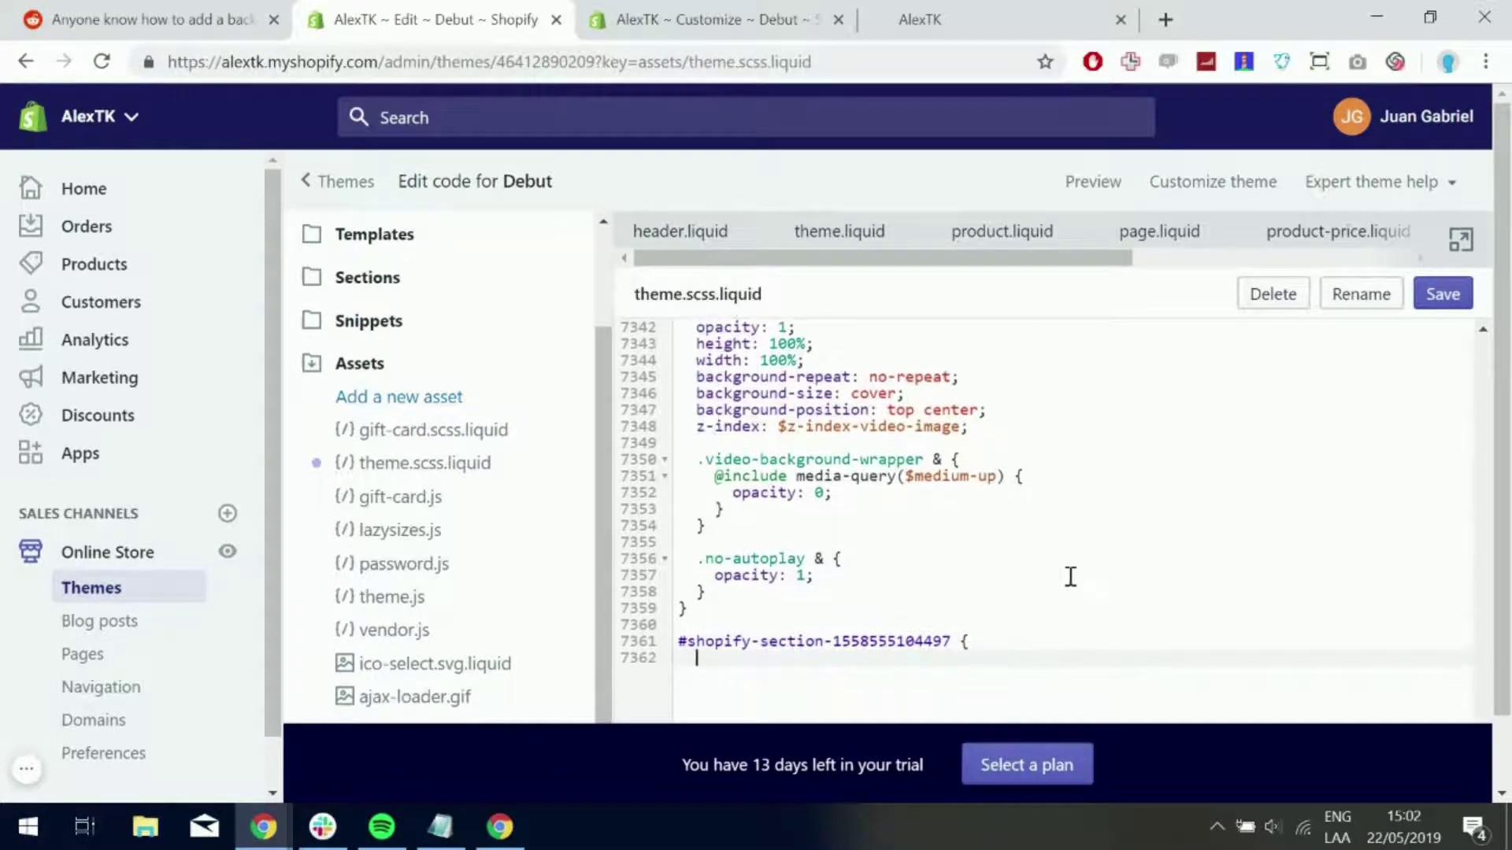
pyautogui.write('background-image: url("')
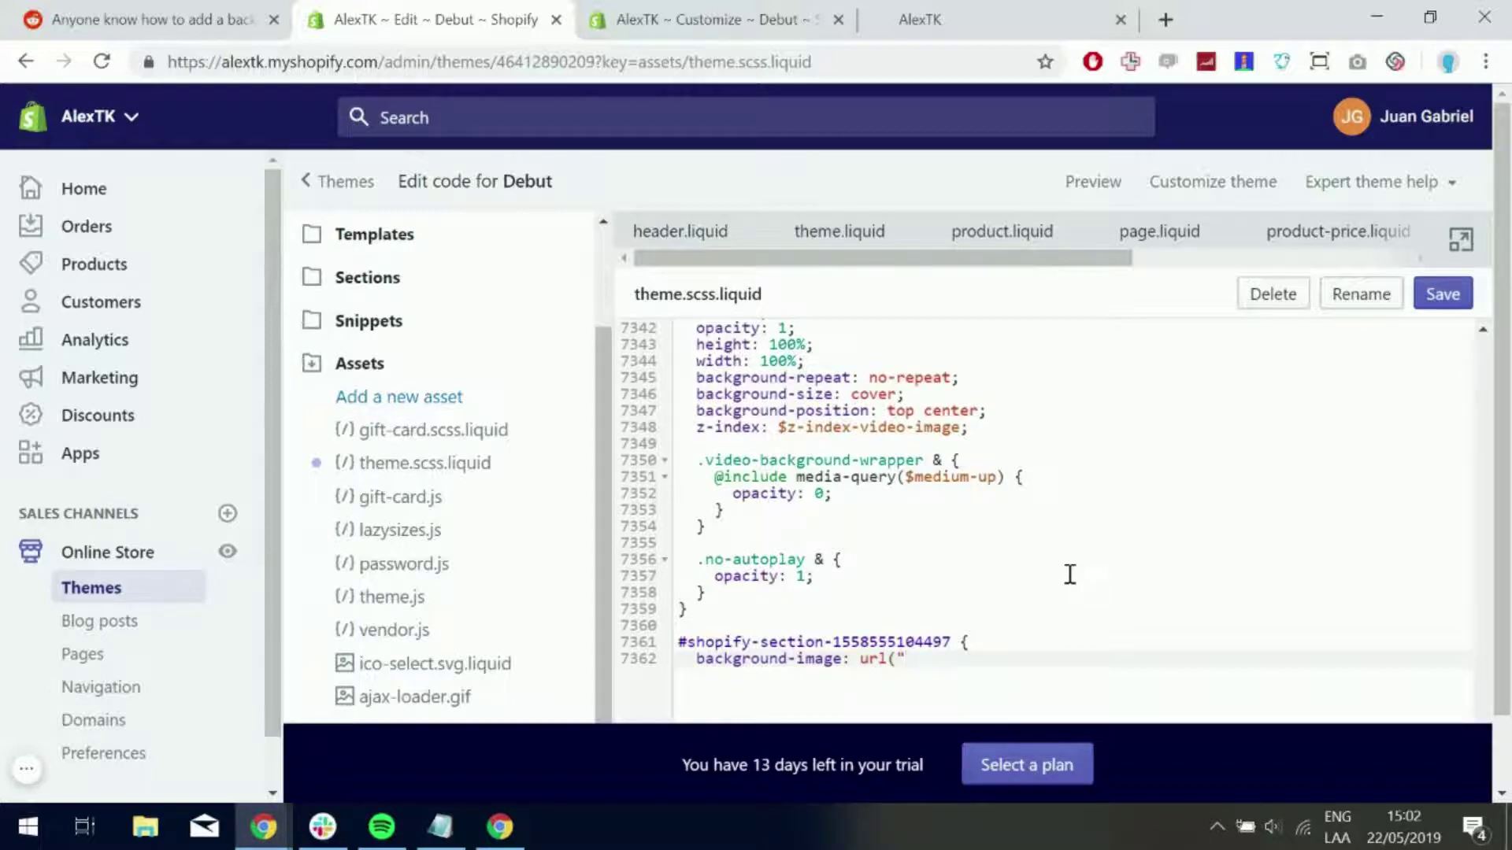
# Paste the planet-clouds wallpaper CDN URL into the rule's background-image url()
pyautogui.click(709, 20)
pyautogui.click(473, 19)
pyautogui.hotkey('ctrl', 'v')
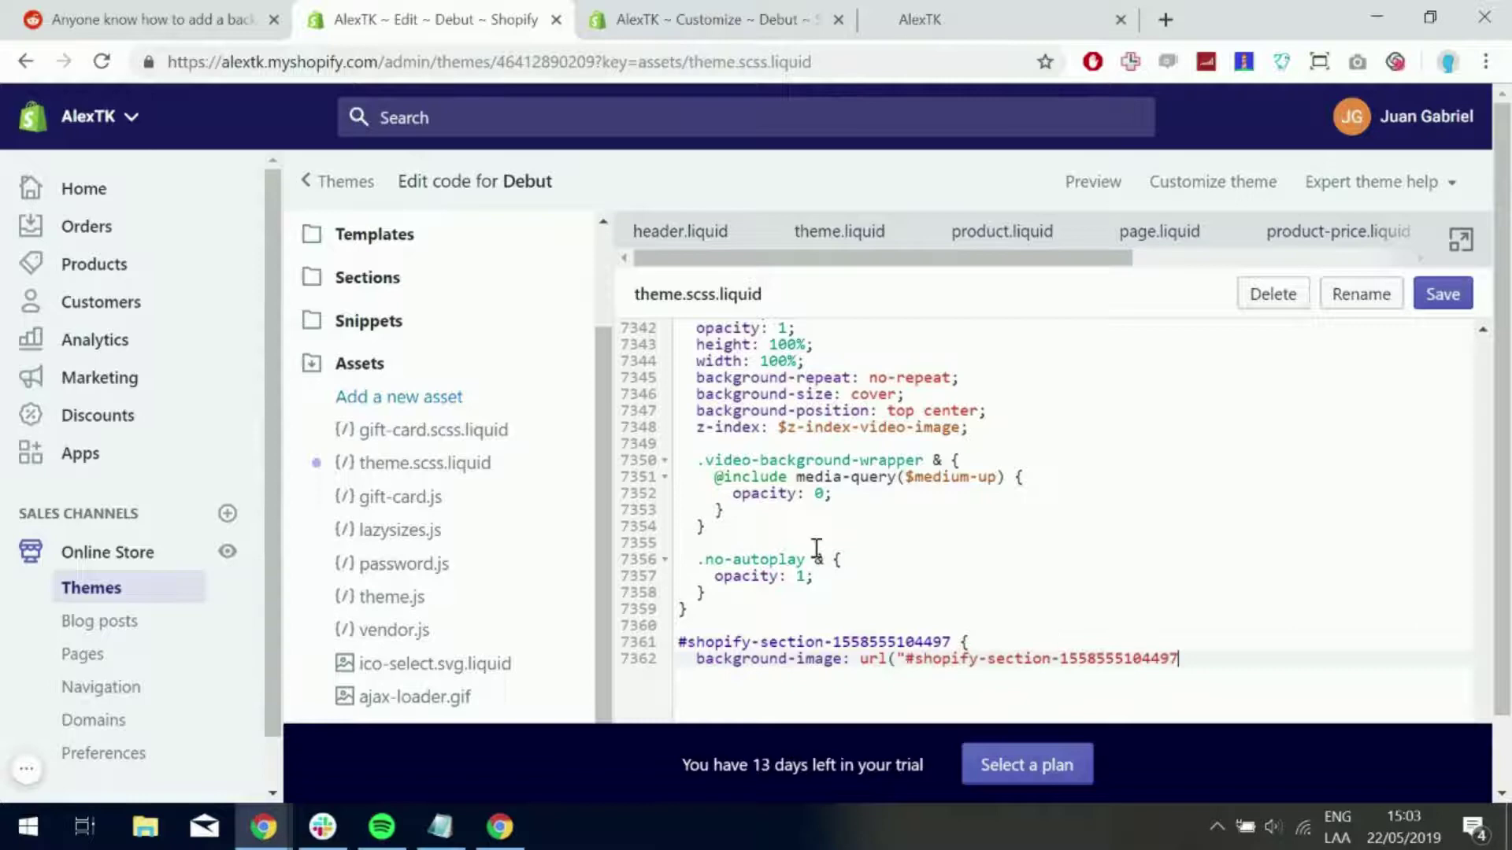
pyautogui.hotkey('ctrl', 'z')
pyautogui.hotkey('ctrl', 'v')
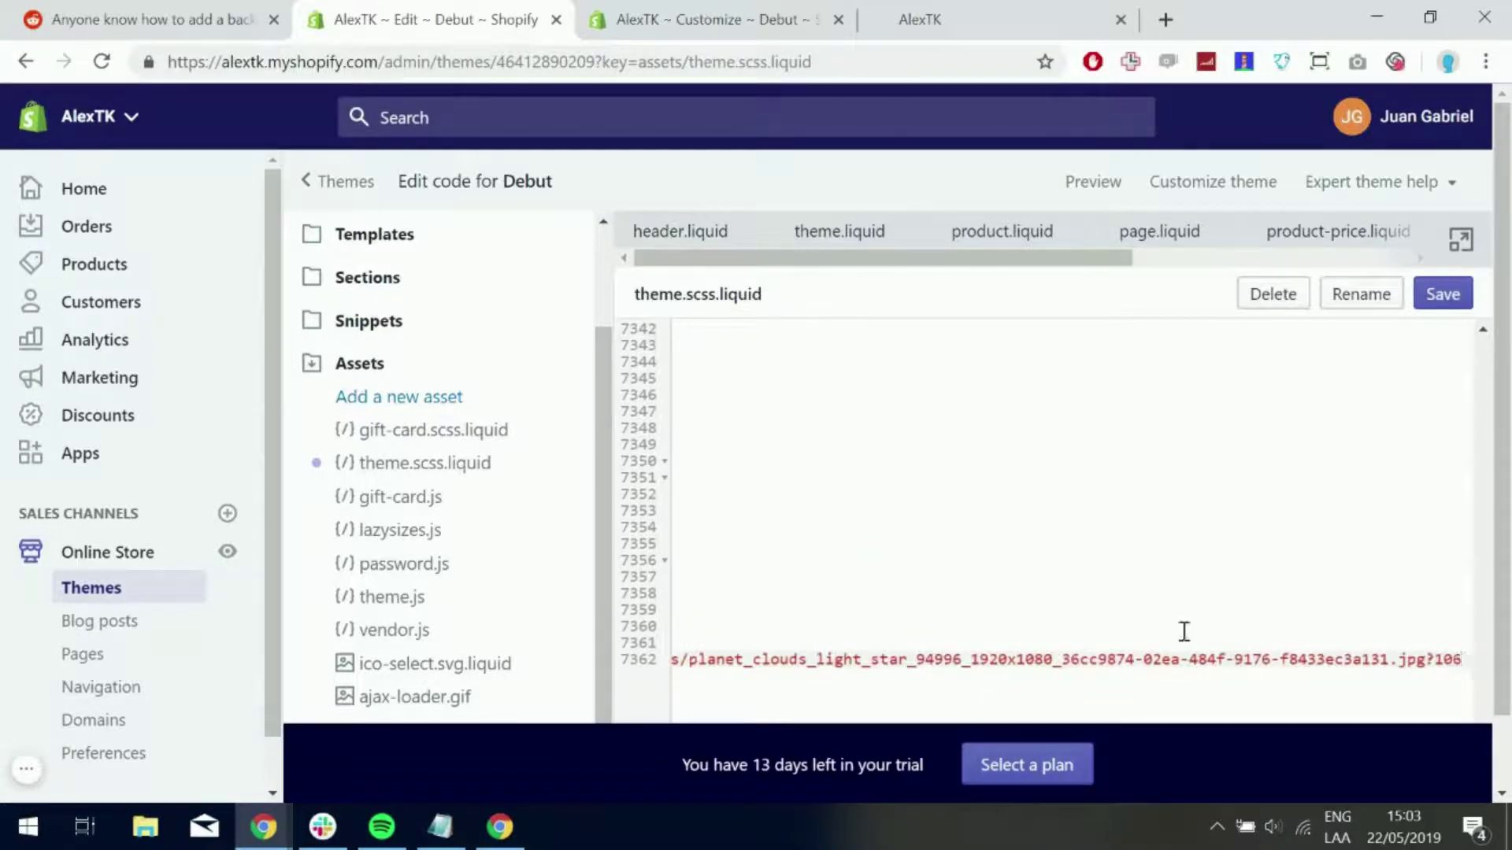
pyautogui.write('"')
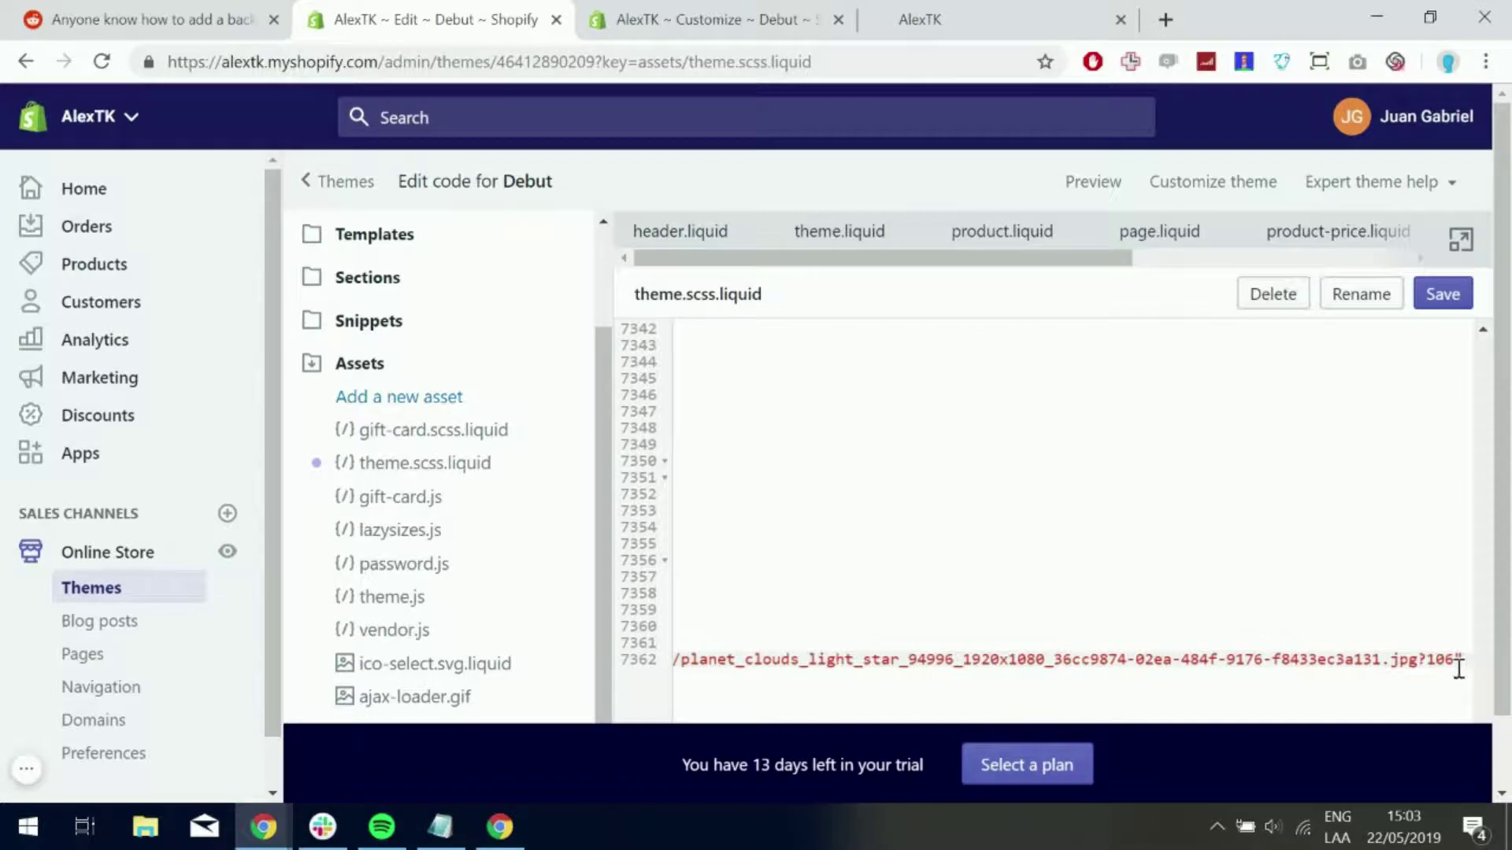
pyautogui.moveTo(1465, 664); pyautogui.dragTo(530, 634)
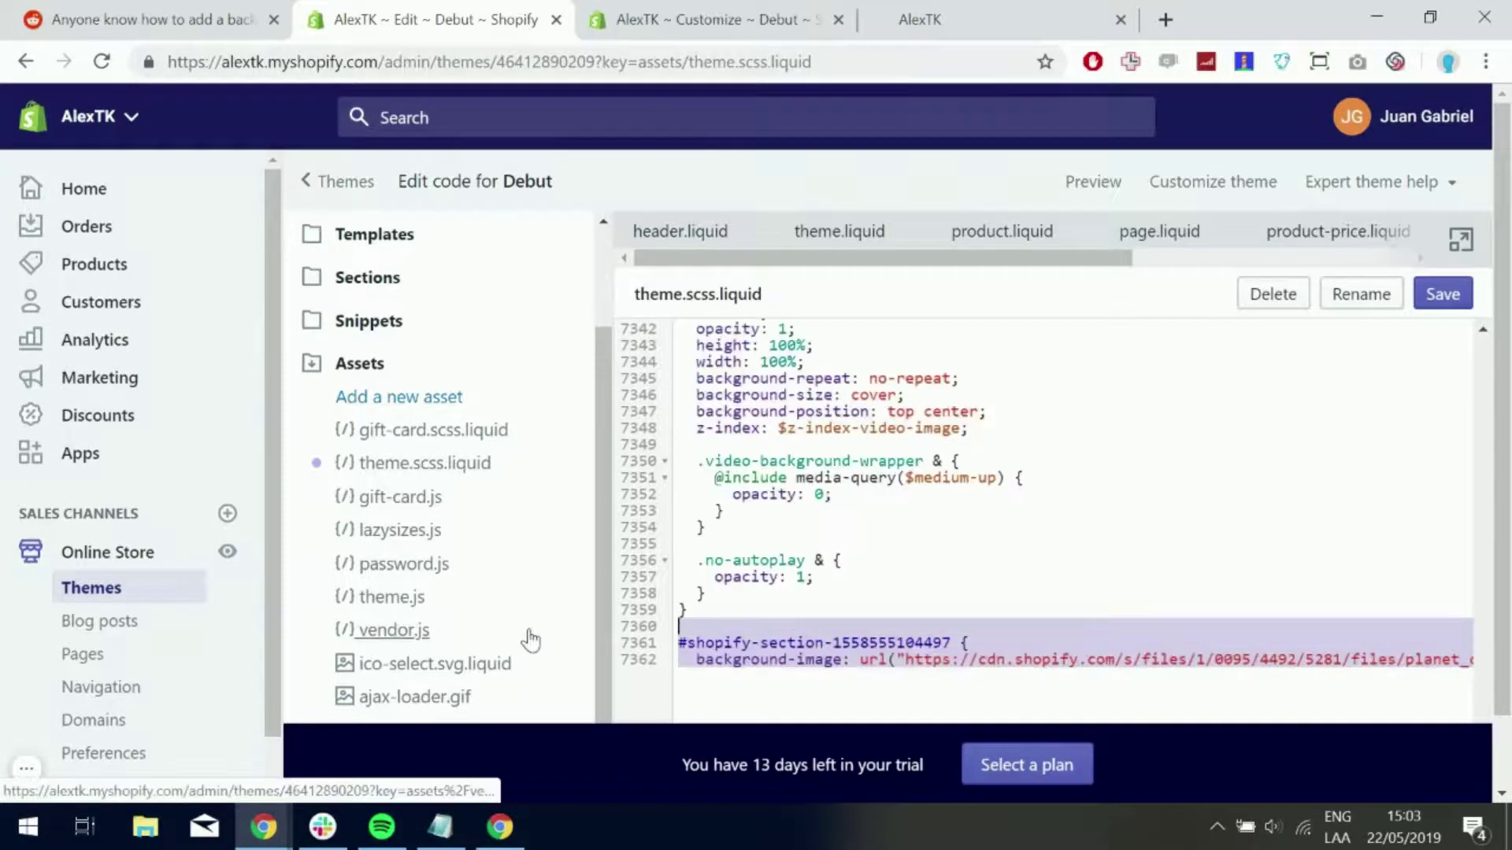
pyautogui.click(920, 659)
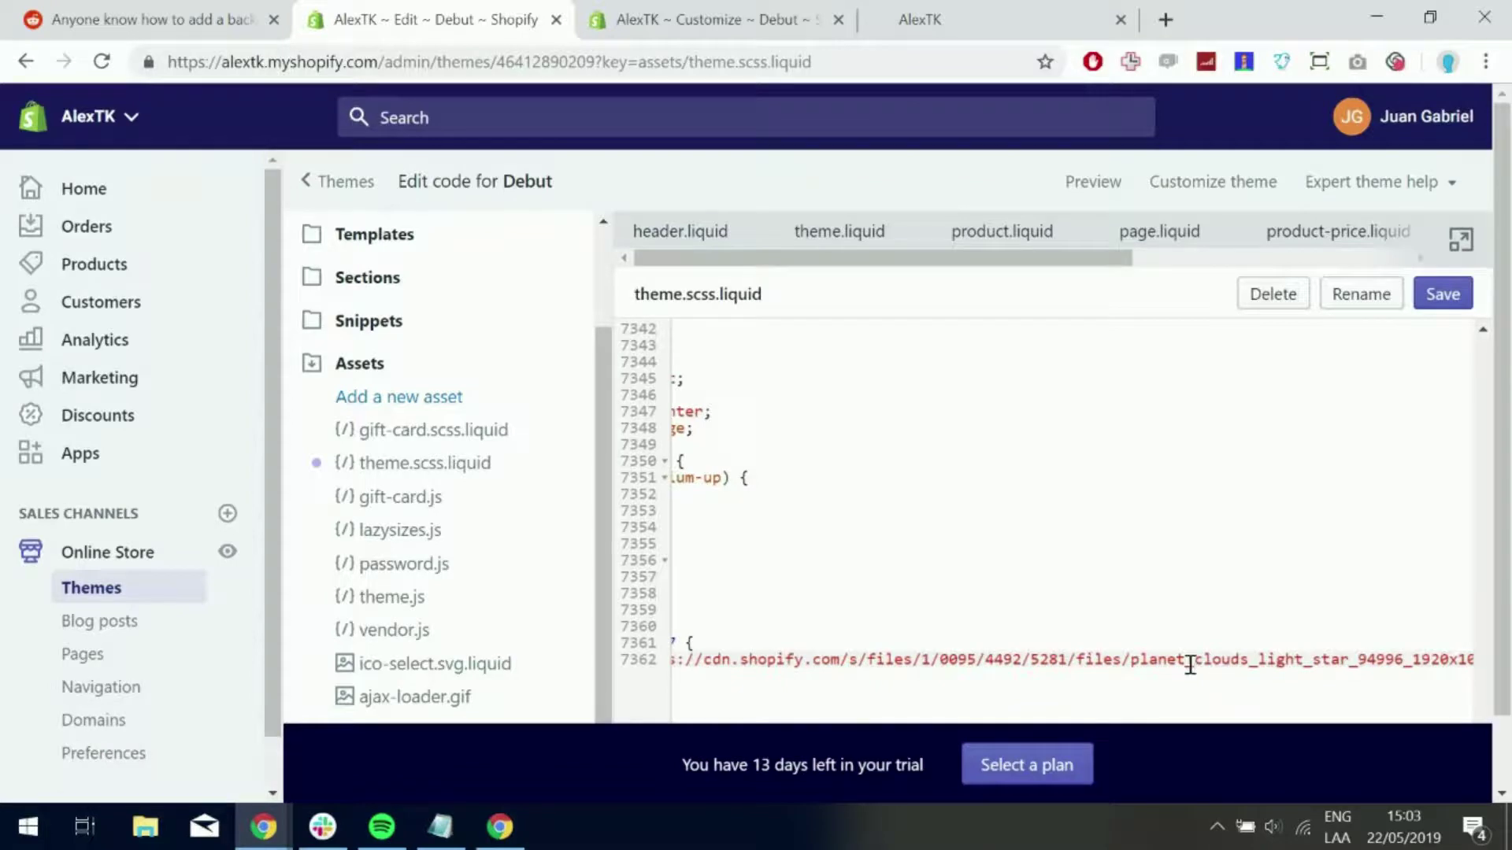
pyautogui.moveTo(1190, 664); pyautogui.dragTo(1485, 688)
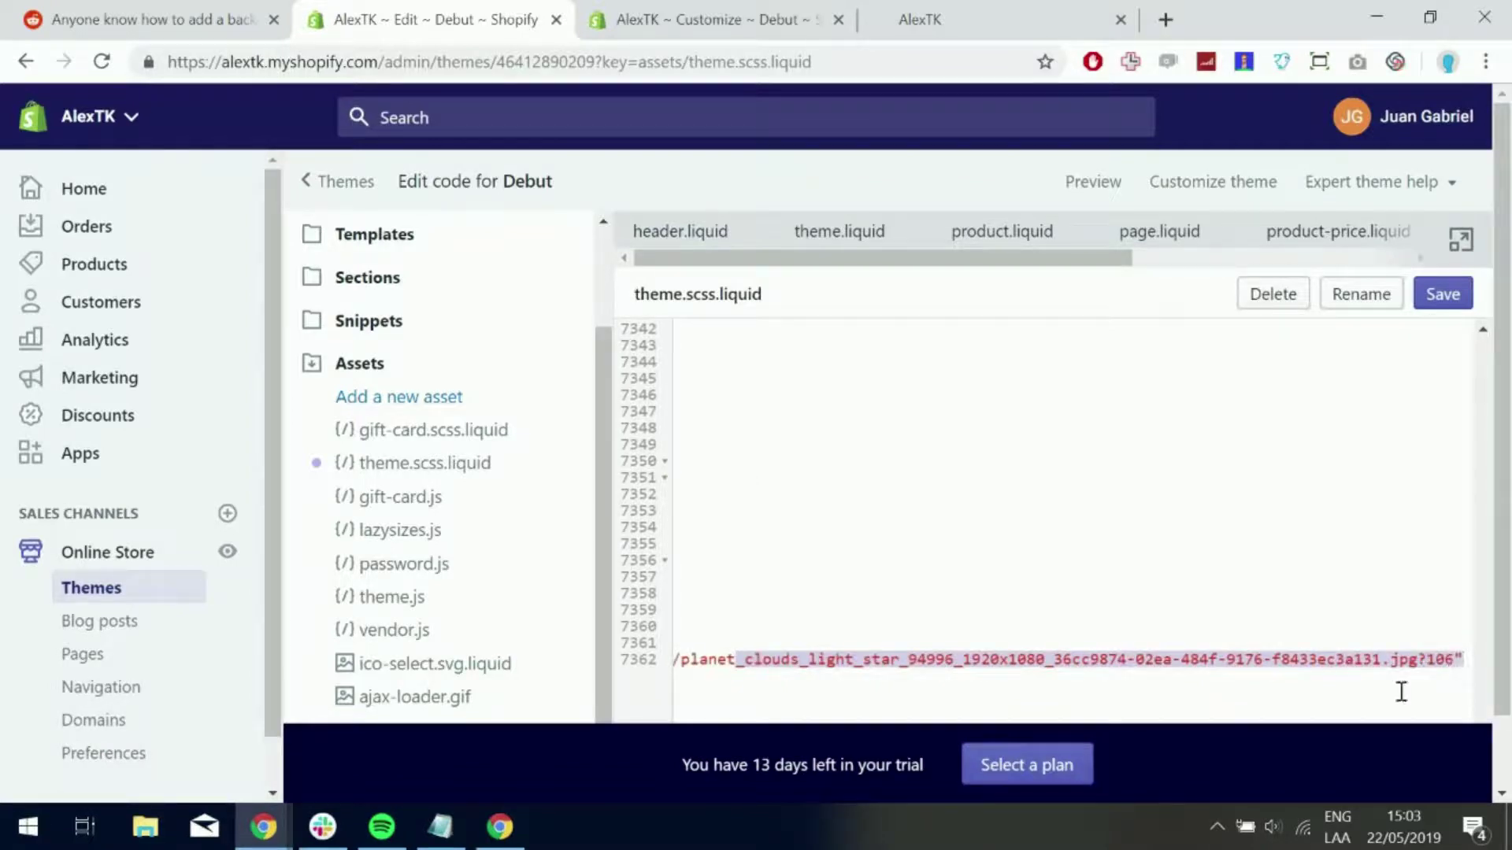
pyautogui.click(1434, 664)
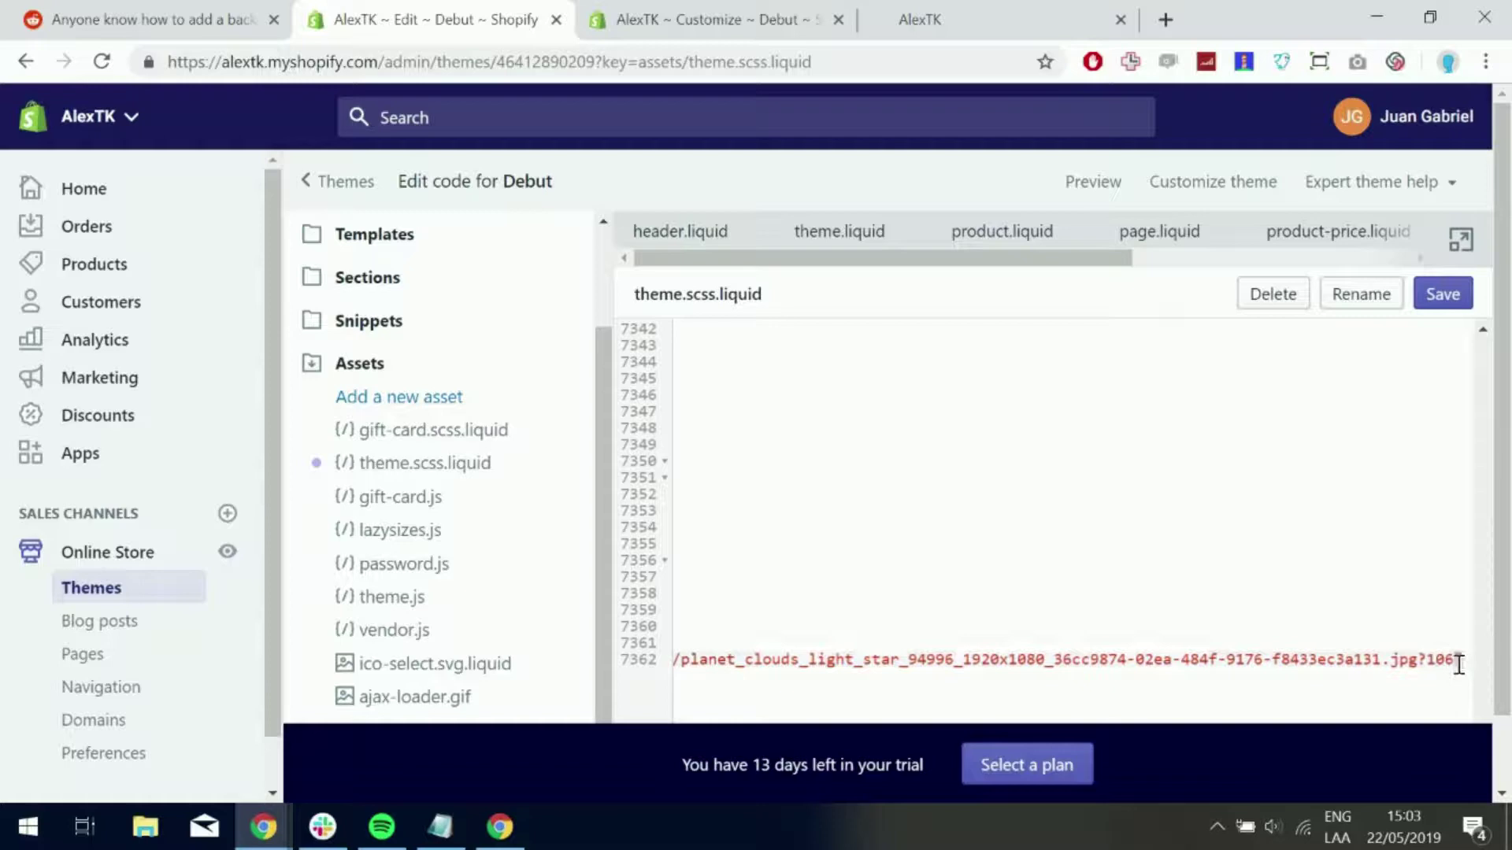
pyautogui.write(')')
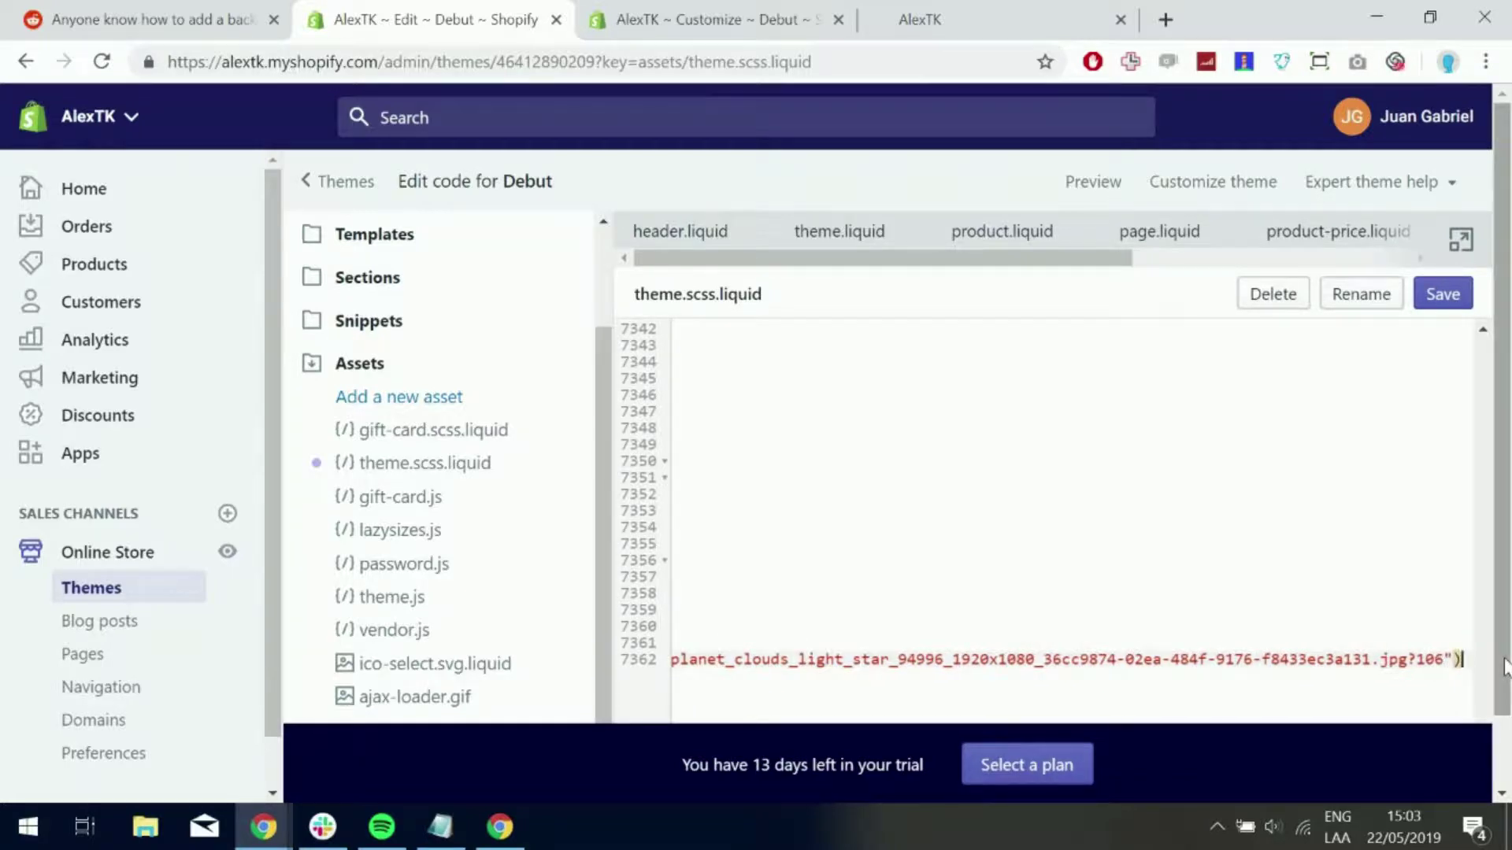
pyautogui.write(';')
# Save theme.scss.liquid, add a blank line above the section rule, then go to the storefront
pyautogui.press('Return')
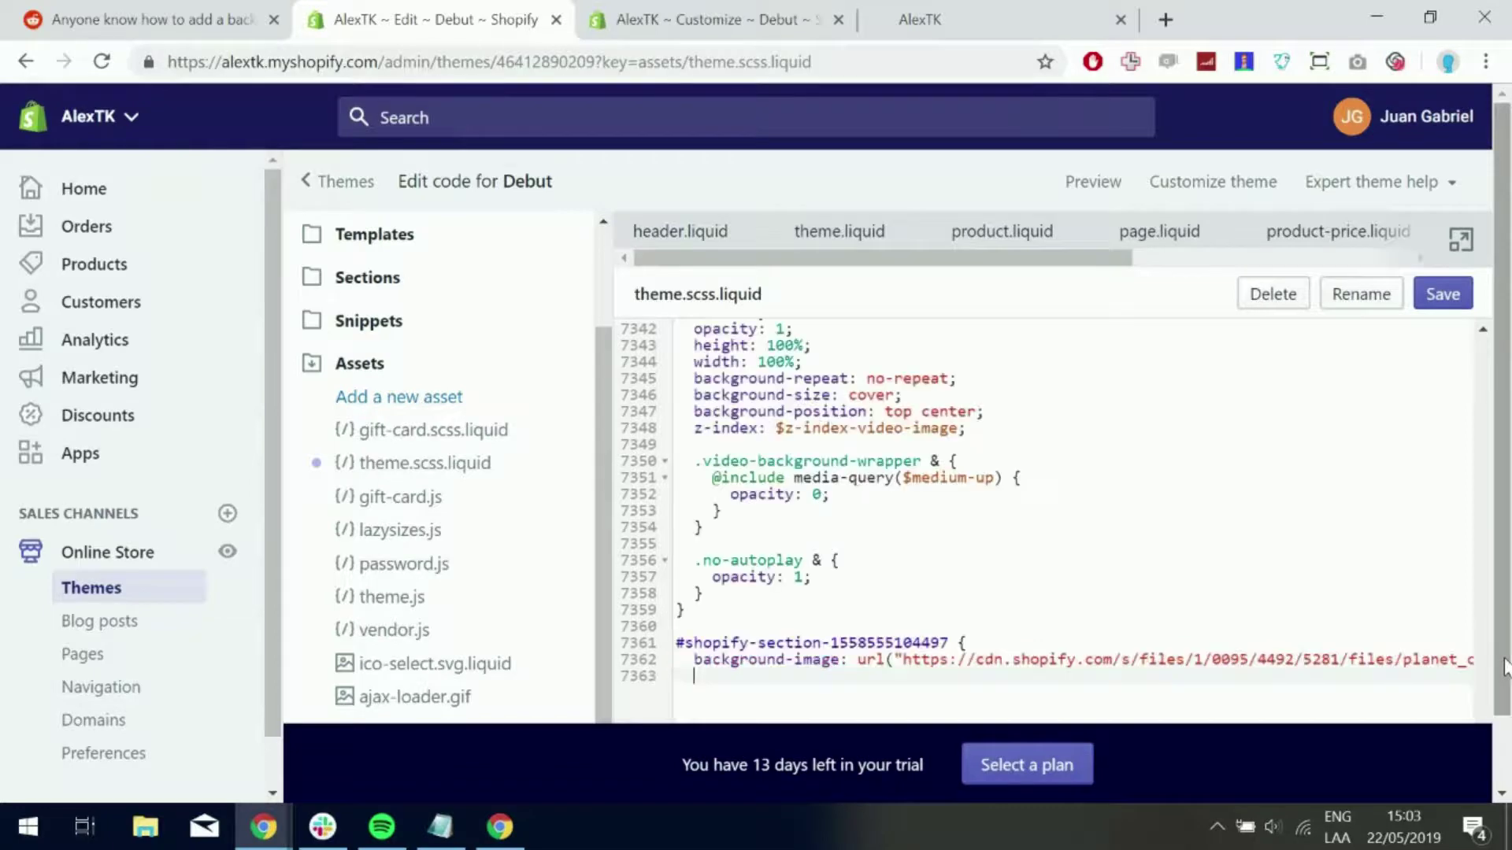
pyautogui.write('}')
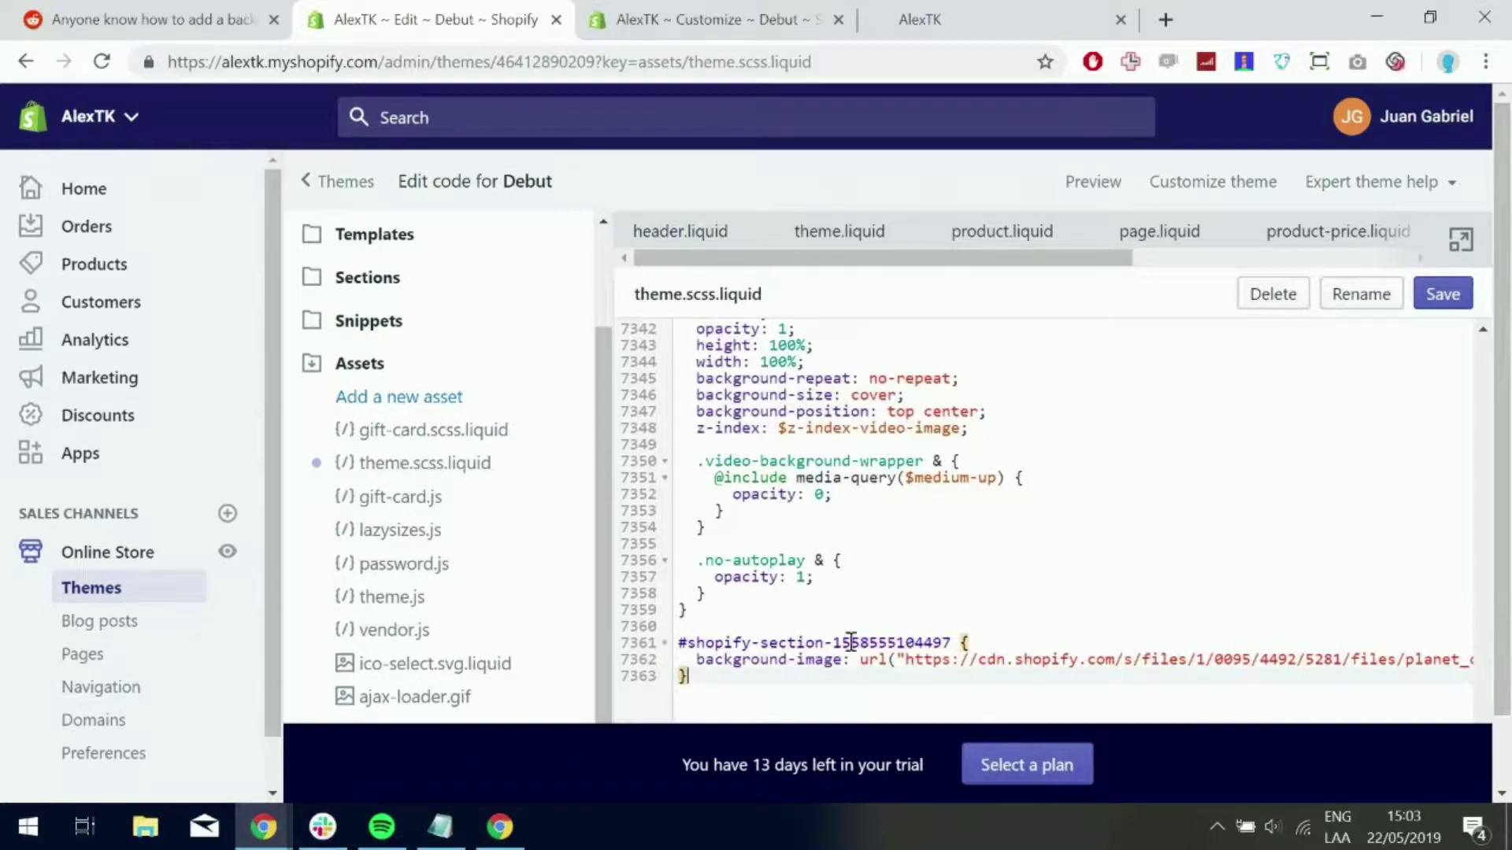
pyautogui.scroll(-1, 758, 587)
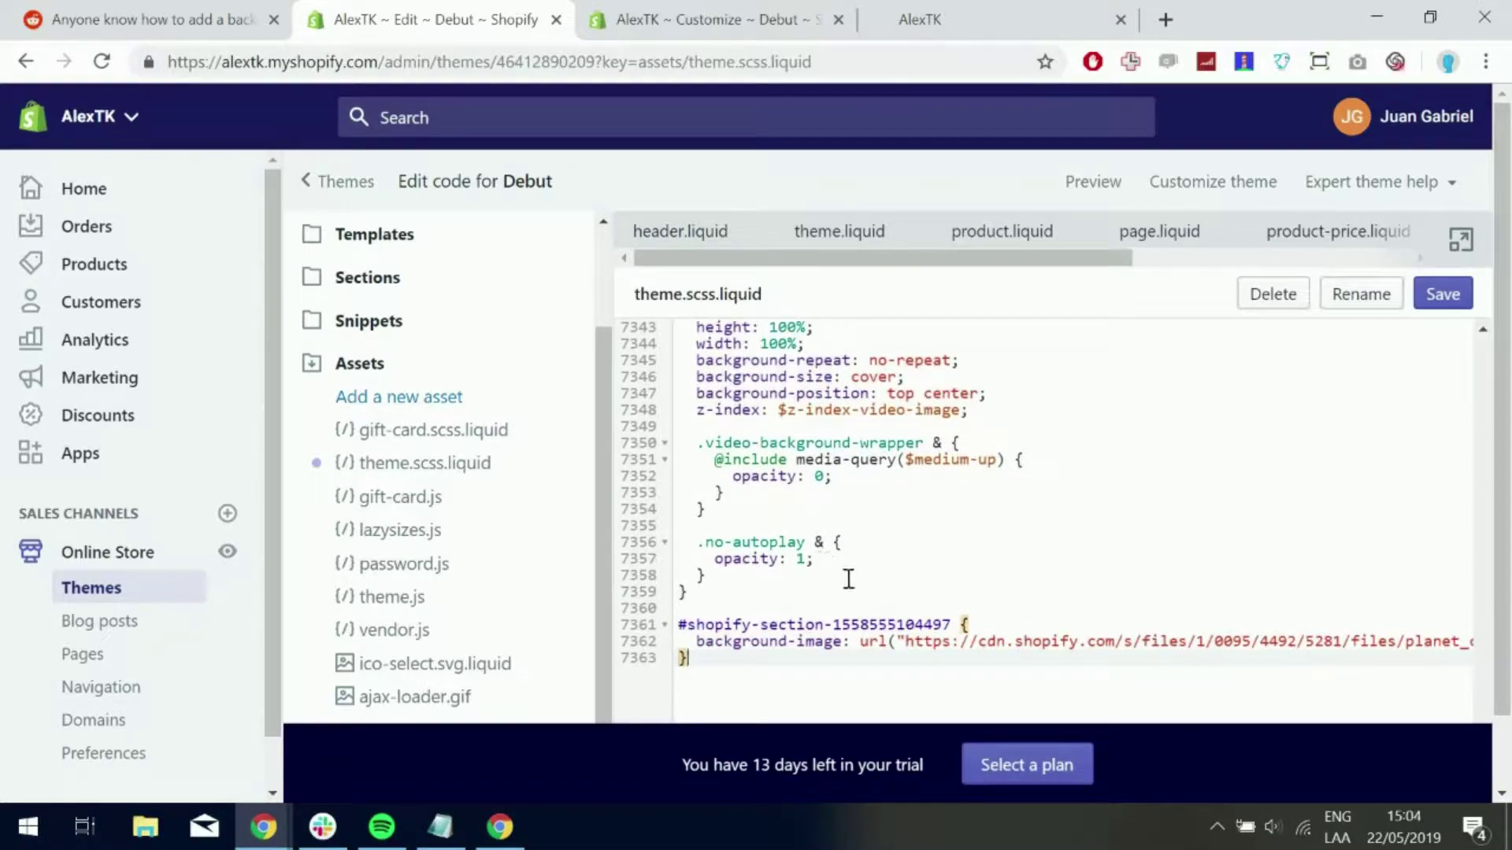
pyautogui.click(1441, 294)
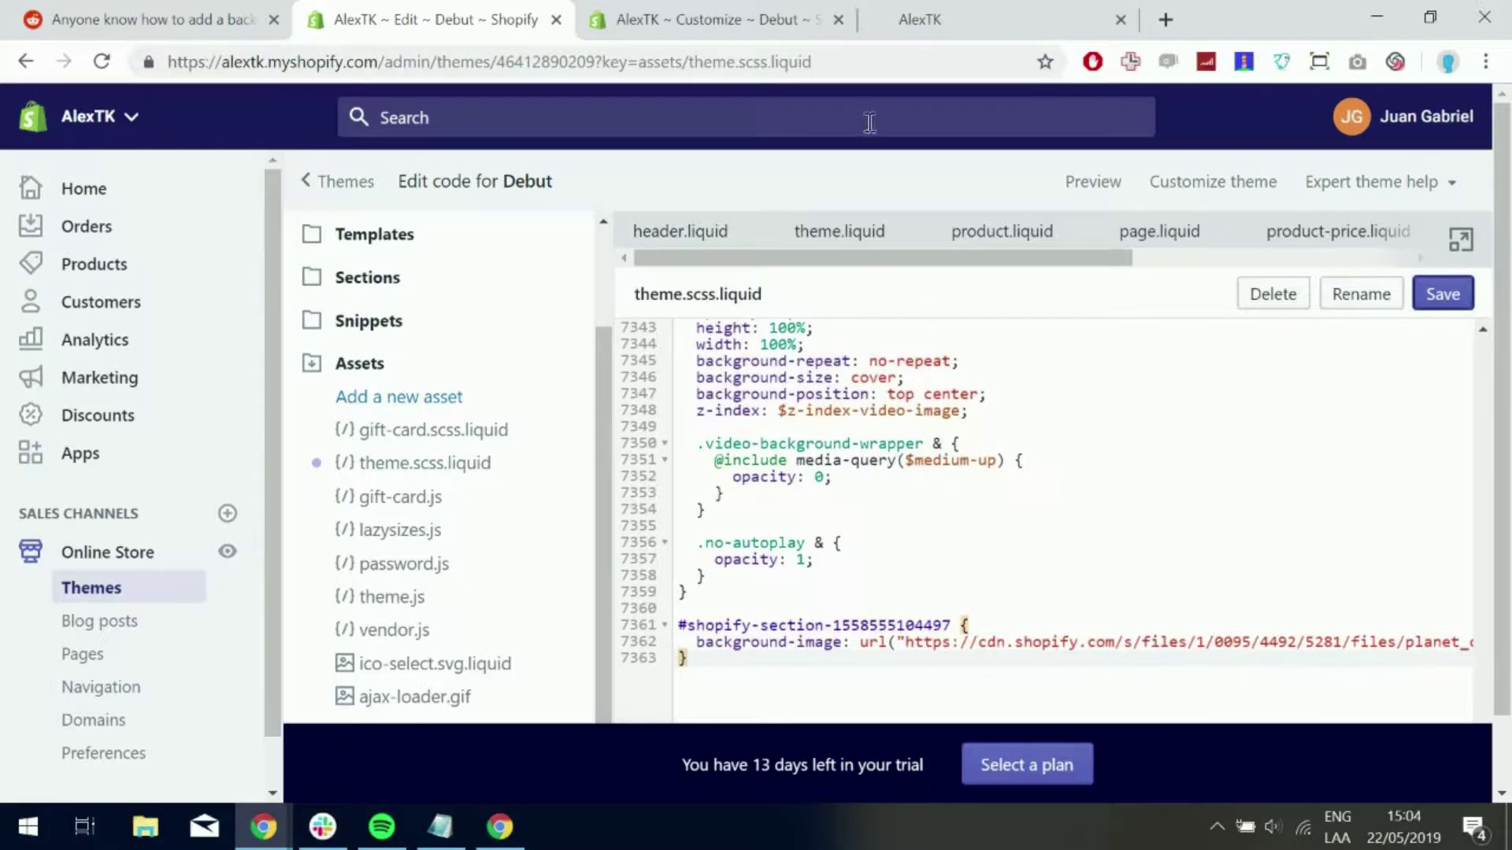
pyautogui.scroll(-1, 870, 568)
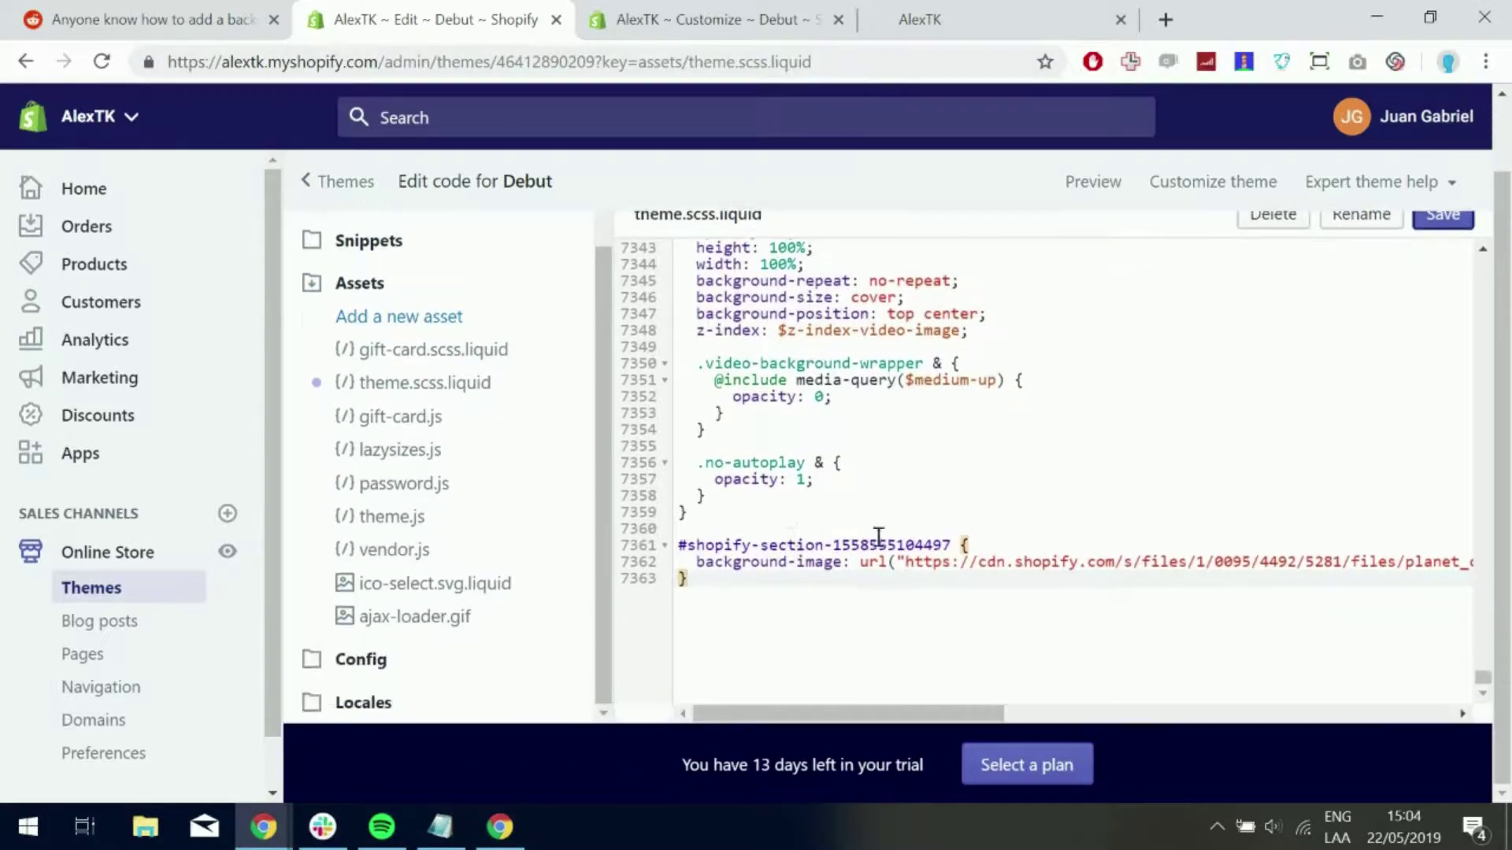
pyautogui.click(695, 529)
pyautogui.press('Return')
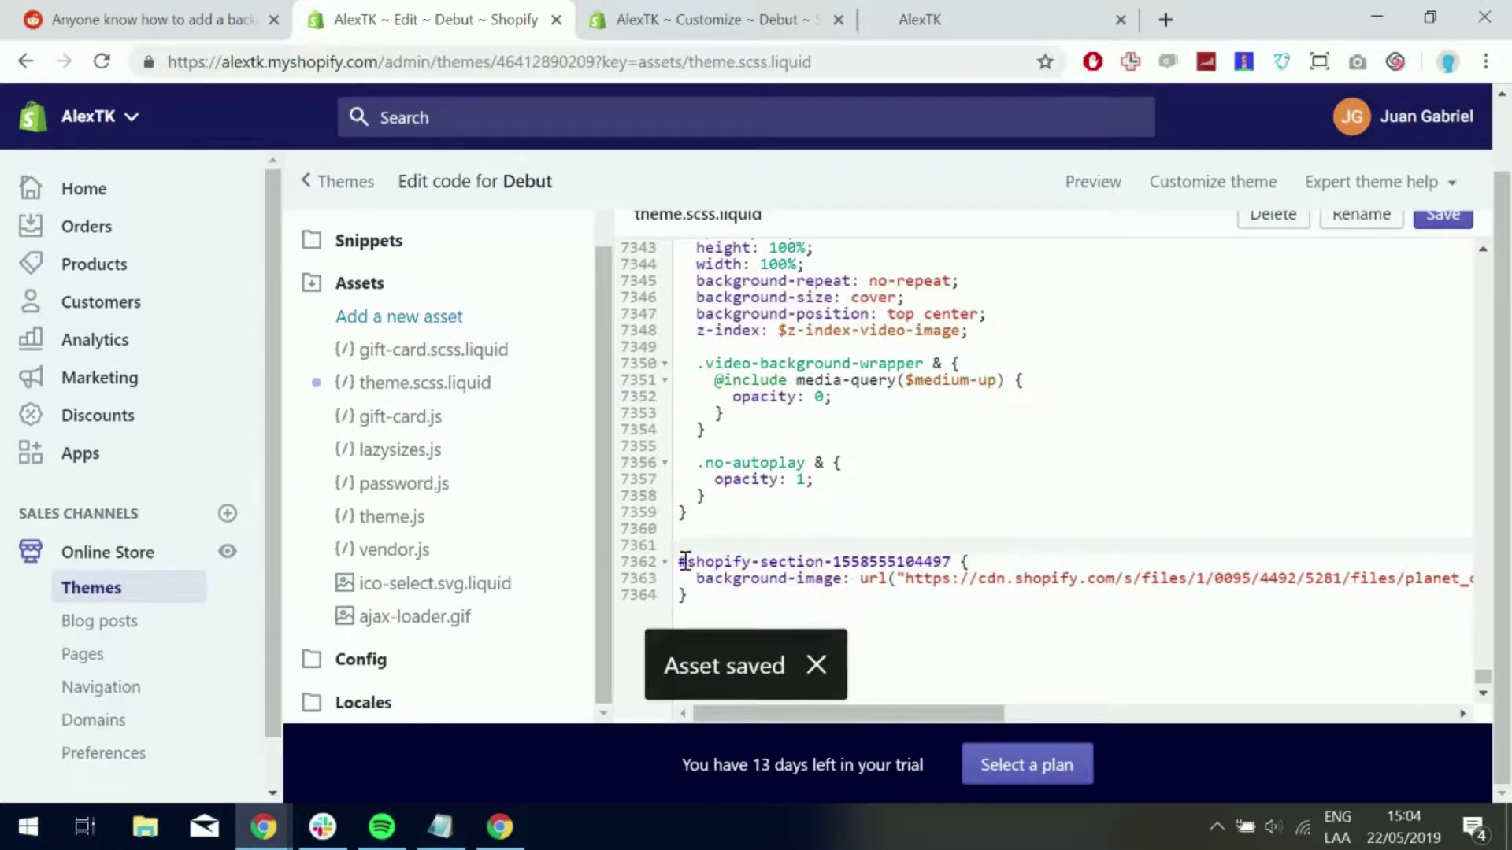
pyautogui.moveTo(683, 561); pyautogui.dragTo(784, 602)
pyautogui.click(748, 604)
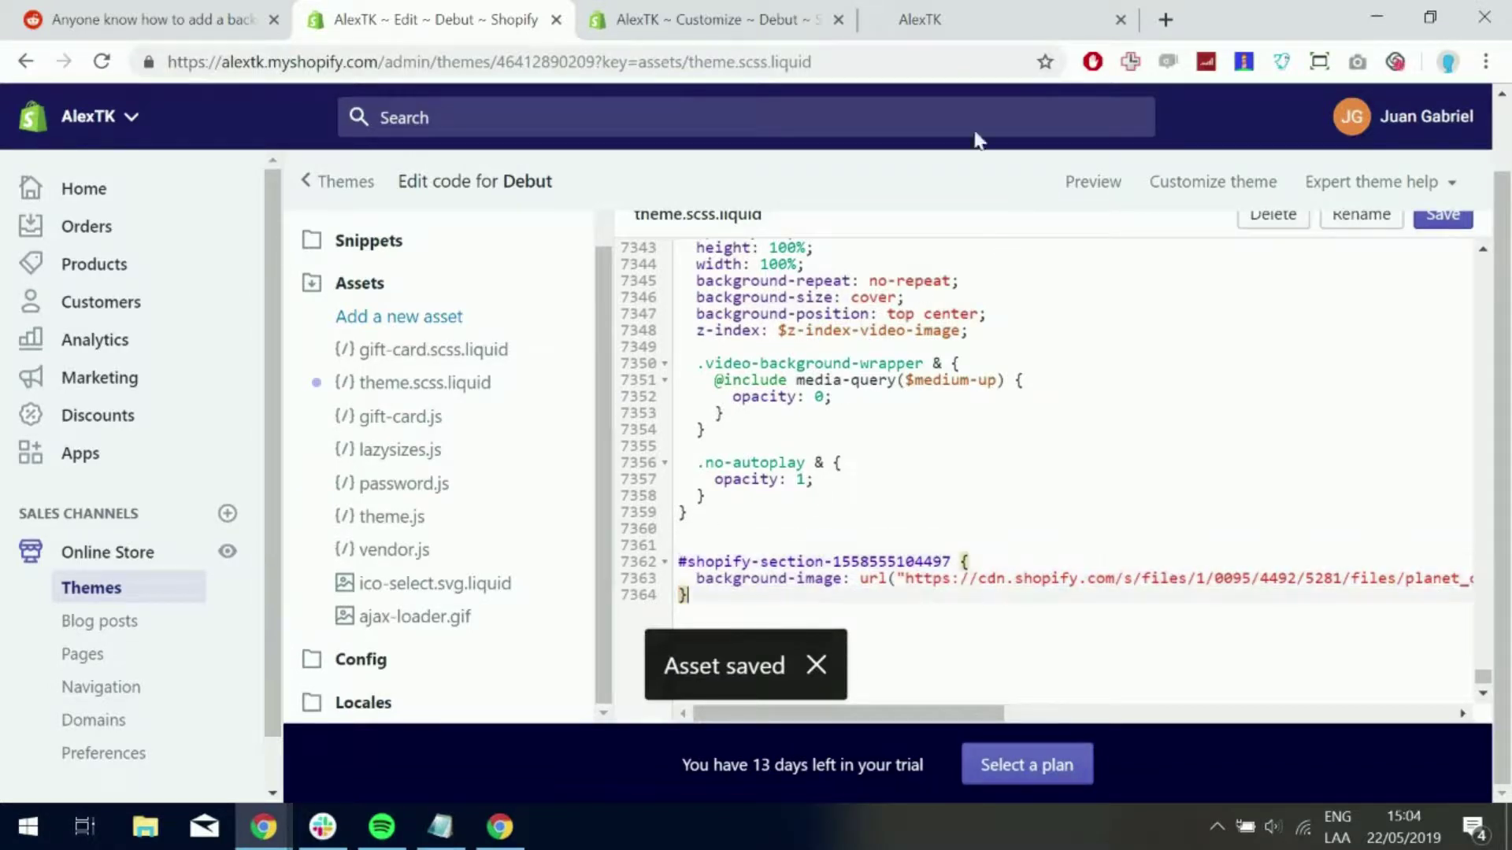
pyautogui.click(945, 20)
# Reload the AlexTK storefront to see the space wallpaper behind the Image with text section
pyautogui.click(102, 62)
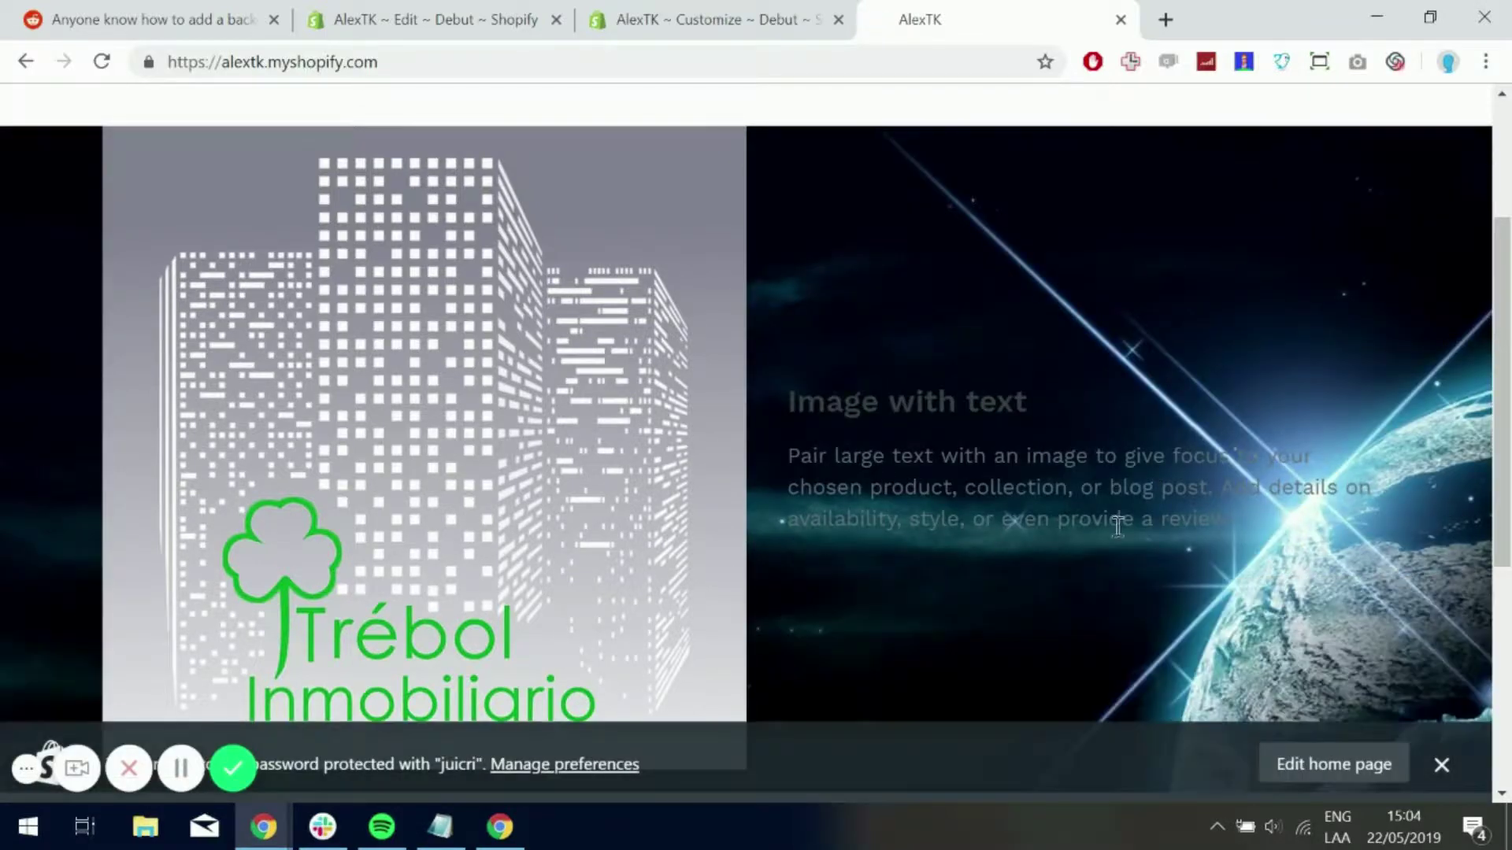
pyautogui.scroll(-4, 1059, 459)
pyautogui.scroll(4, 1057, 459)
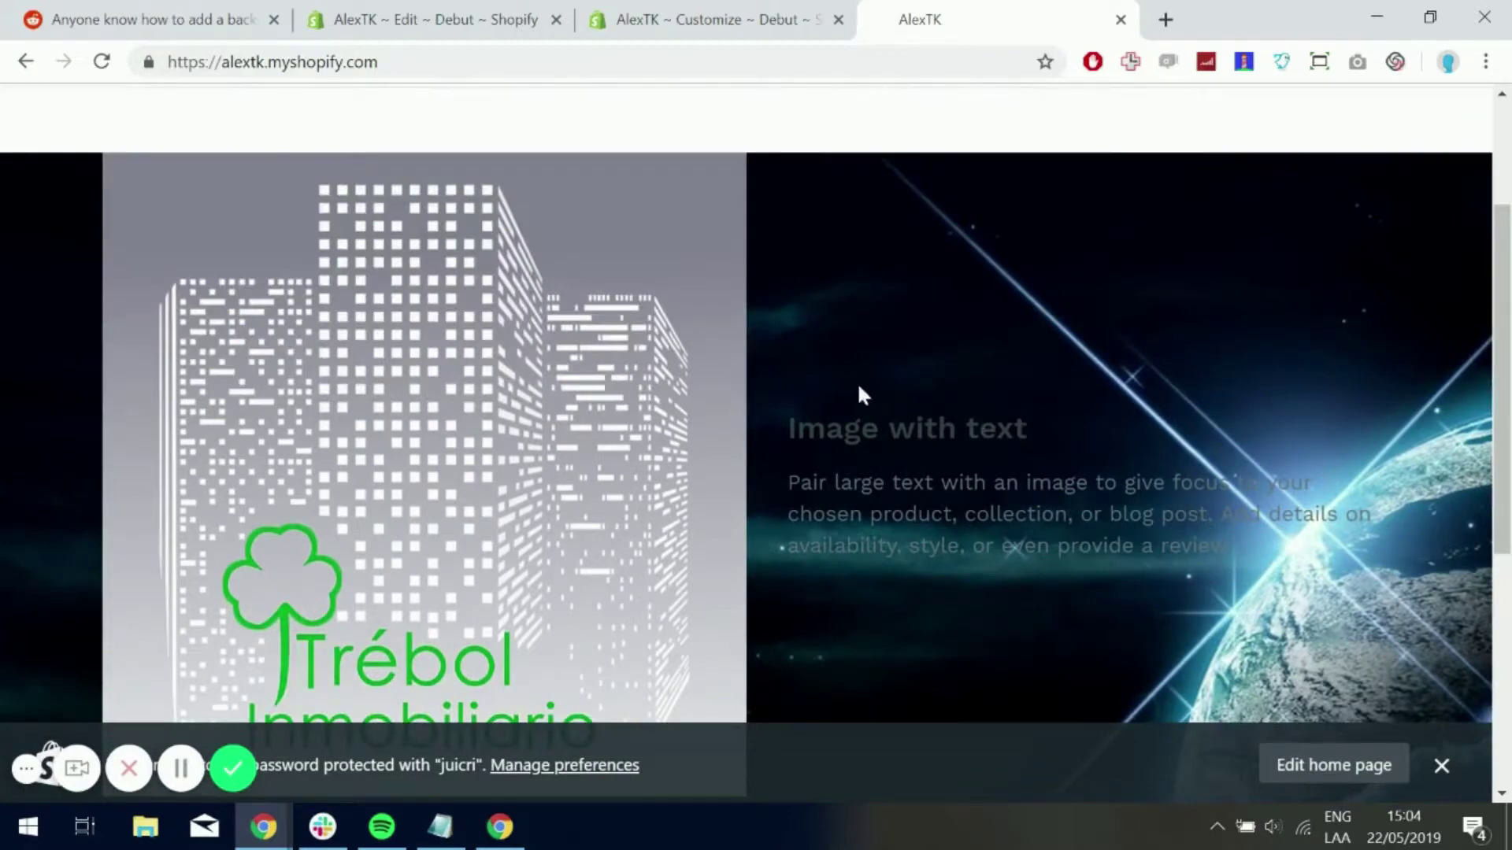
pyautogui.scroll(-4, 1081, 386)
pyautogui.scroll(5, 1138, 409)
pyautogui.scroll(-2, 1080, 436)
pyautogui.scroll(1, 1146, 530)
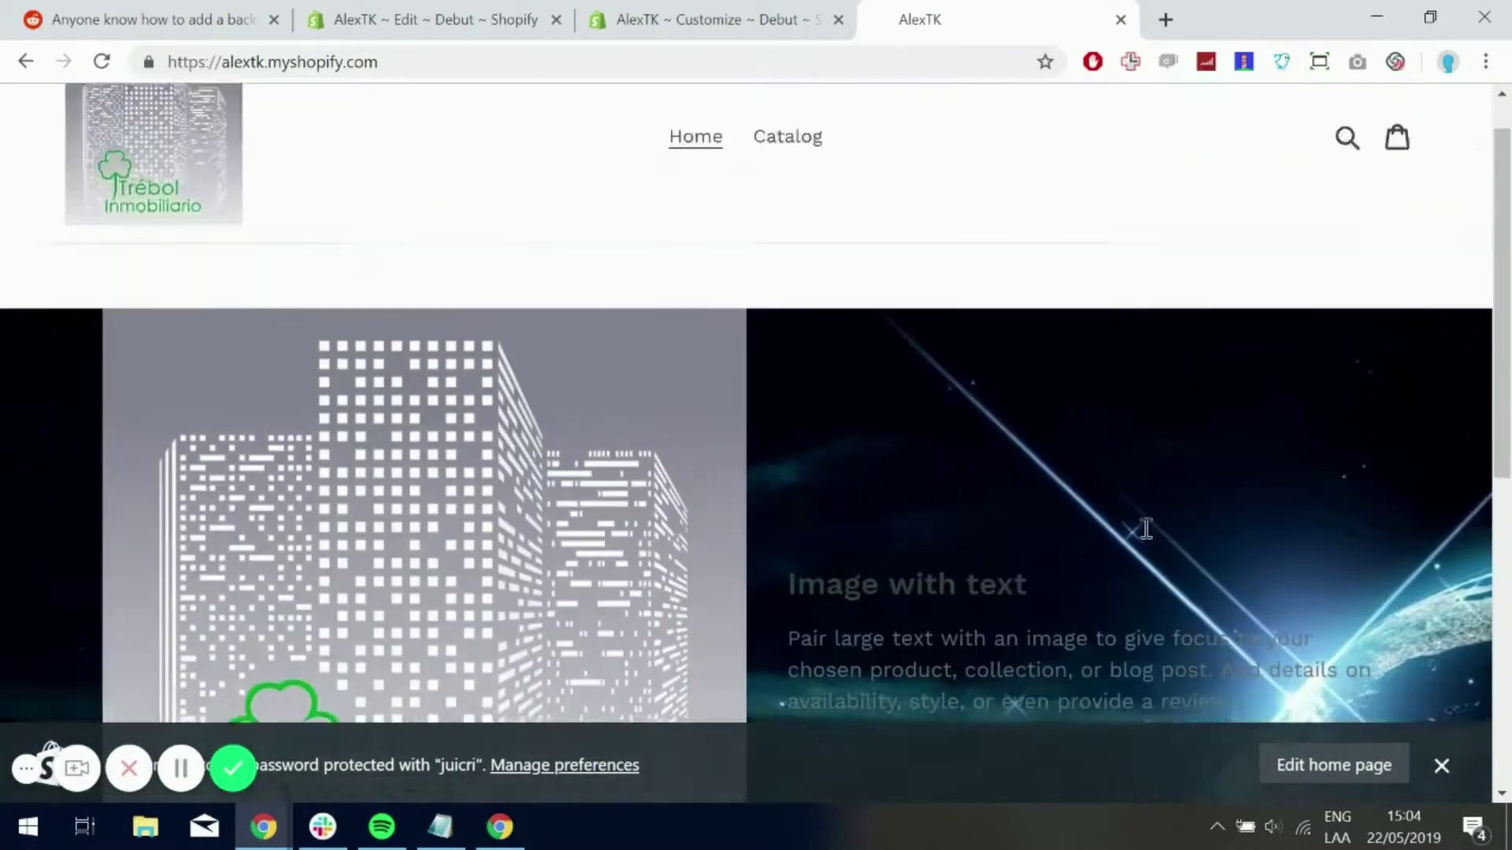
pyautogui.scroll(-2, 991, 511)
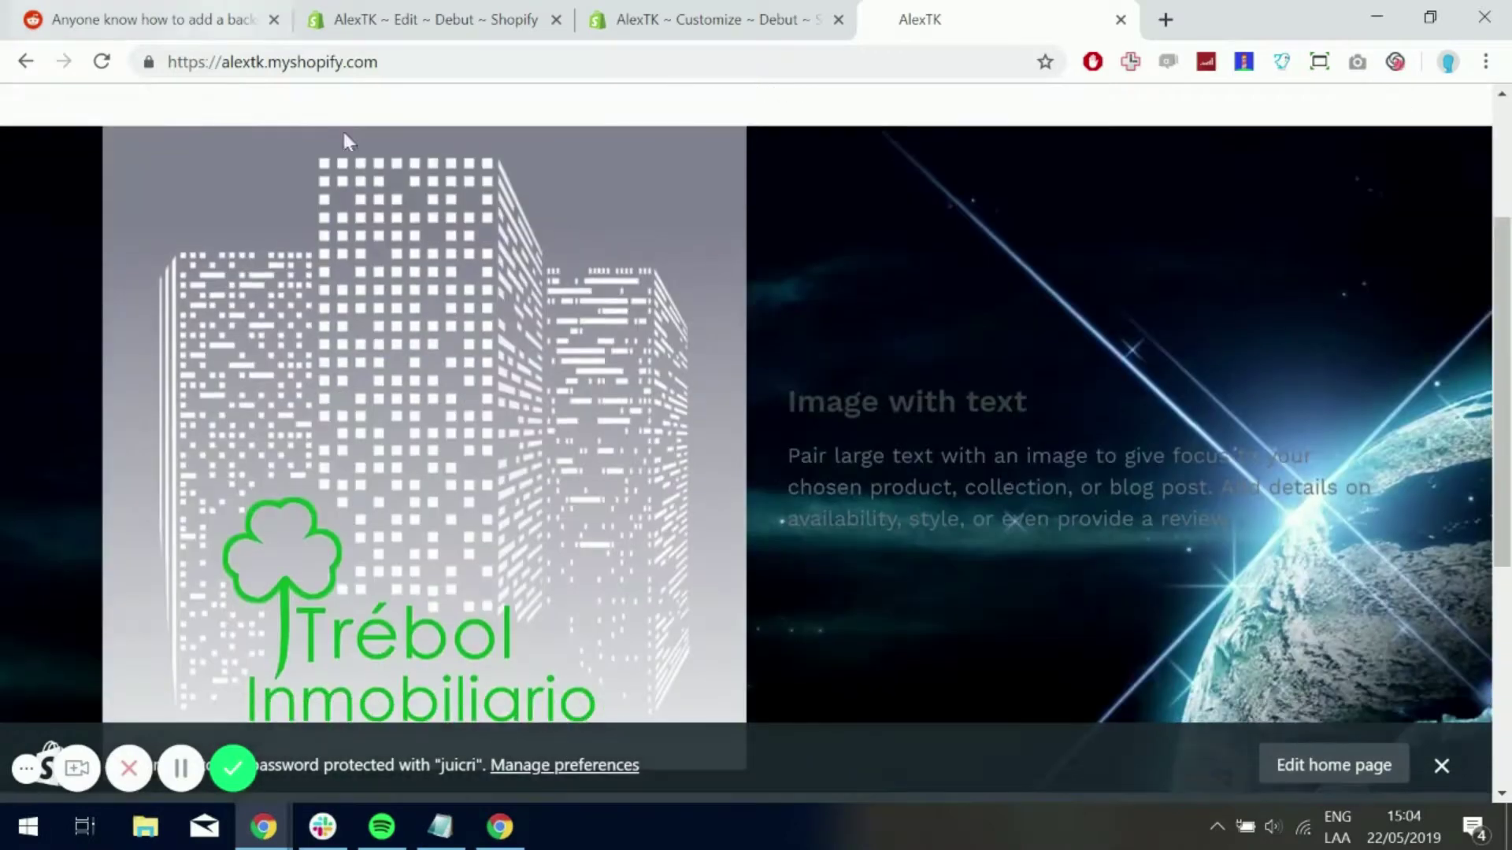
# Switch via the Reddit thread back to the 'AlexTK ~ Edit ~ Debut ~ Shopify' code editor tab
pyautogui.click(236, 20)
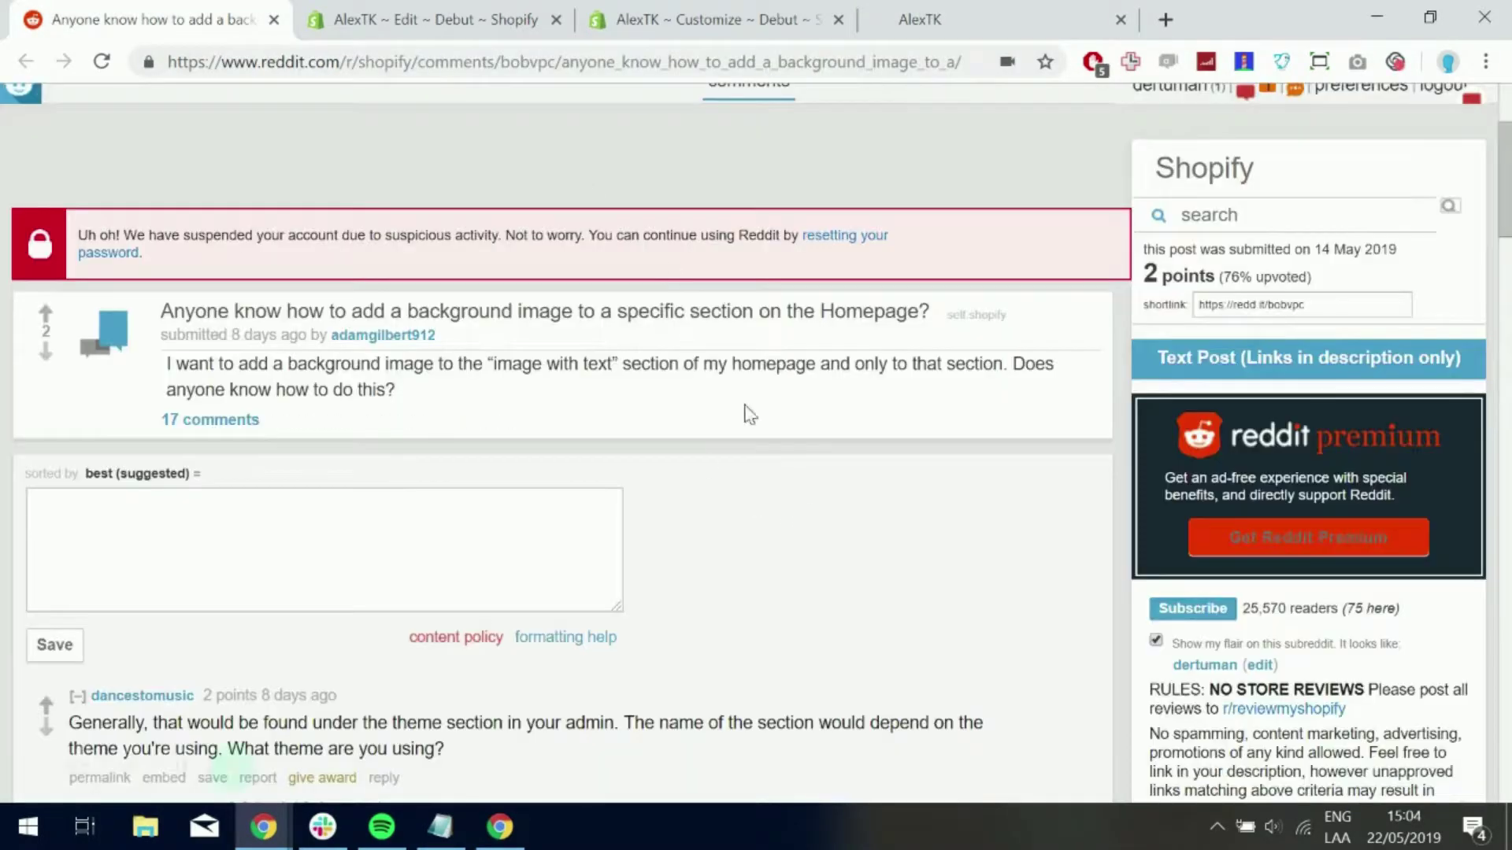
pyautogui.click(430, 26)
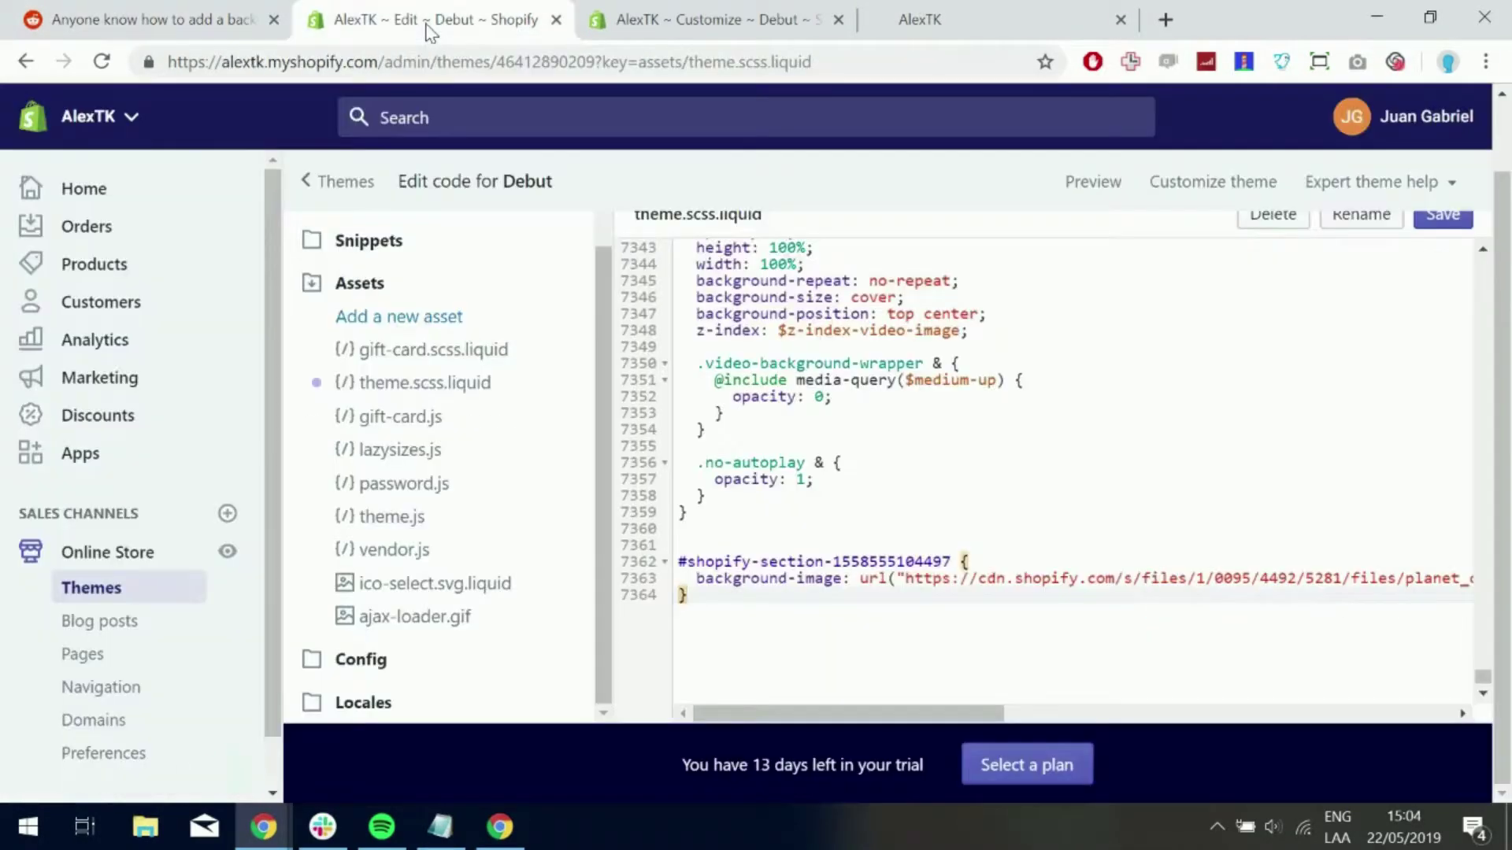